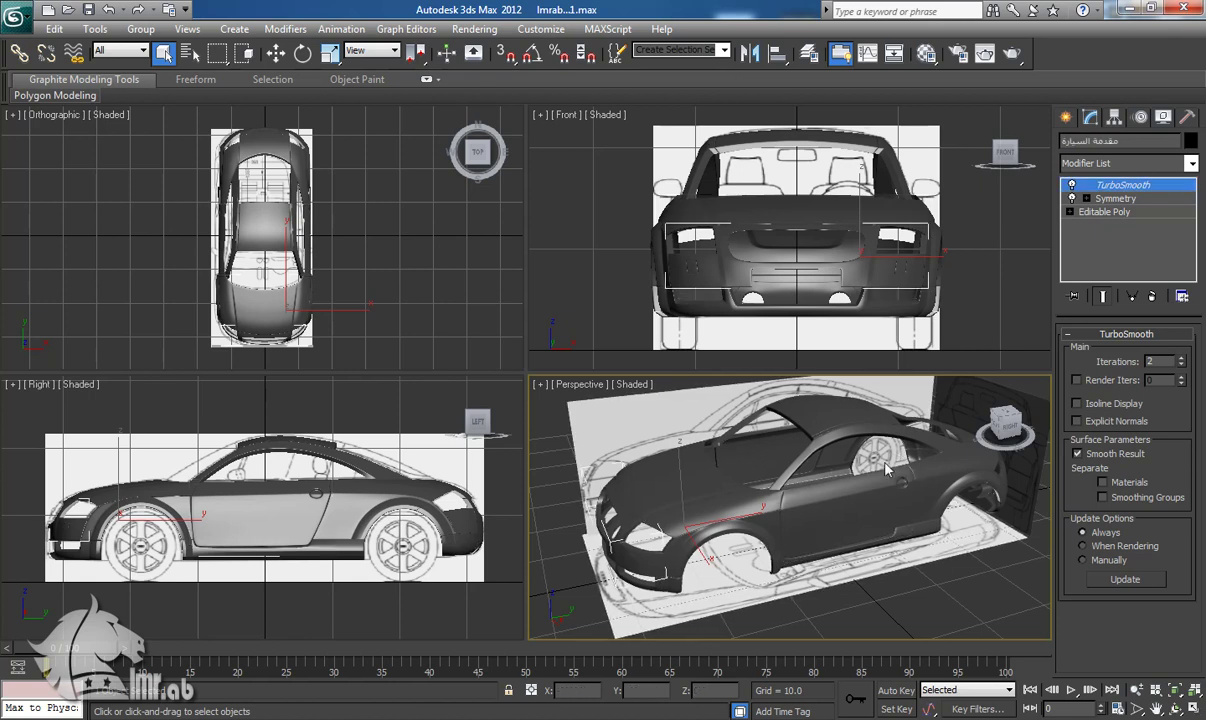
Step: Examine the car body in the perspective view and check which modifier its selected parts share
scroll(812, 527, down, 3)
drag(879, 538, 974, 598)
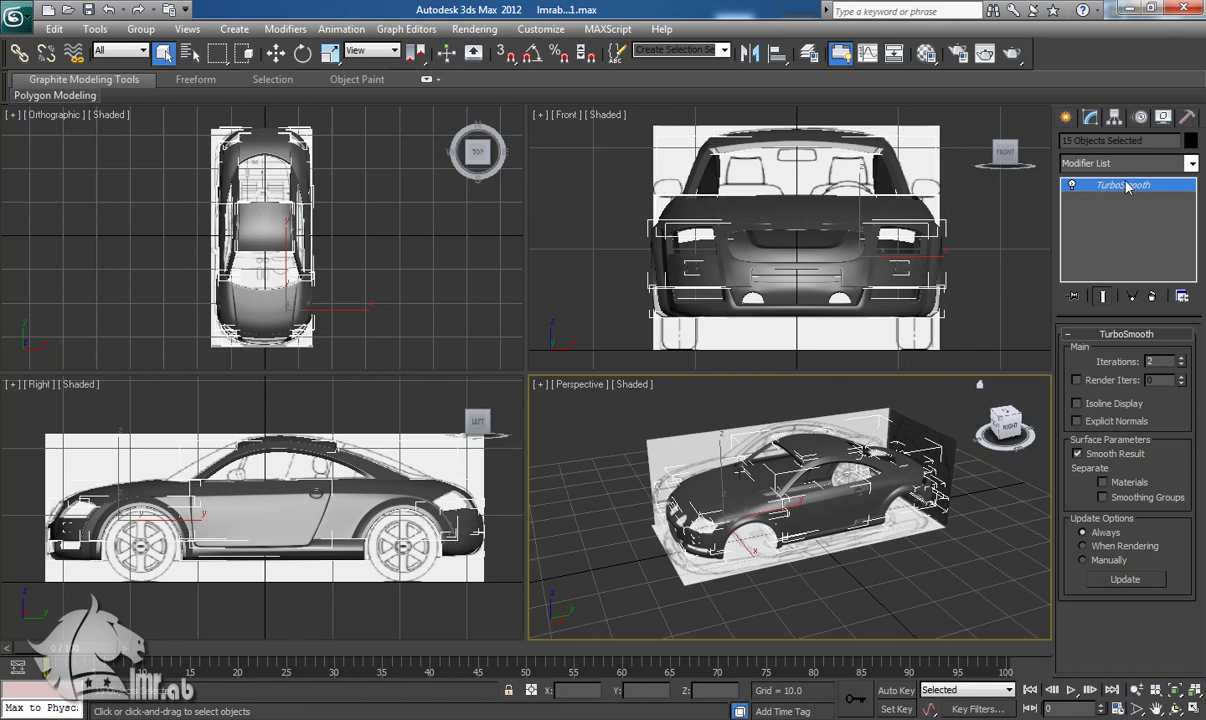
click(902, 581)
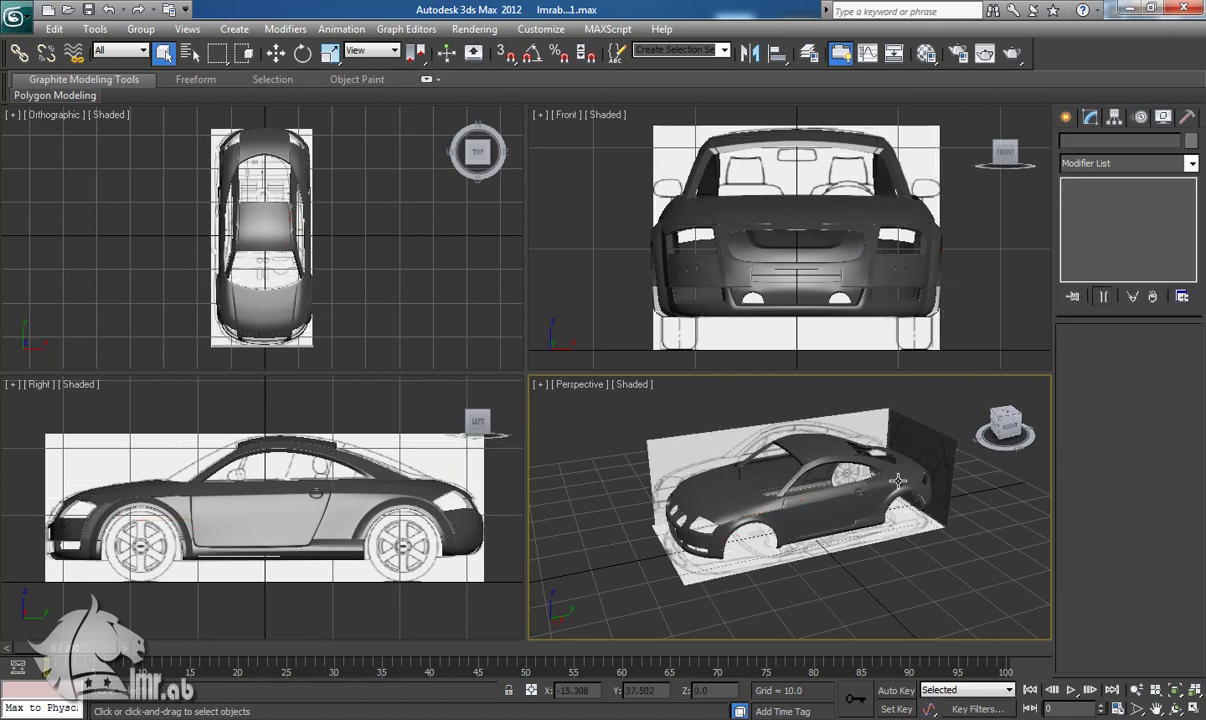
click(829, 525)
click(870, 576)
scroll(873, 574, up, 3)
middle_drag(873, 573, 875, 566)
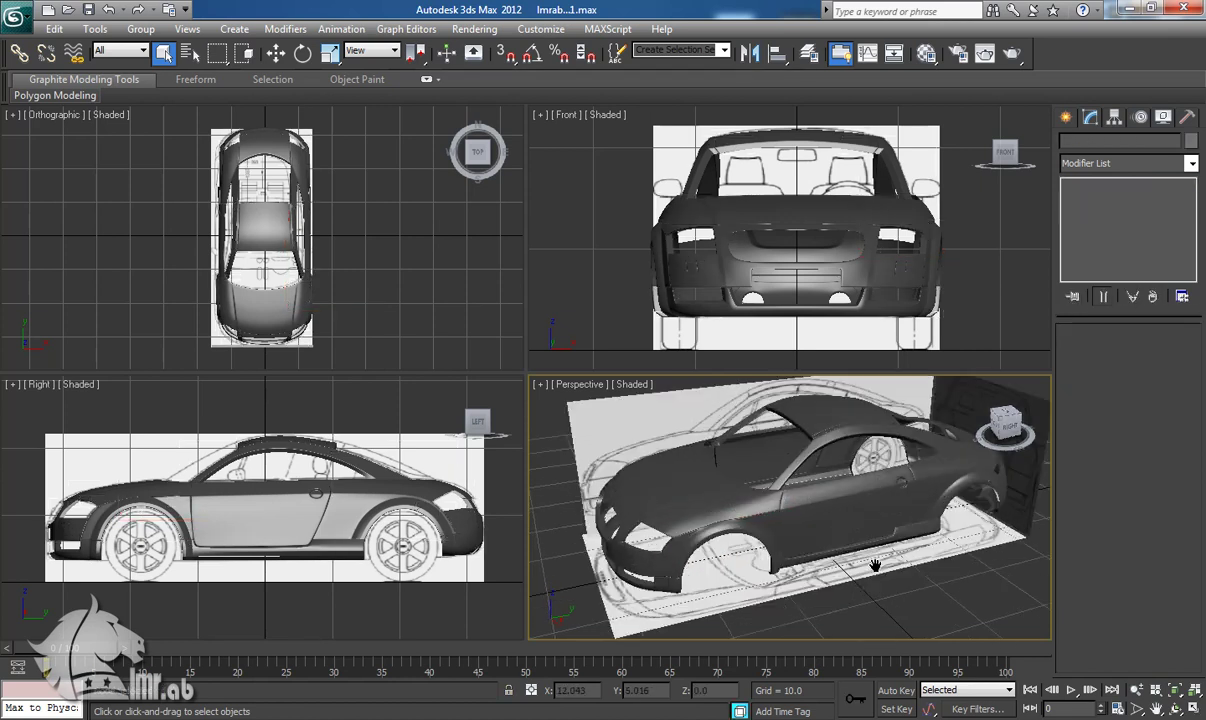
Step: Compare the car body's mesh density with TurboSmooth off and on, with edged faces shown in the perspective view
click(797, 484)
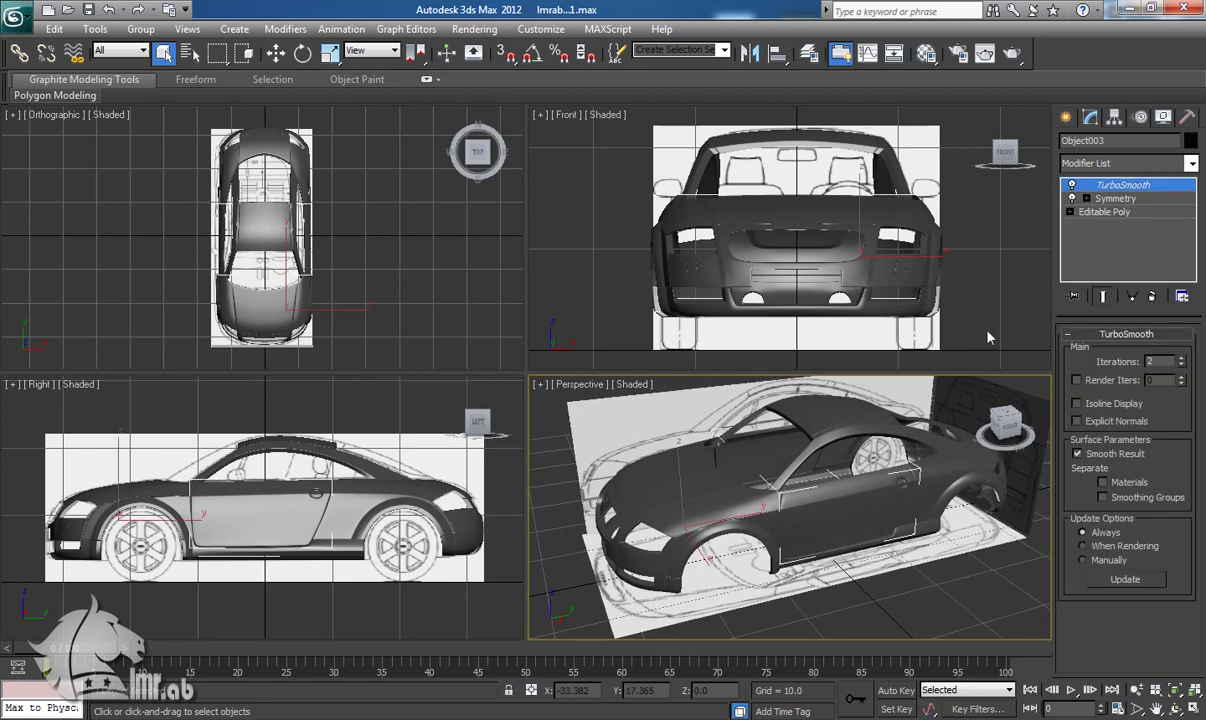
click(1071, 186)
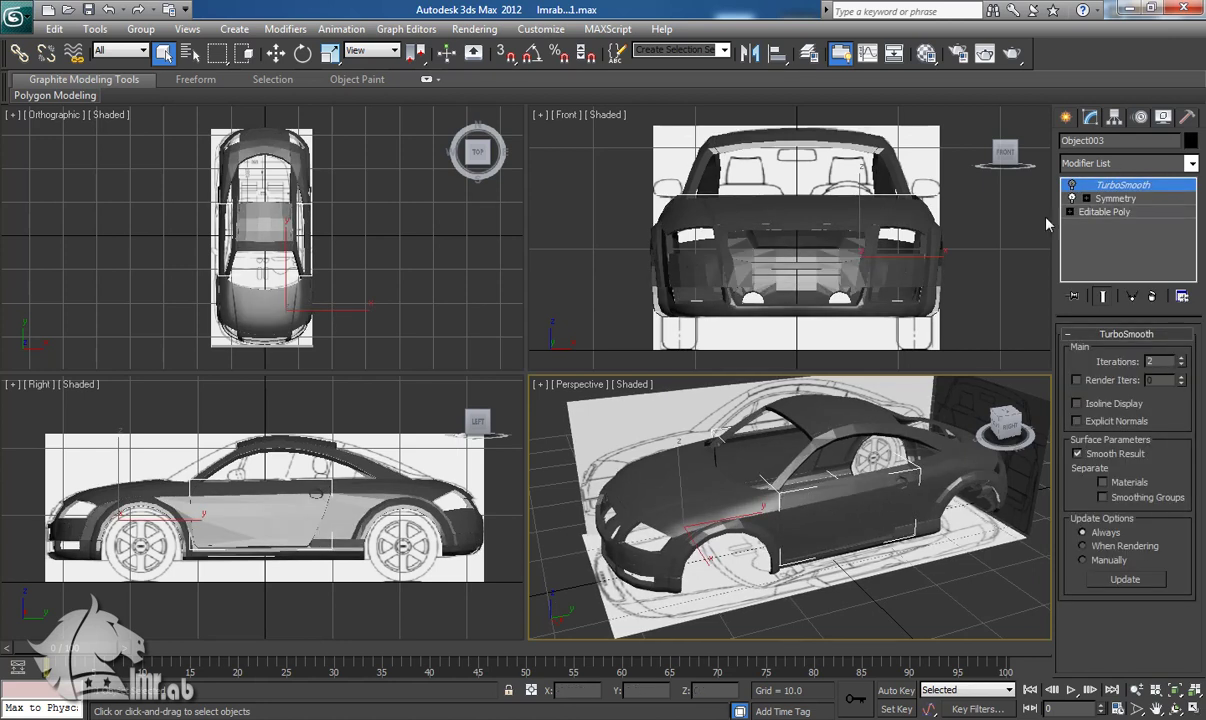
alt+middle_drag(804, 534, 816, 539)
key(F4)
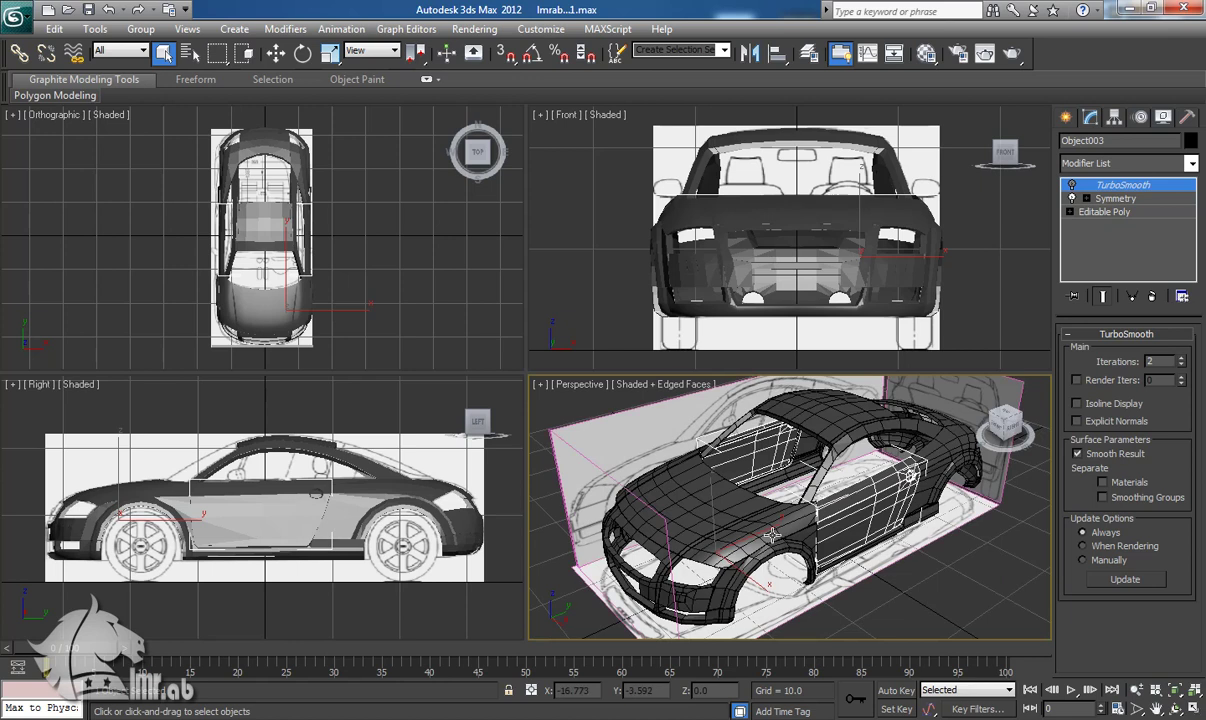
click(1071, 186)
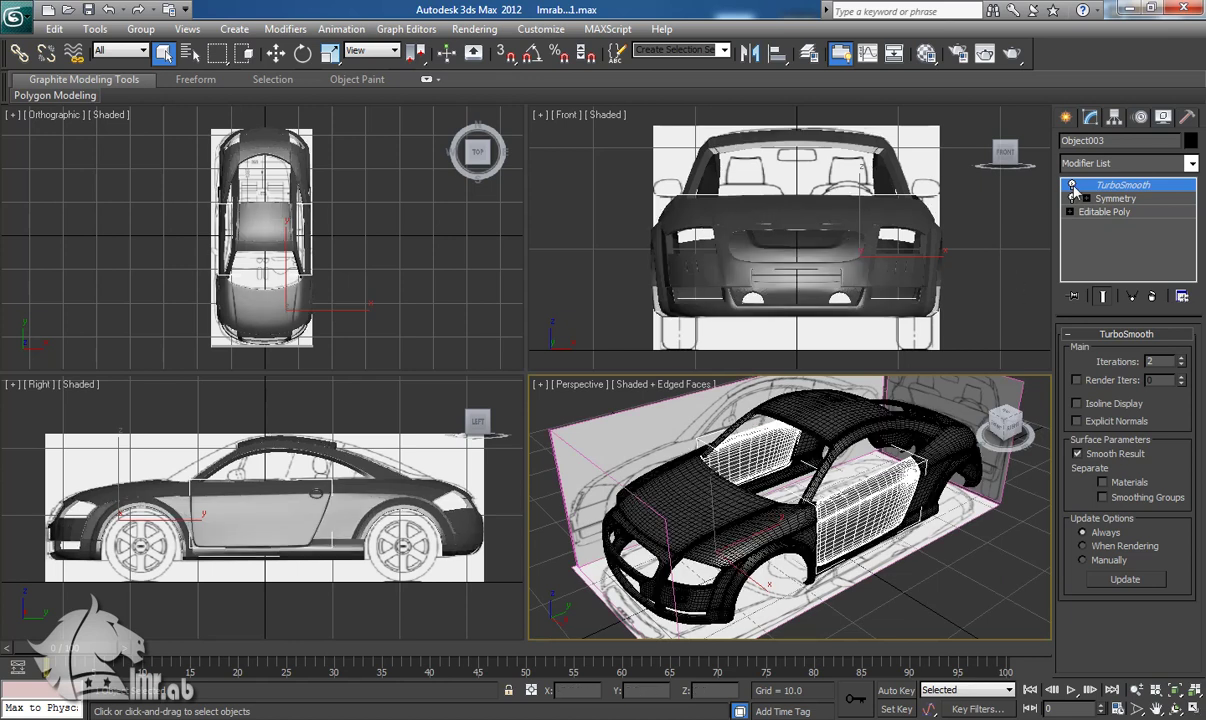
key(F4)
click(956, 584)
Step: Create a sphere with a radius of about 7.9 in front of the car in the side view
alt+middle_drag(956, 584, 823, 491)
scroll(820, 560, up, 3)
alt+middle_drag(671, 488, 735, 506)
middle_drag(726, 295, 789, 296)
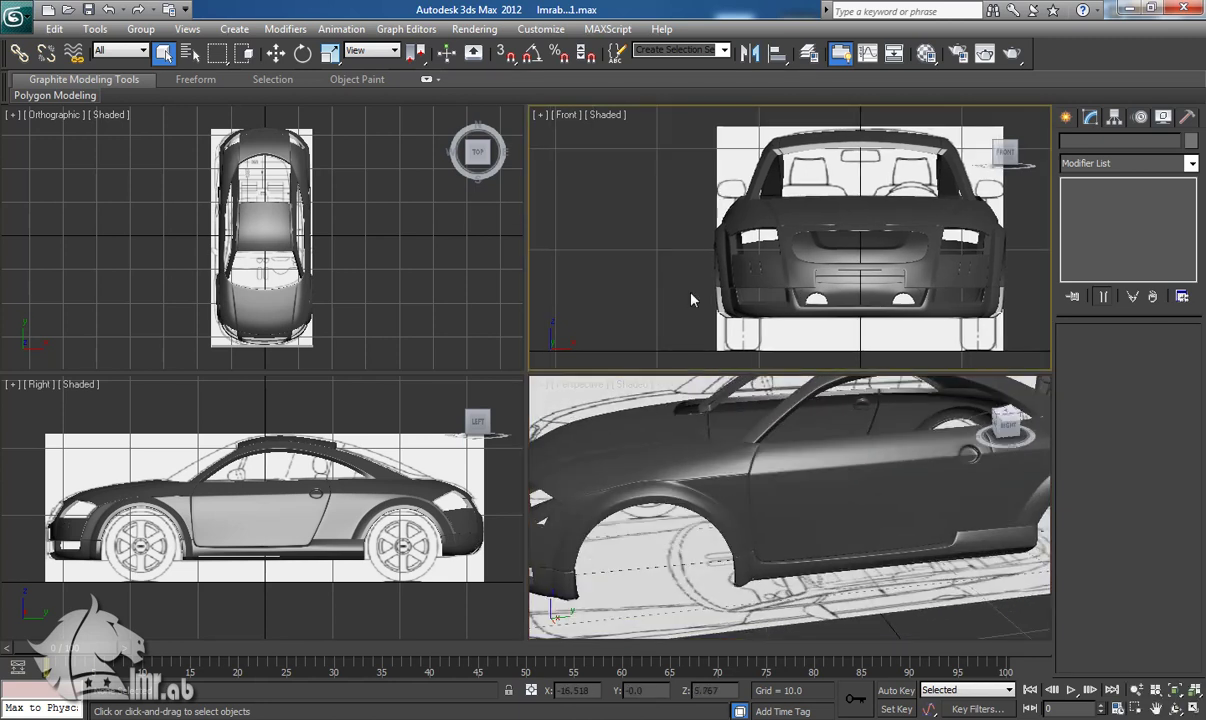
middle_drag(333, 326, 338, 326)
click(1067, 119)
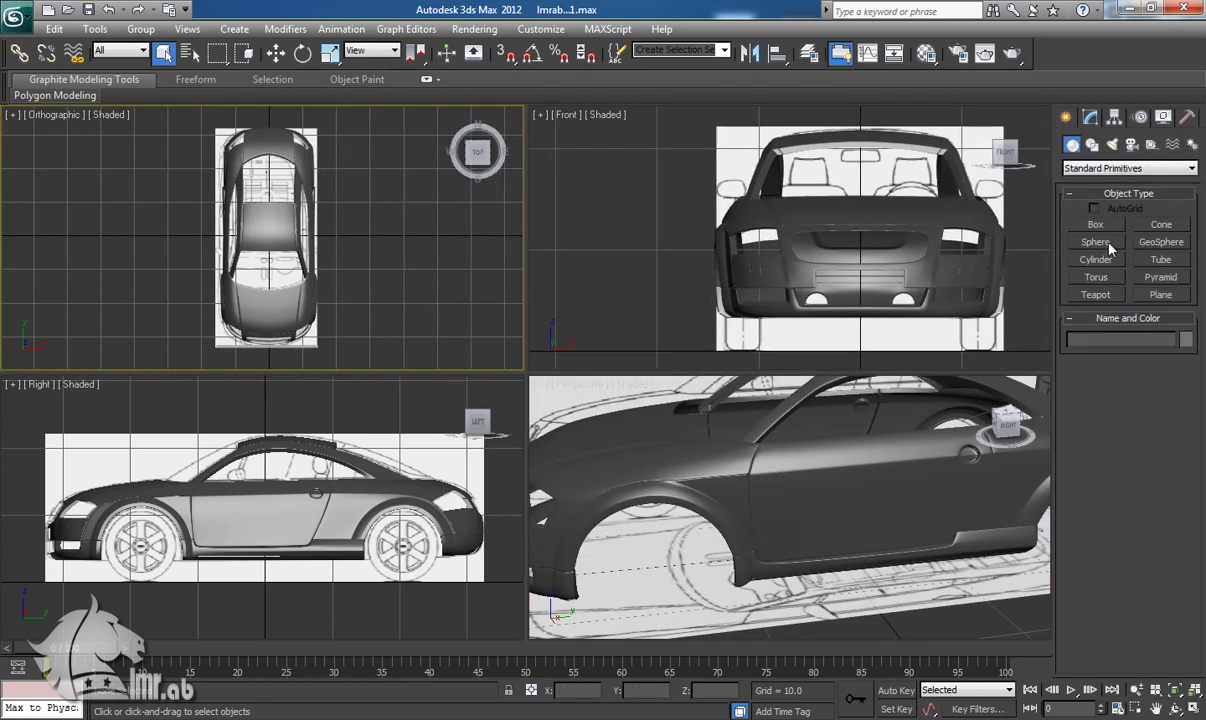
click(1095, 242)
middle_drag(578, 263, 734, 263)
middle_drag(226, 490, 546, 487)
drag(193, 531, 185, 480)
key(w)
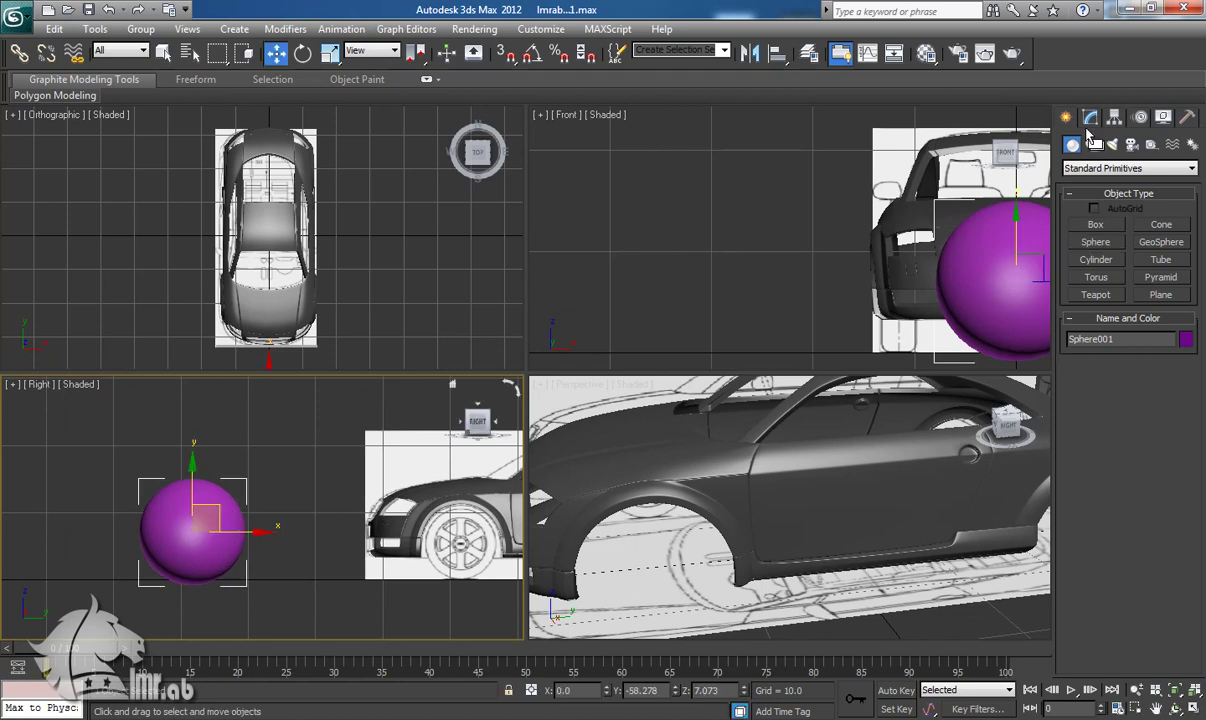
Step: Reduce the sphere to 16 segments, with edged faces shown in the side and front views
click(1090, 117)
key(F4)
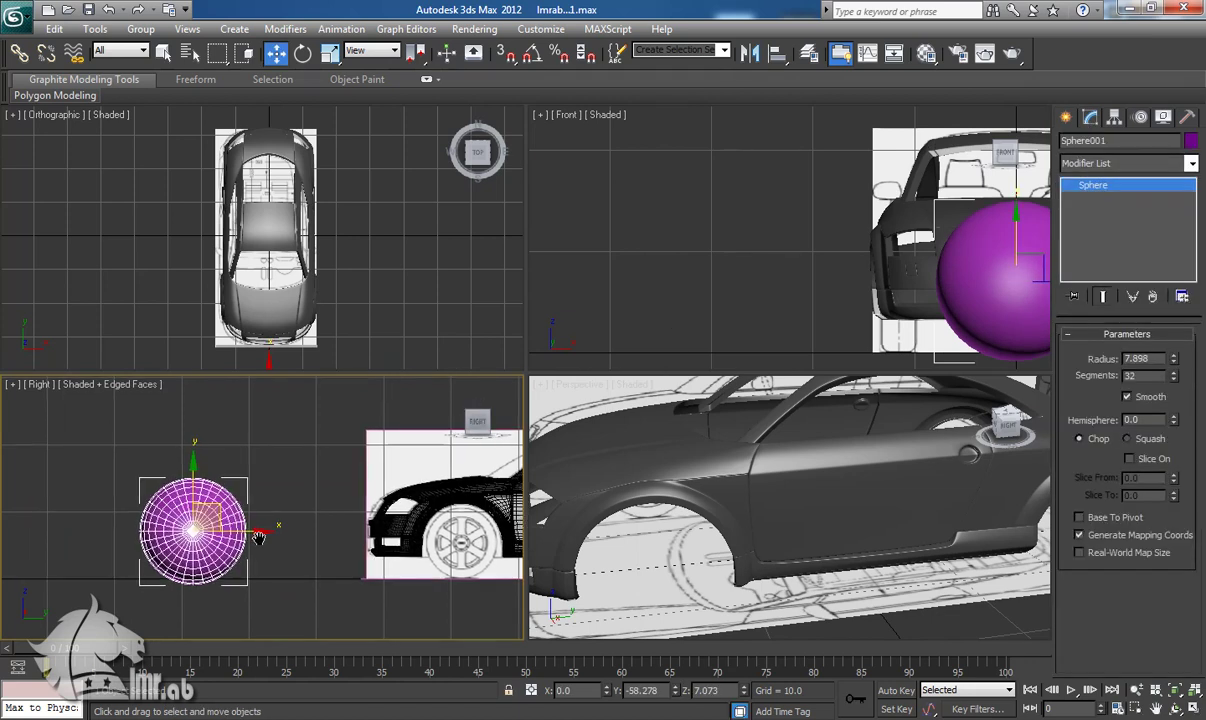
drag(1175, 380, 1185, 527)
mouse_move(978, 301)
middle_down()
mouse_move(824, 302)
mouse_move(772, 288)
middle_up()
key(F4)
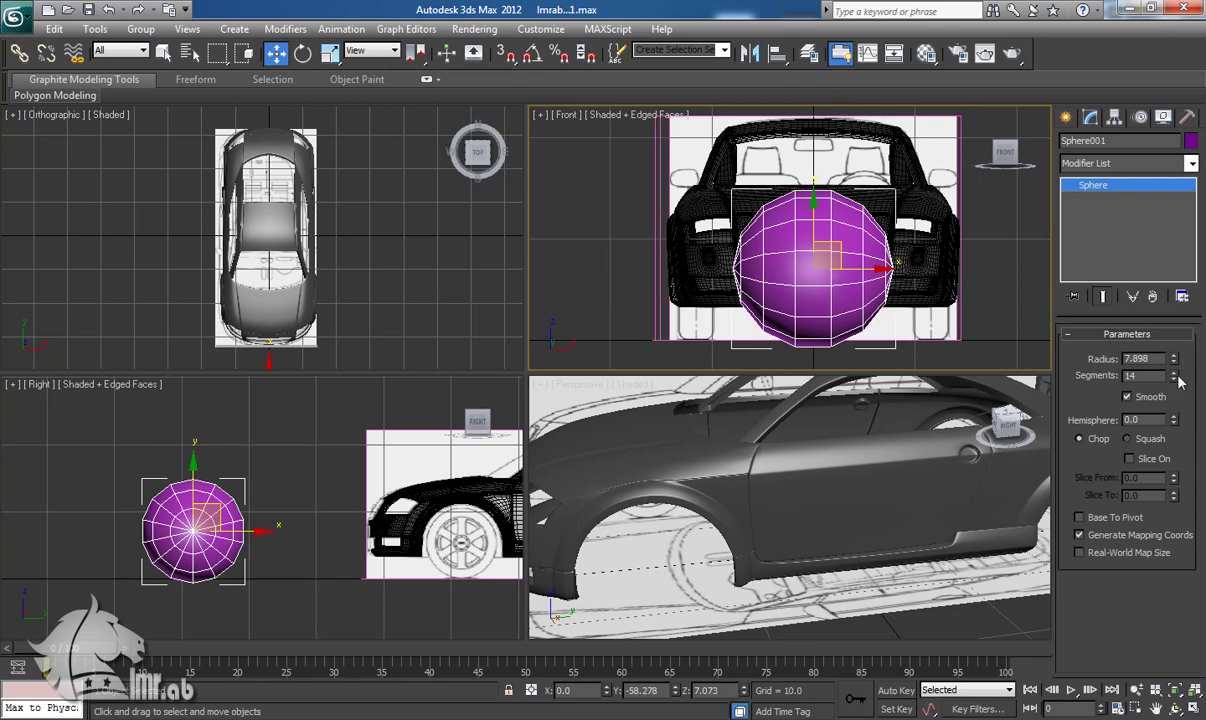
click(1175, 374)
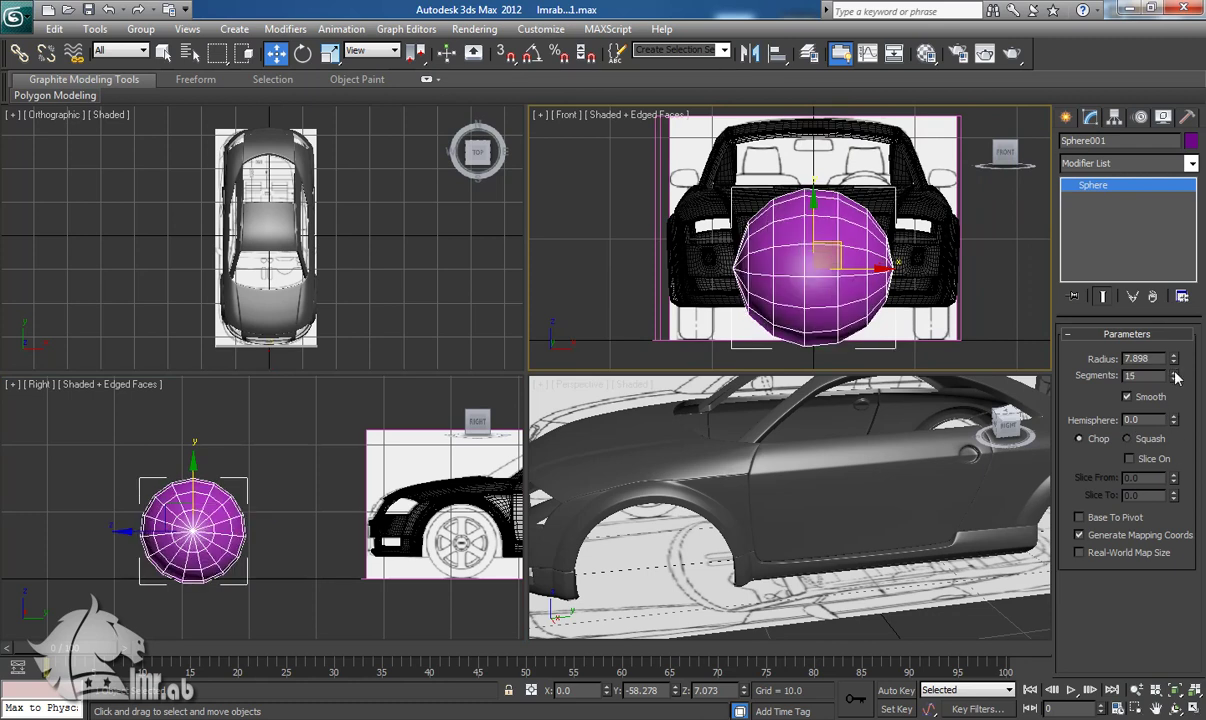
click(1175, 374)
middle_drag(845, 301, 838, 285)
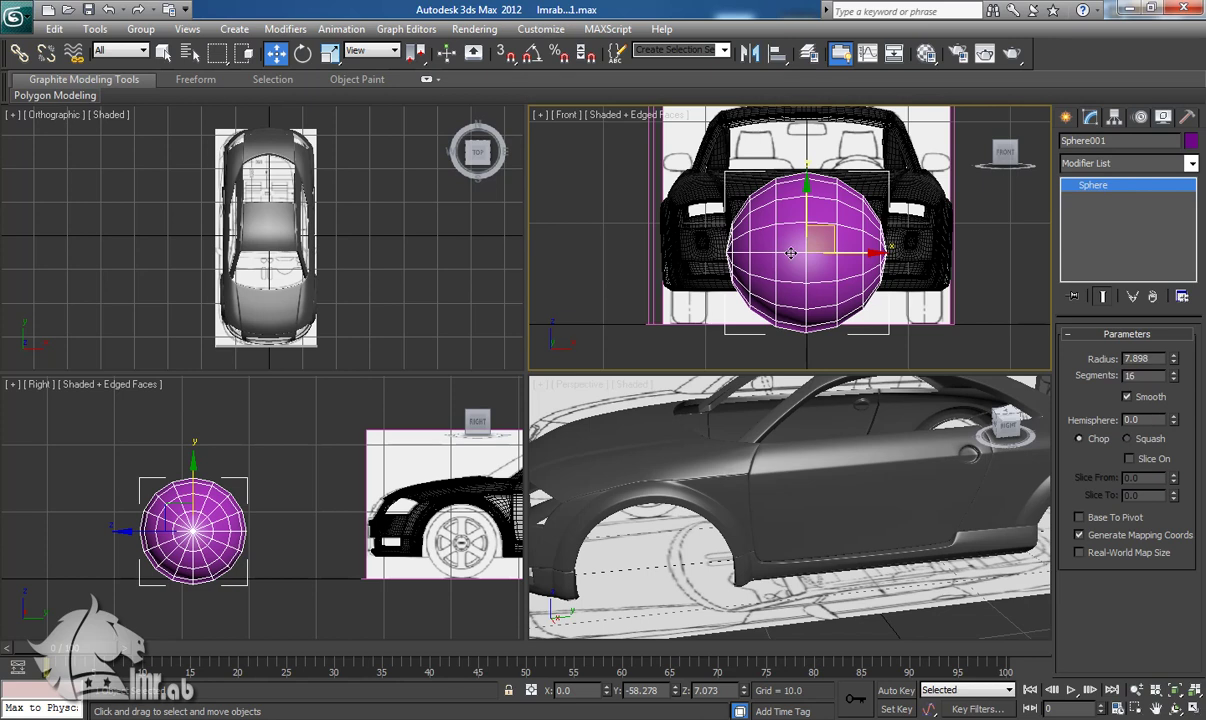
Step: Convert the sphere to an Editable Poly
right_click(795, 248)
mouse_move(830, 402)
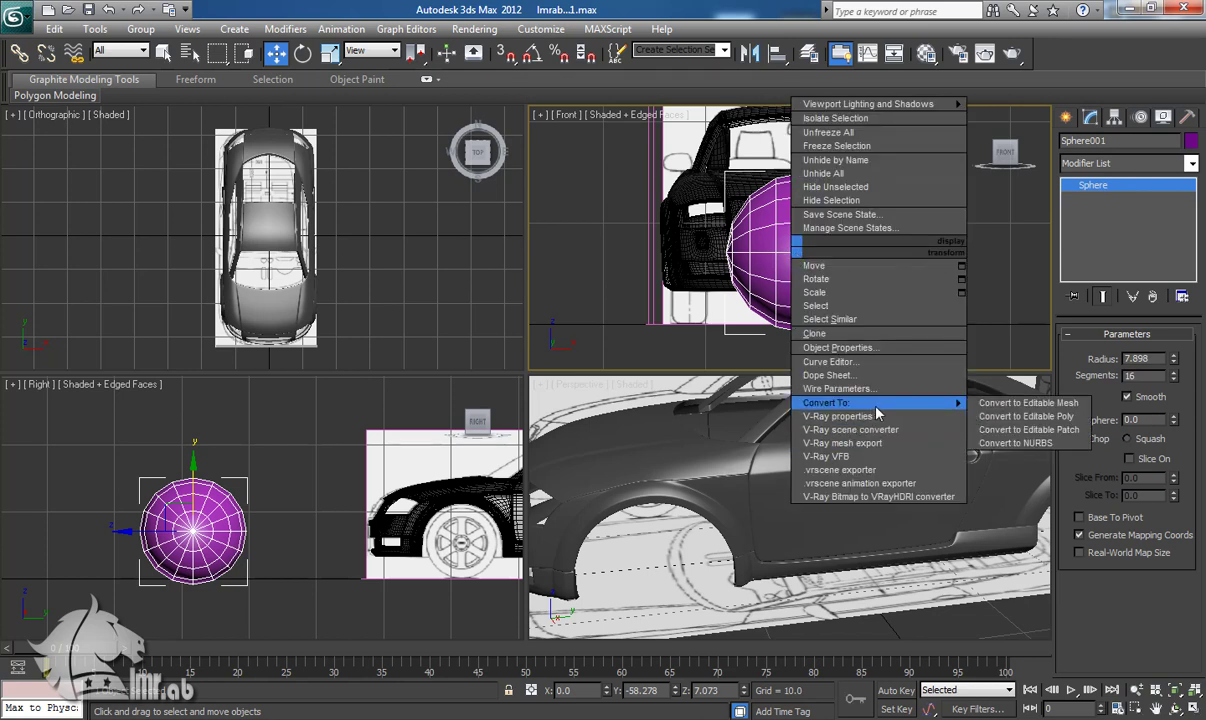
click(1025, 416)
key(q)
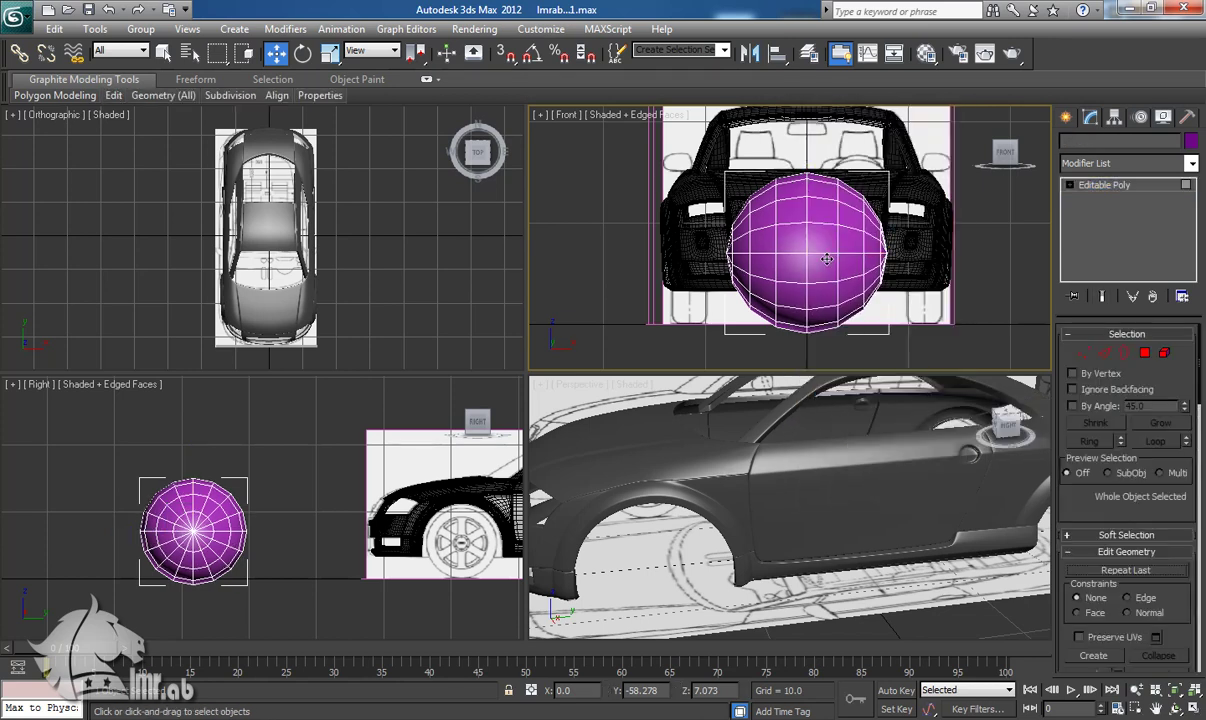
Step: Delete the polygons of the sphere's right half as seen in the front view
key(4)
middle_drag(821, 259, 822, 267)
click(308, 563)
drag(689, 161, 790, 376)
key(ctrl+i)
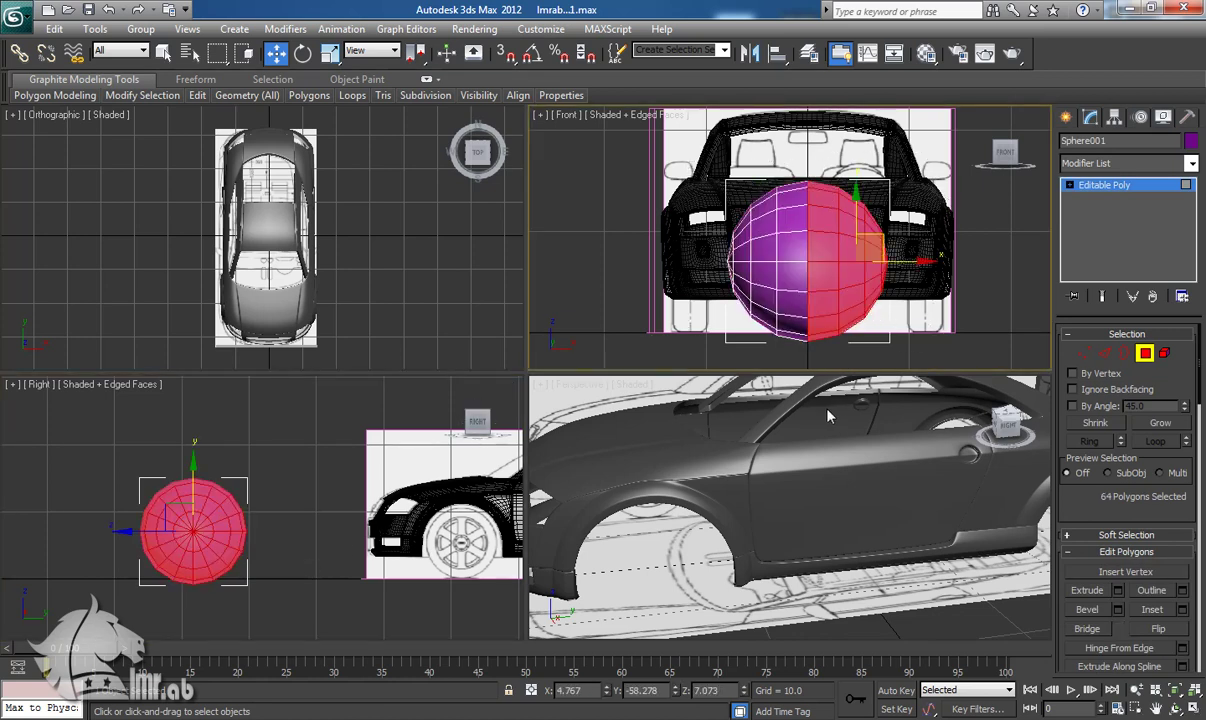
key(Delete)
Step: Delete the lowest polygons of the half sphere and the first wedge polygons beside its centre in the side view
scroll(198, 574, up, 3)
middle_drag(199, 573, 252, 551)
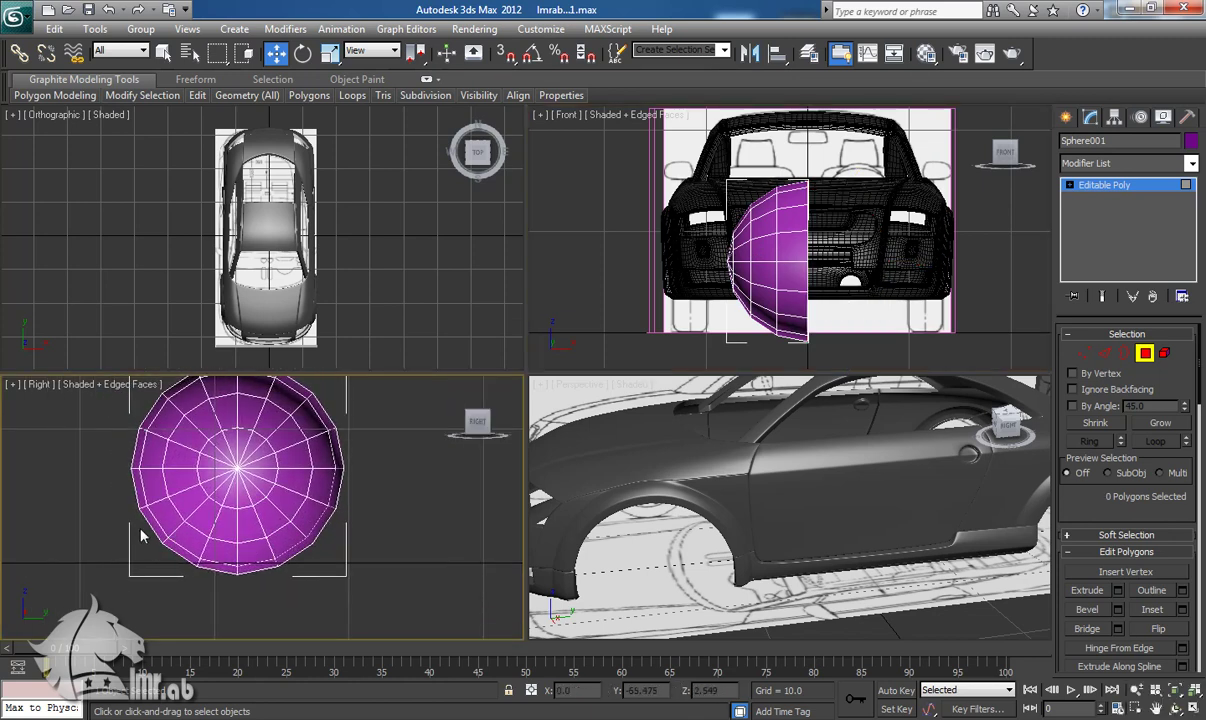
drag(331, 587, 291, 543)
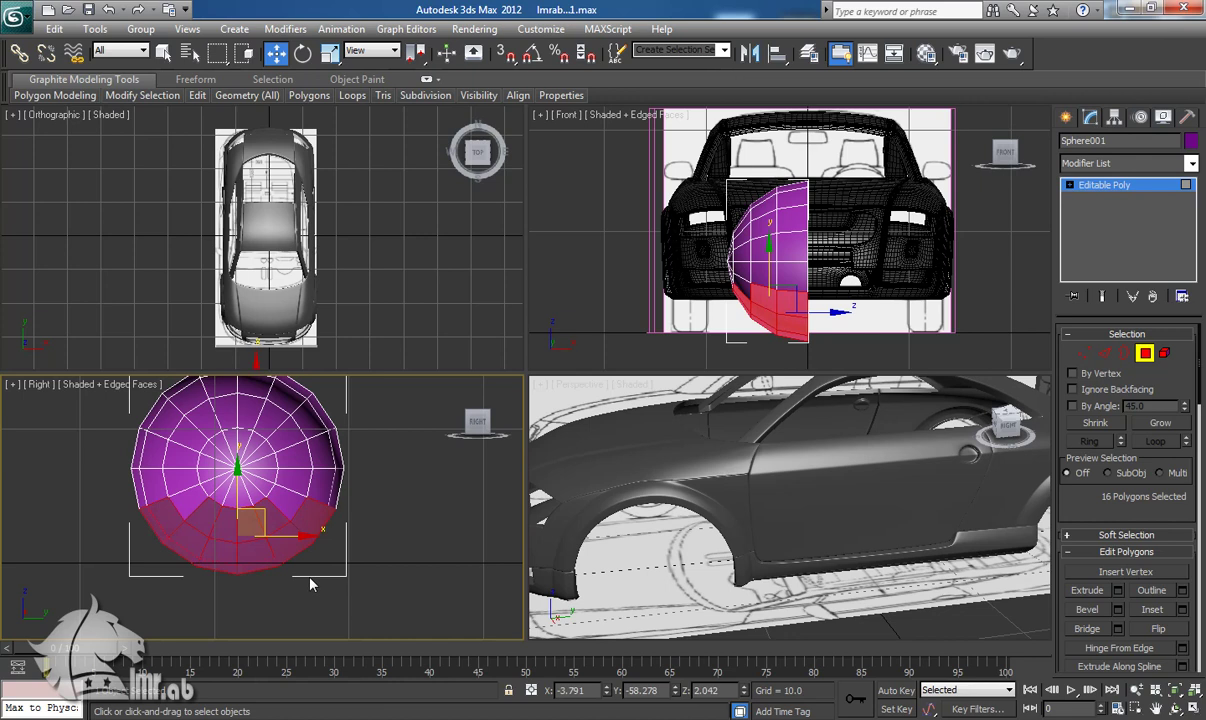
key(Delete)
click(279, 492)
key(Delete)
click(260, 480)
key(Delete)
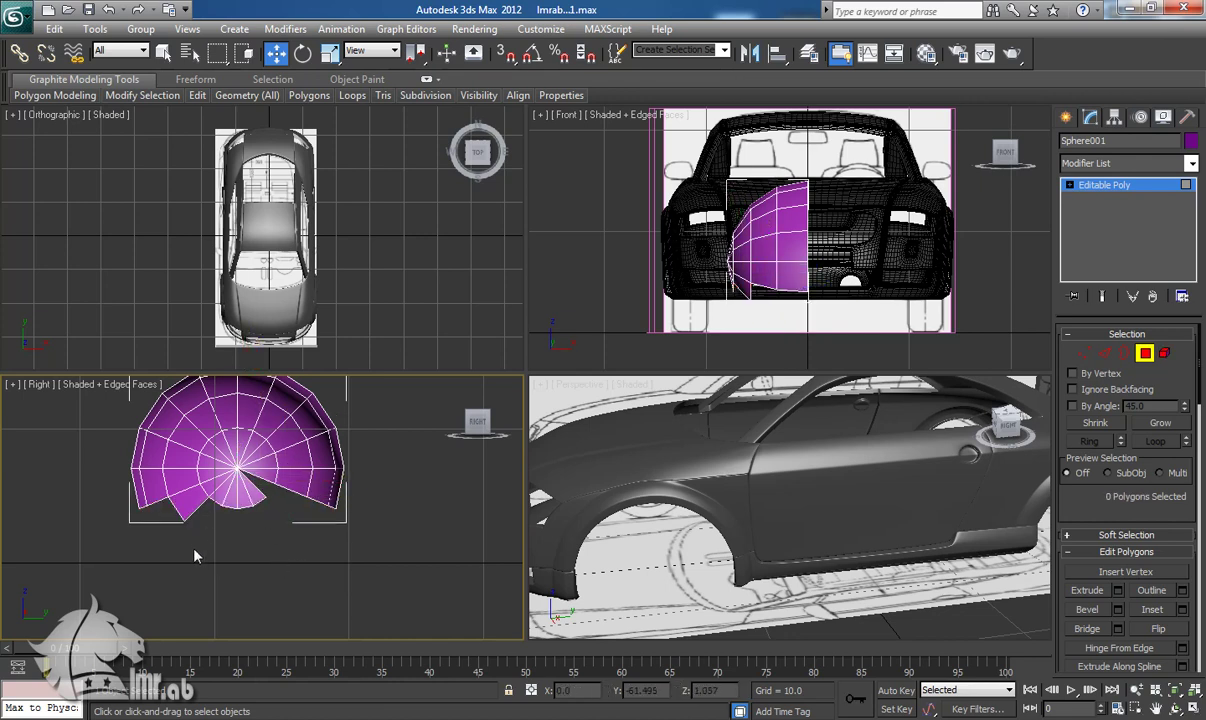
Step: Delete the remaining polygons below the half sphere's horizontal midline to leave a quarter sphere
drag(262, 499, 265, 500)
key(Delete)
click(212, 482)
key(Delete)
middle_drag(202, 506, 256, 513)
drag(390, 525, 396, 503)
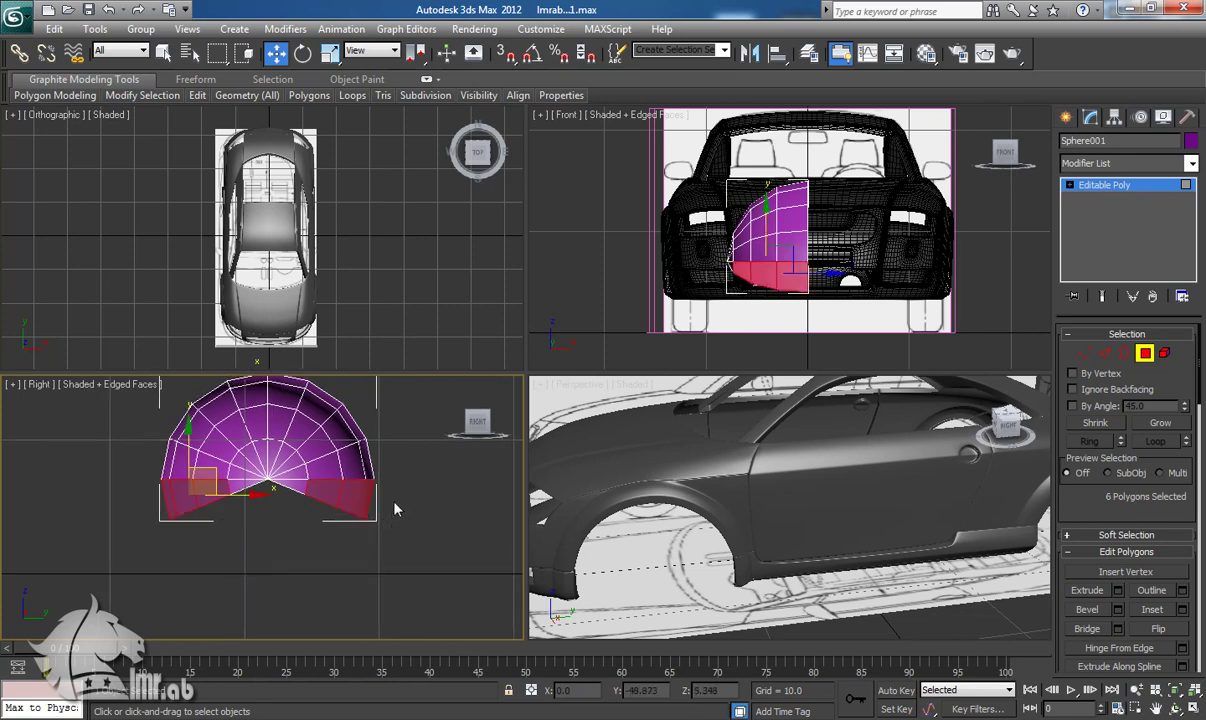
key(Delete)
drag(309, 490, 310, 489)
key(Delete)
middle_drag(298, 507, 328, 527)
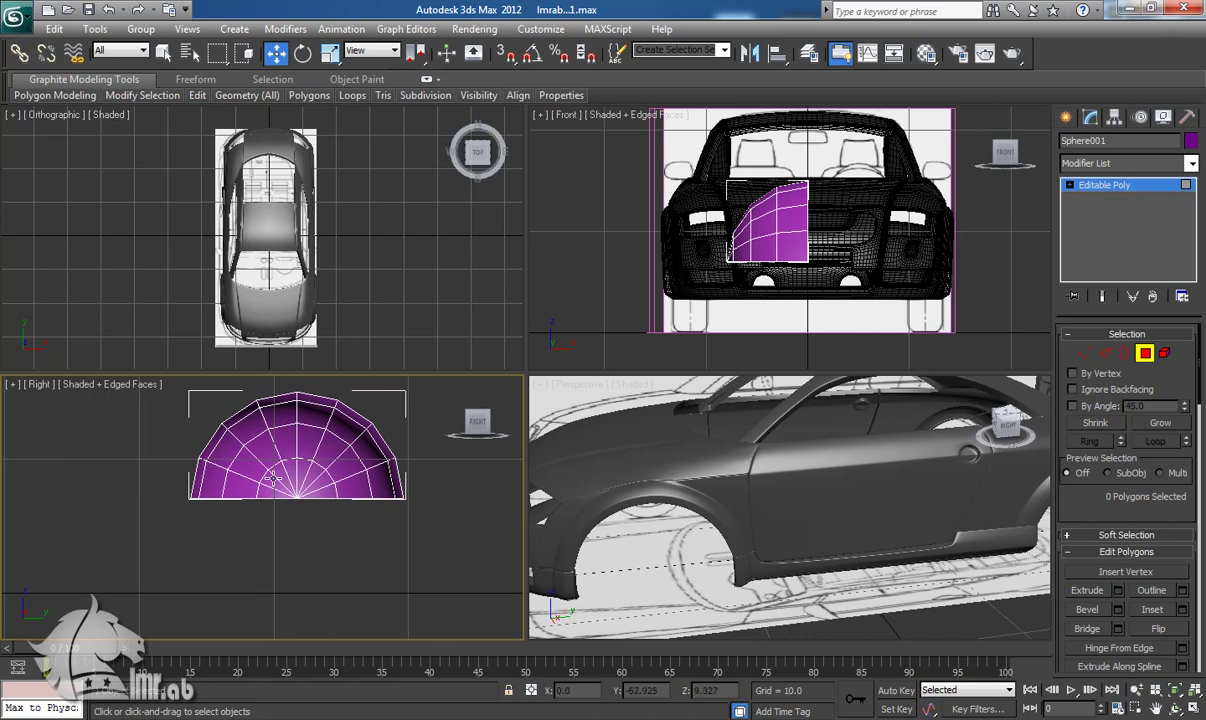
Step: Flip the normals of the entire quarter-sphere element
click(1146, 353)
middle_drag(261, 433, 262, 448)
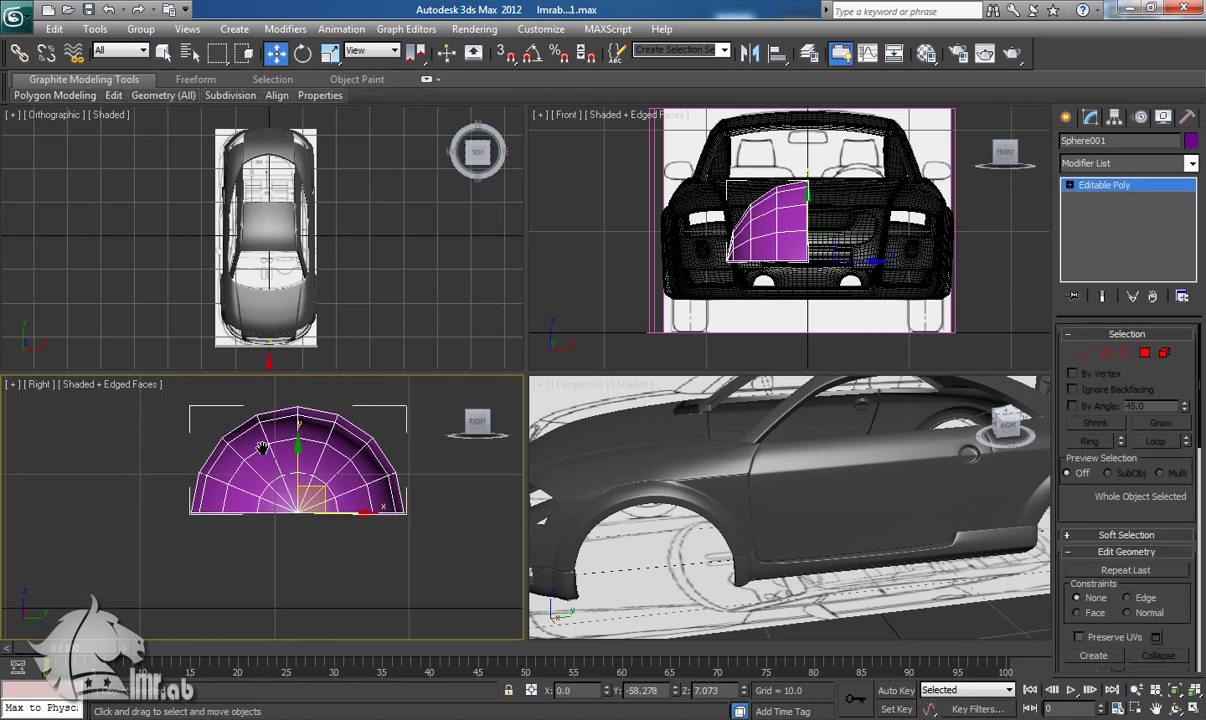
click(1165, 353)
middle_click(759, 511)
key(z)
alt+middle_drag(762, 514, 822, 499)
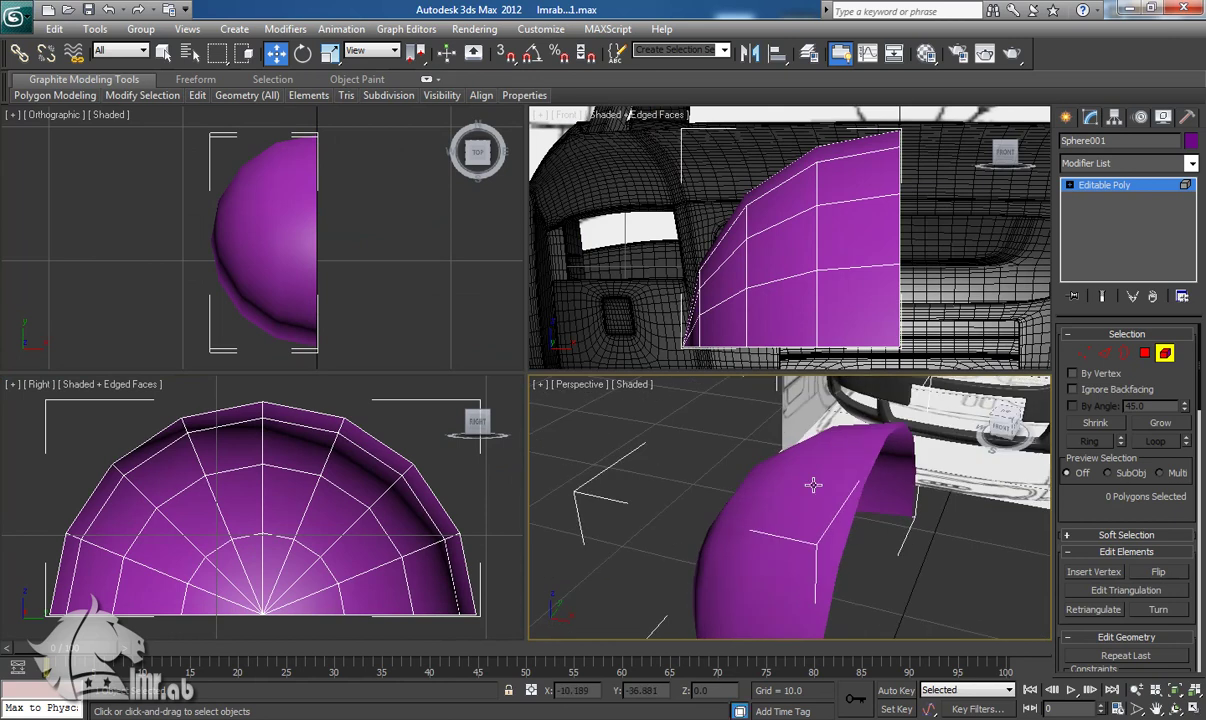
click(822, 498)
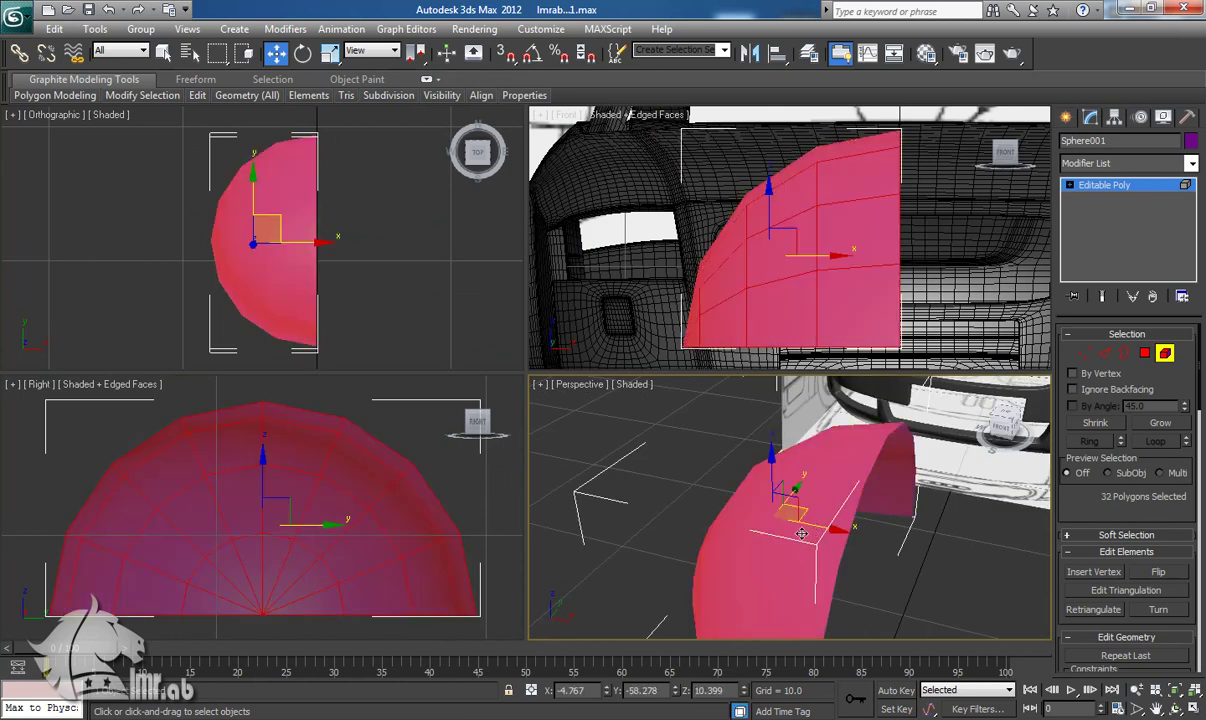
click(1161, 573)
mouse_move(836, 522)
alt+middle_down()
mouse_move(715, 527)
mouse_move(801, 504)
alt+middle_up()
click(1166, 355)
Step: Assign the black 08 - Defaultf material to the quarter sphere and turn off the material's 2-Sided option
key(m)
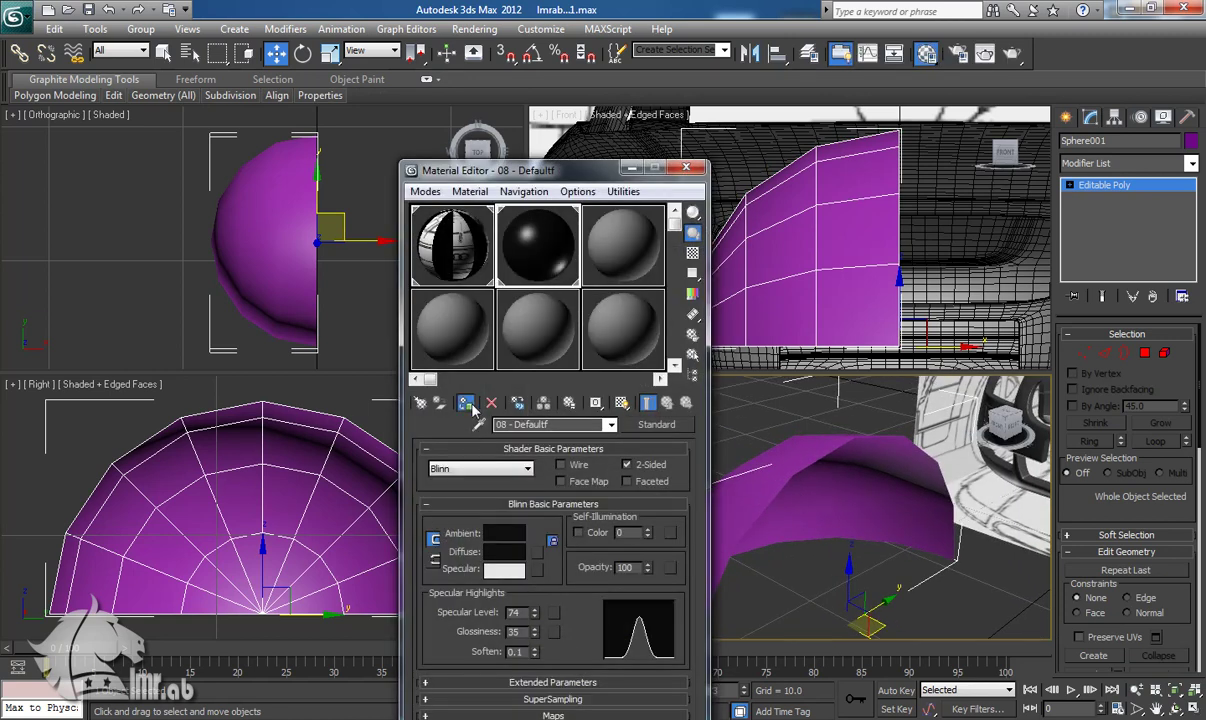
click(466, 402)
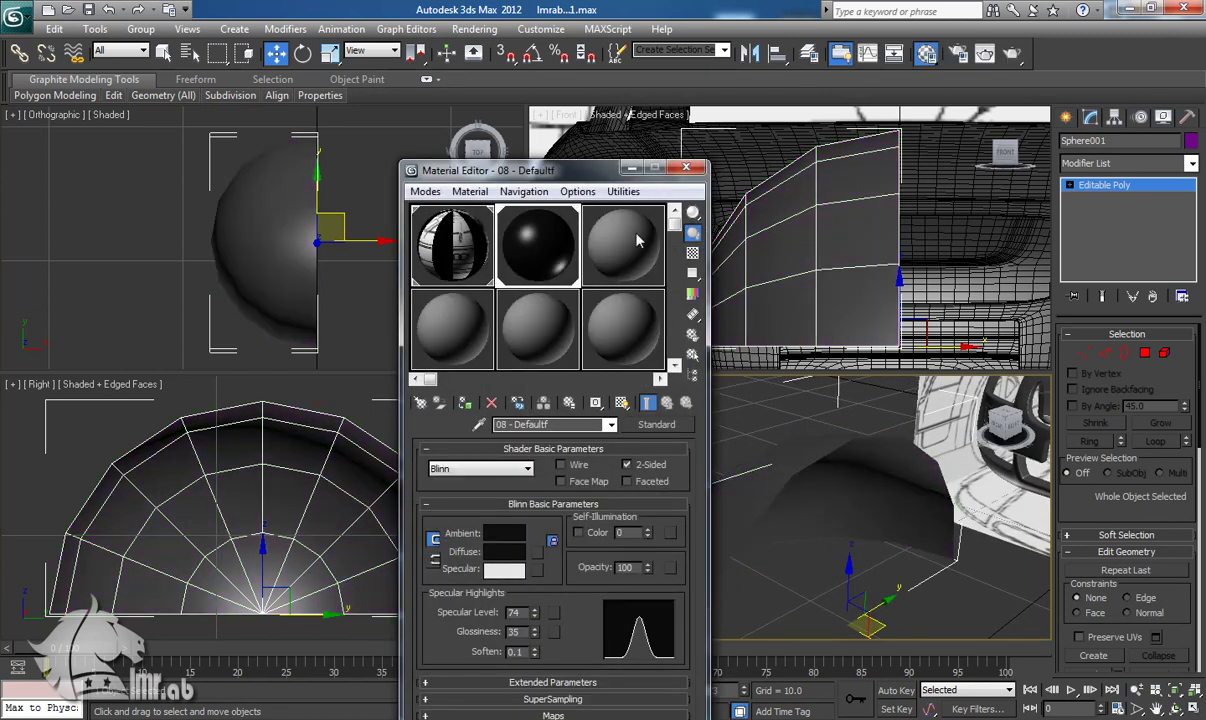
click(630, 468)
click(686, 170)
alt+middle_drag(816, 553, 729, 556)
scroll(758, 522, down, 5)
key(F4)
key(F4)
Step: Move the quarter sphere to the car's side and into the front wheel arch, using the front and side views
middle_drag(780, 321, 604, 310)
scroll(604, 310, down, 3)
scroll(839, 288, up, 2)
middle_drag(857, 288, 795, 299)
scroll(801, 290, down, 2)
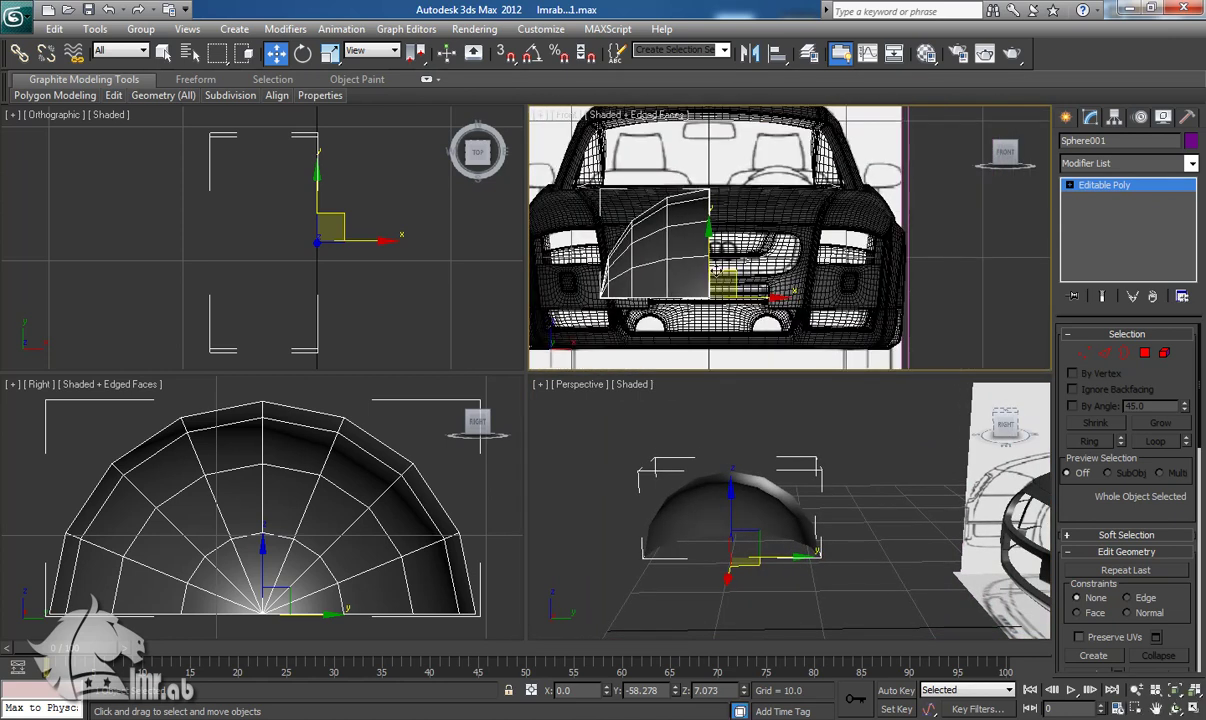
drag(735, 275, 937, 294)
scroll(281, 467, down, 3)
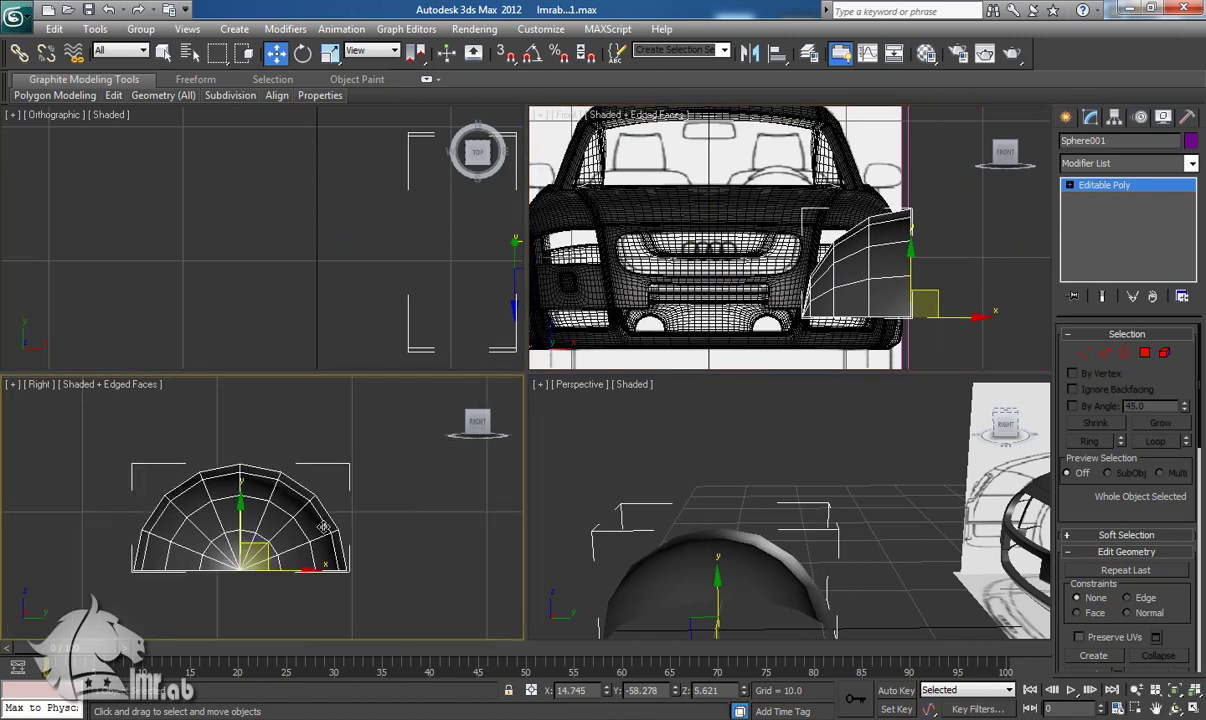
scroll(307, 540, down, 3)
drag(278, 515, 473, 547)
scroll(460, 545, up, 5)
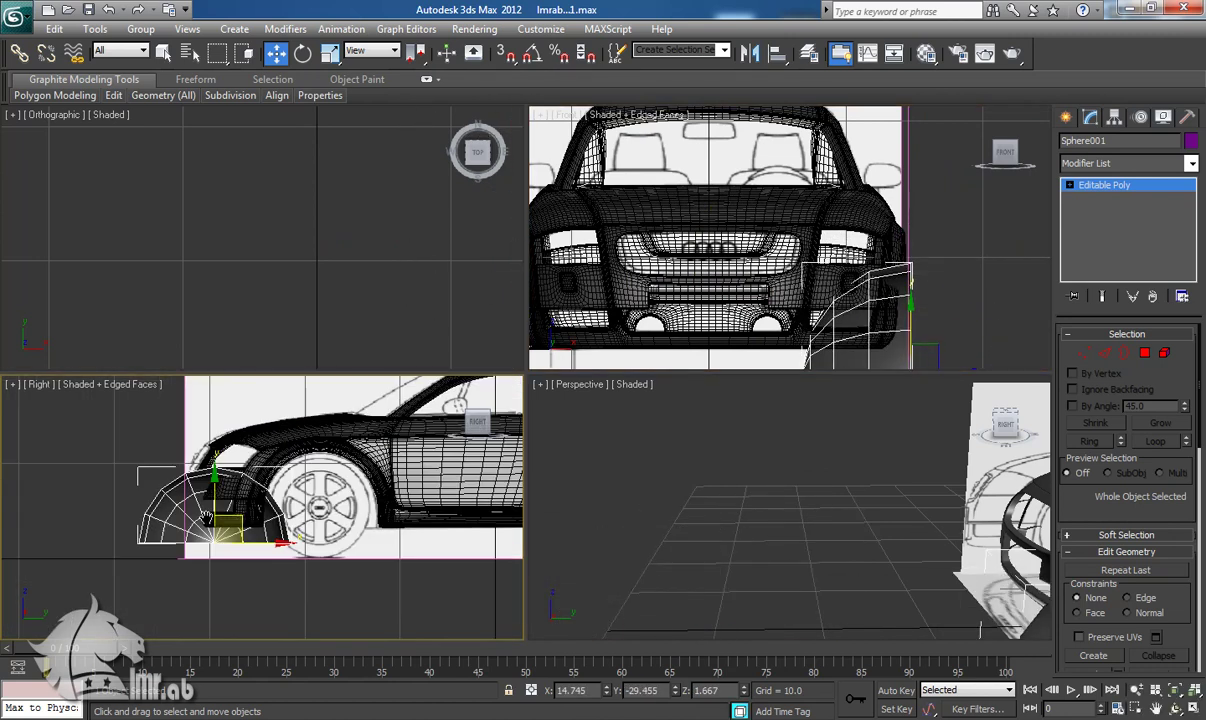
drag(209, 528, 362, 497)
Step: Turn off the TurboSmooth modifier on the front wheel arch part of the car body
click(422, 445)
click(1071, 184)
click(1071, 187)
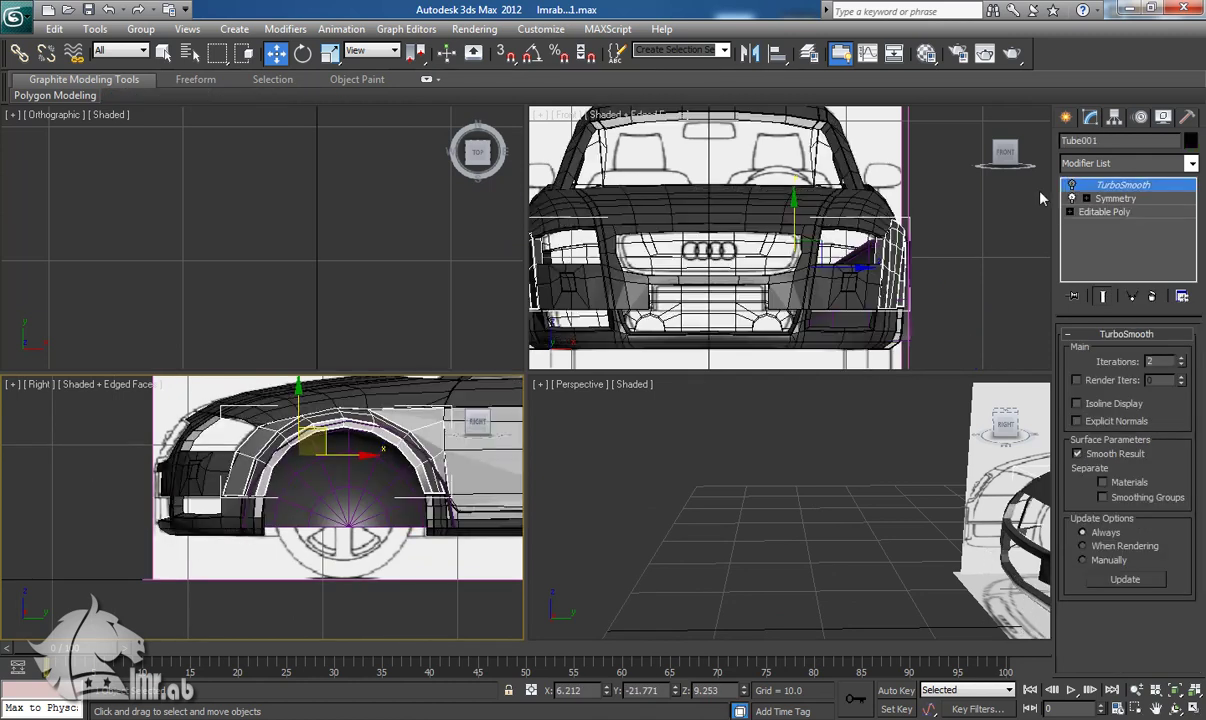
Step: Lower the quarter sphere slightly within the front wheel arch in the side view
click(305, 464)
scroll(326, 499, up, 3)
middle_drag(326, 499, 292, 492)
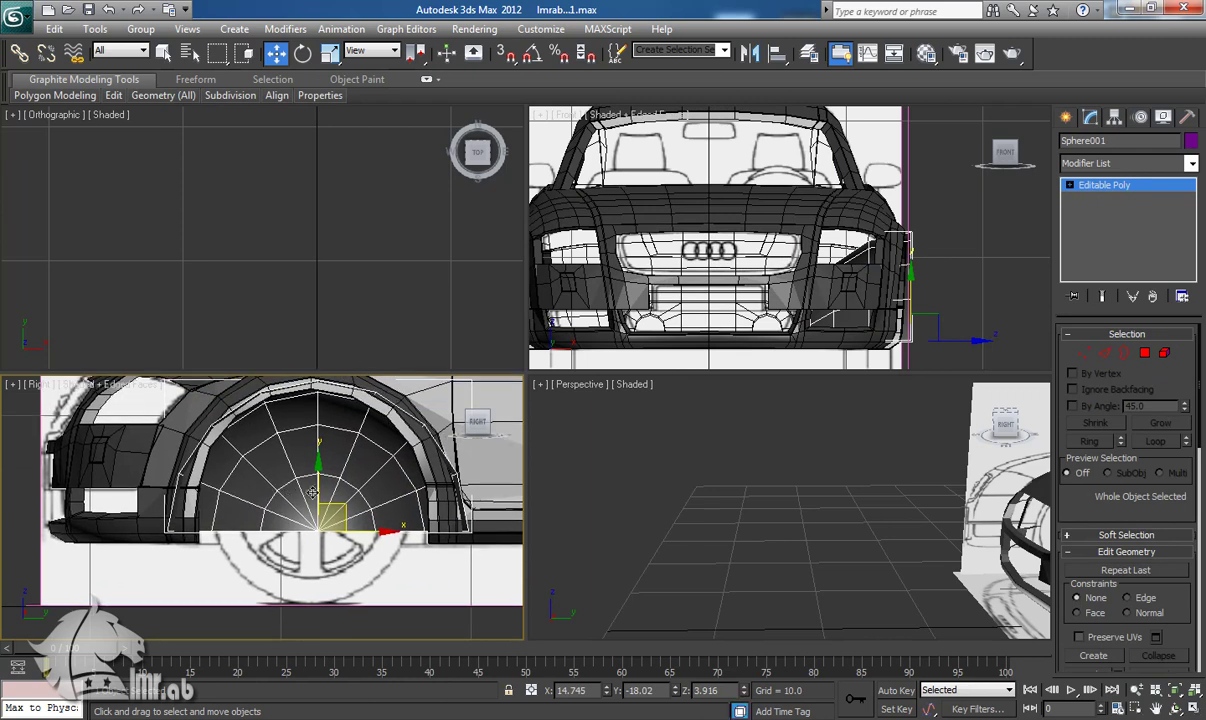
drag(332, 503, 333, 512)
middle_drag(355, 511, 387, 554)
scroll(343, 512, up, 1)
scroll(343, 512, down, 1)
Step: Scale the quarter sphere to about 84% along the car's length and shift it to fit the wheel arch opening
key(r)
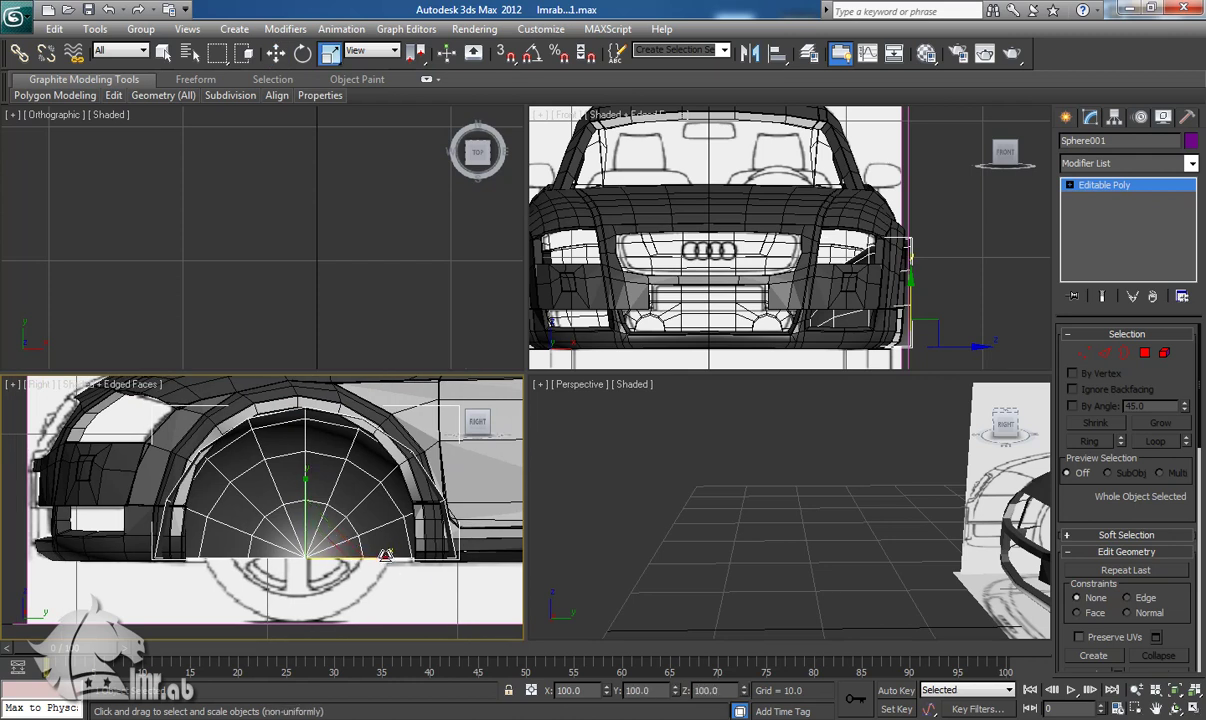
drag(372, 557, 356, 558)
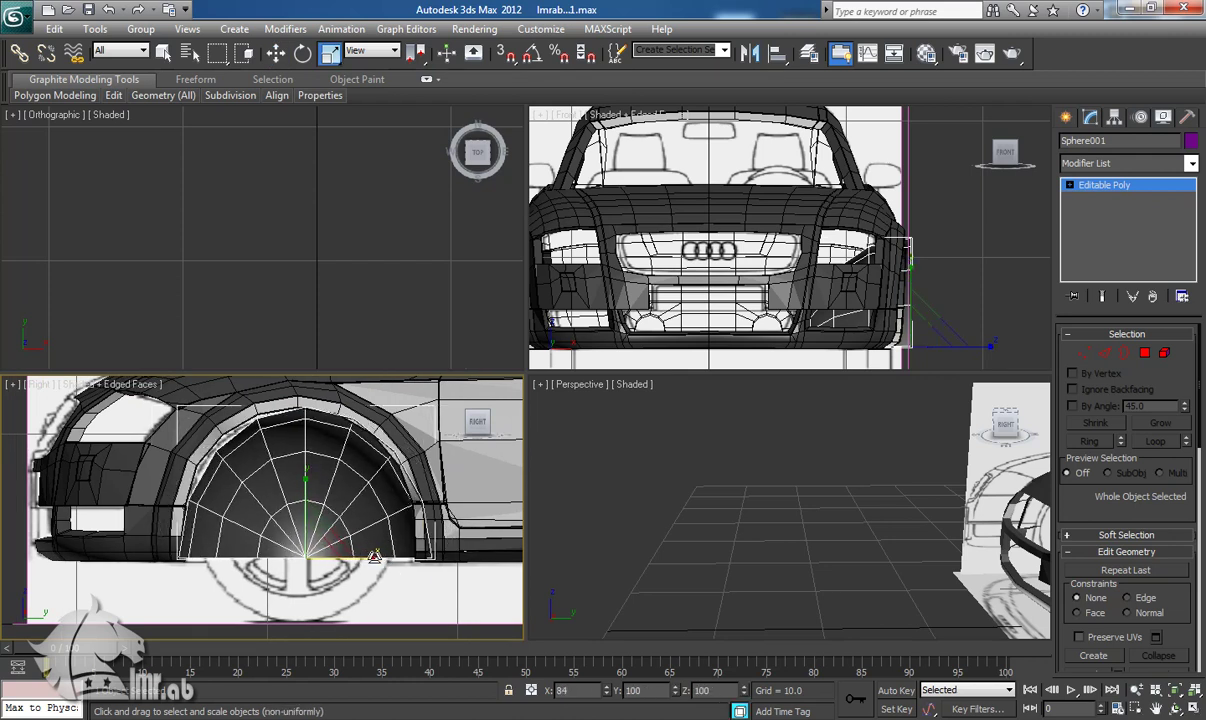
key(w)
middle_drag(354, 558, 378, 556)
drag(362, 537, 351, 537)
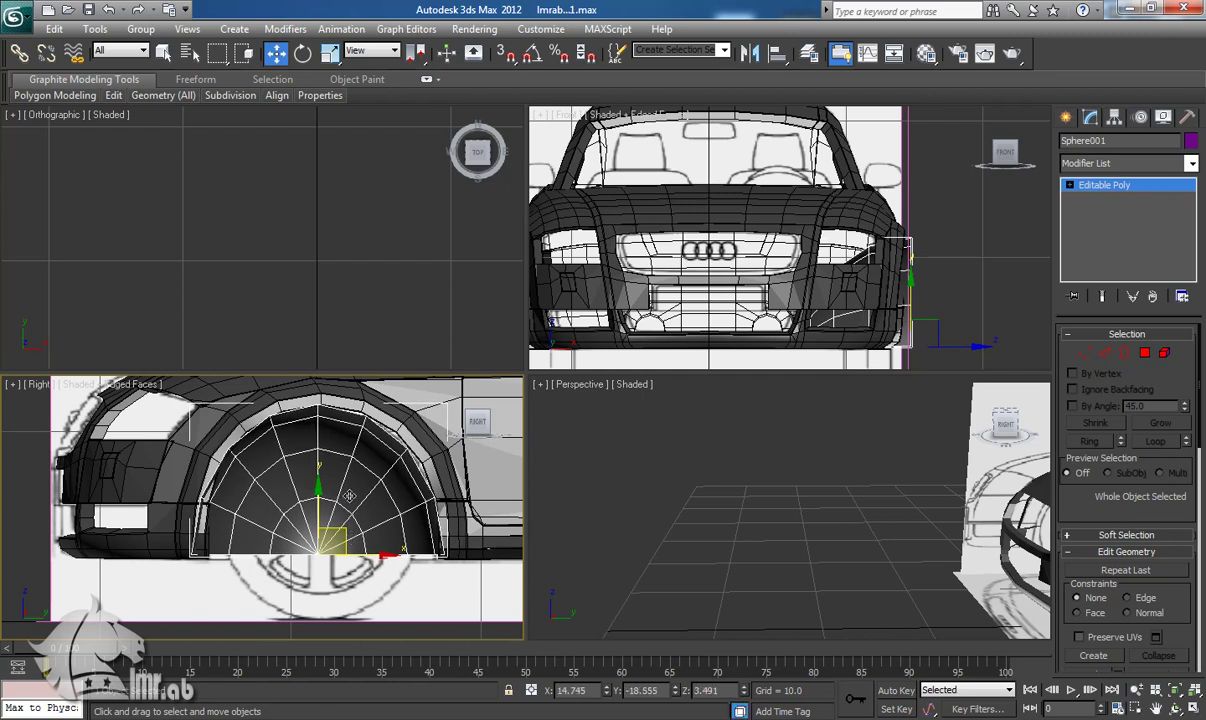
Step: Scale the quarter sphere to about 104% in height and widen it slightly along the car's length
key(r)
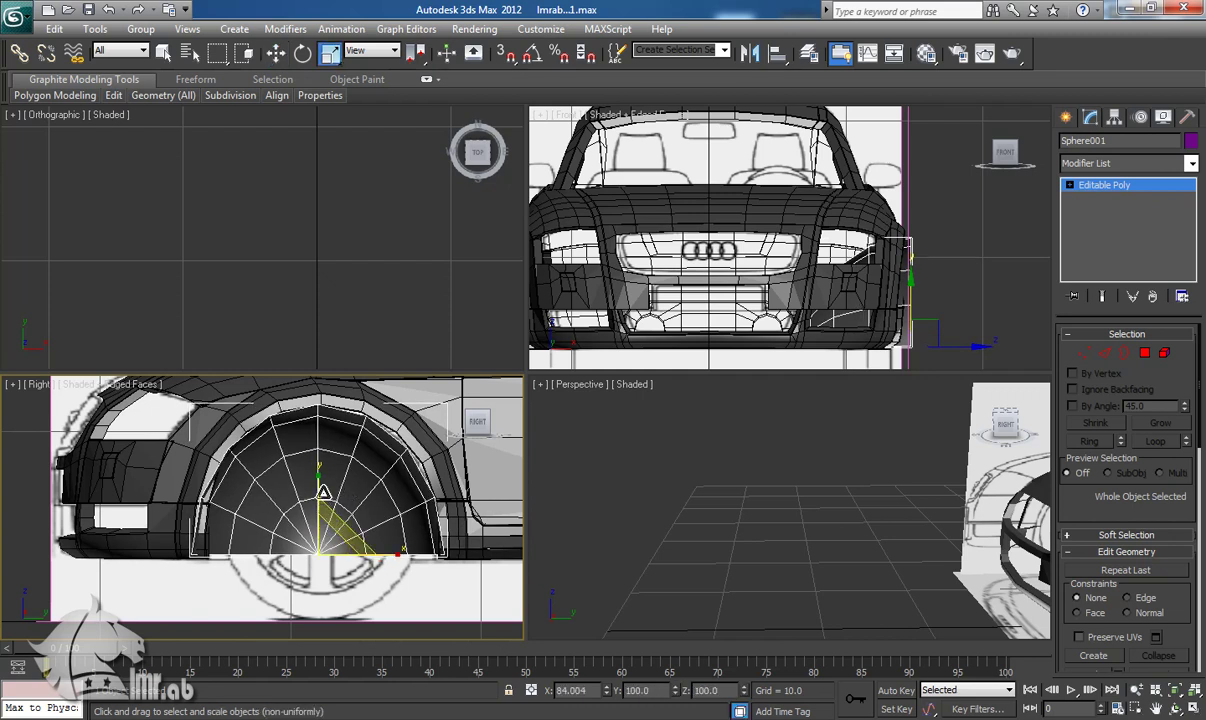
drag(318, 480, 318, 475)
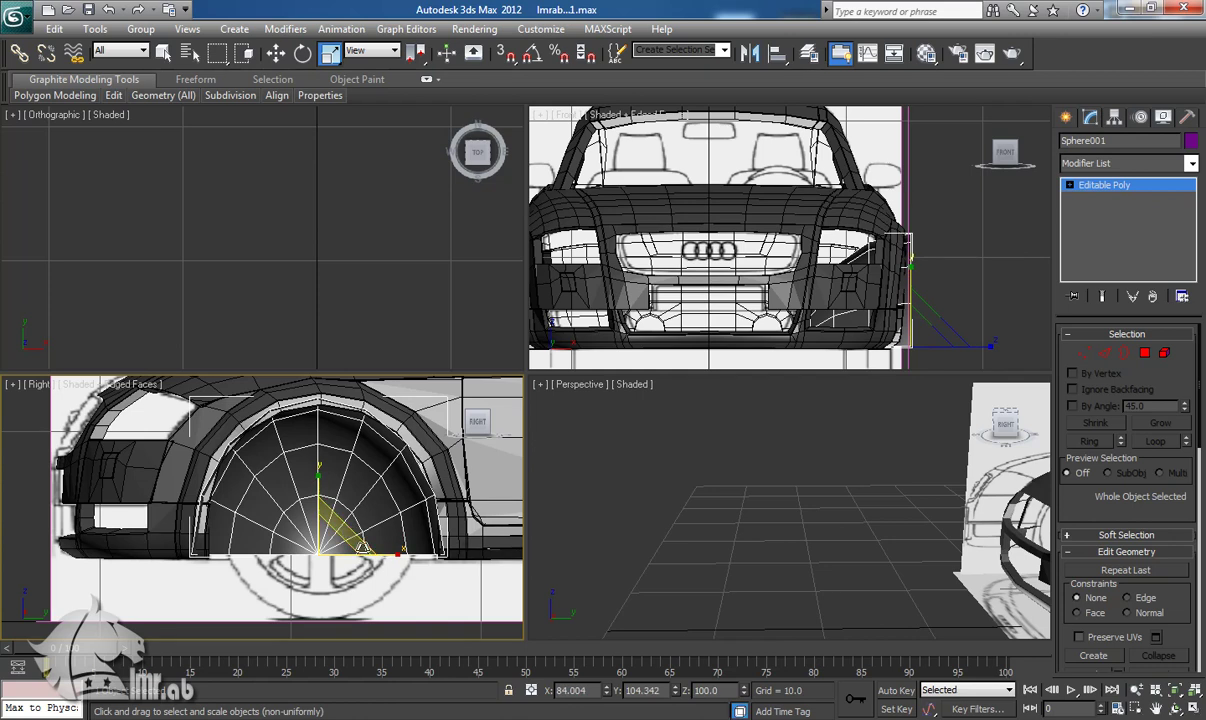
drag(388, 555, 373, 555)
key(w)
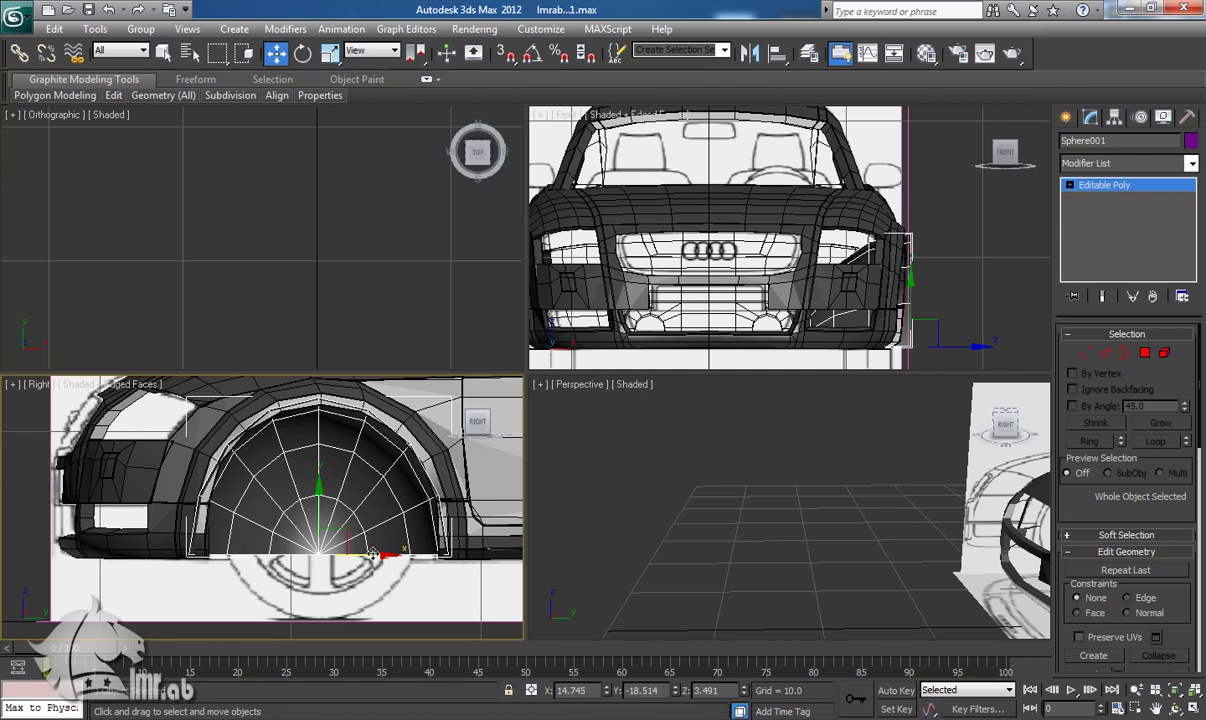
middle_drag(347, 562, 351, 564)
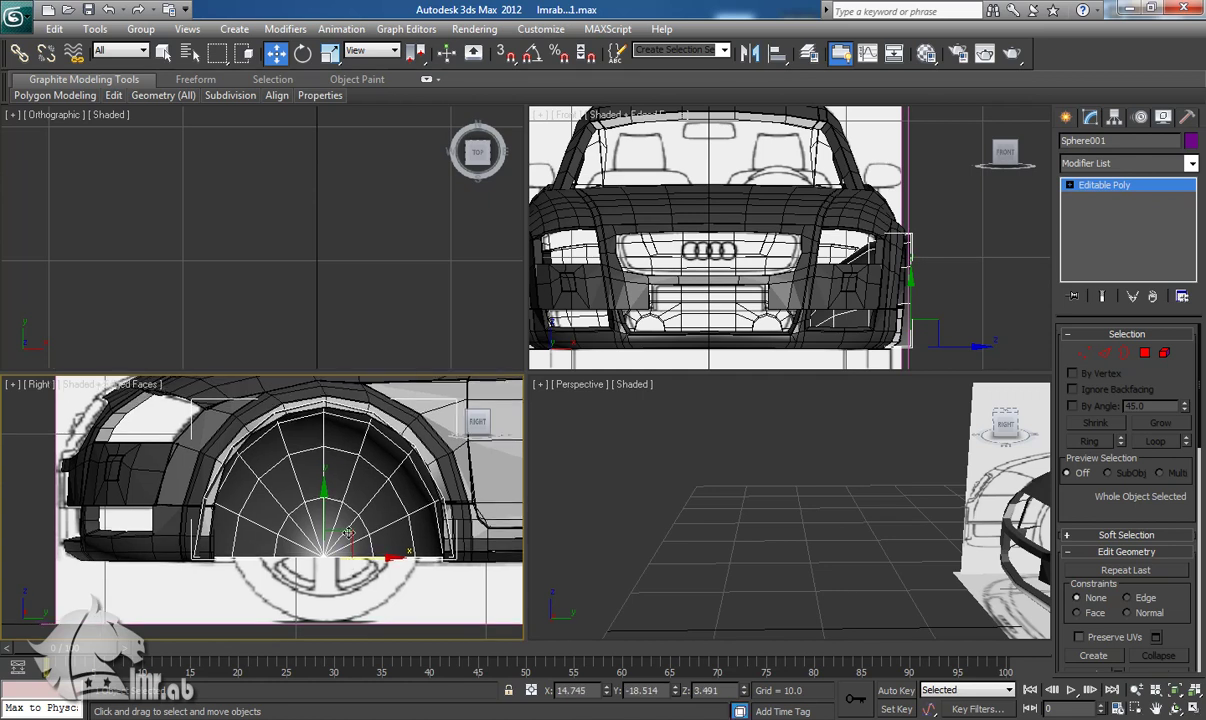
Step: Move the quarter sphere inward toward the car body in the front view, to an X position of about 12.88
middle_drag(754, 208, 681, 155)
scroll(787, 248, up, 3)
middle_drag(789, 250, 744, 205)
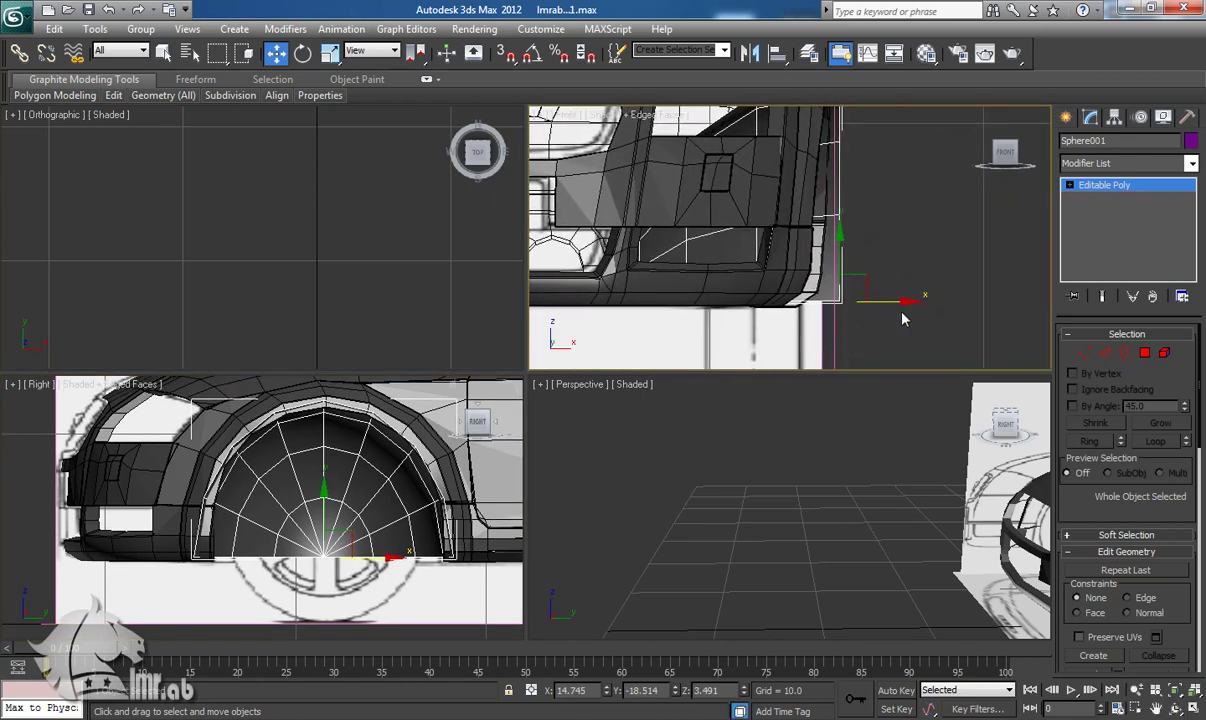
drag(903, 303, 852, 300)
middle_drag(848, 243, 828, 346)
middle_drag(312, 524, 337, 500)
scroll(362, 514, down, 2)
middle_drag(412, 512, 298, 535)
scroll(300, 521, down, 1)
scroll(219, 523, up, 1)
scroll(222, 543, down, 1)
scroll(201, 532, up, 1)
scroll(229, 530, up, 1)
Step: Frame the quarter sphere in a wireframe perspective view and select its outer arch edge loop
right_click(609, 550)
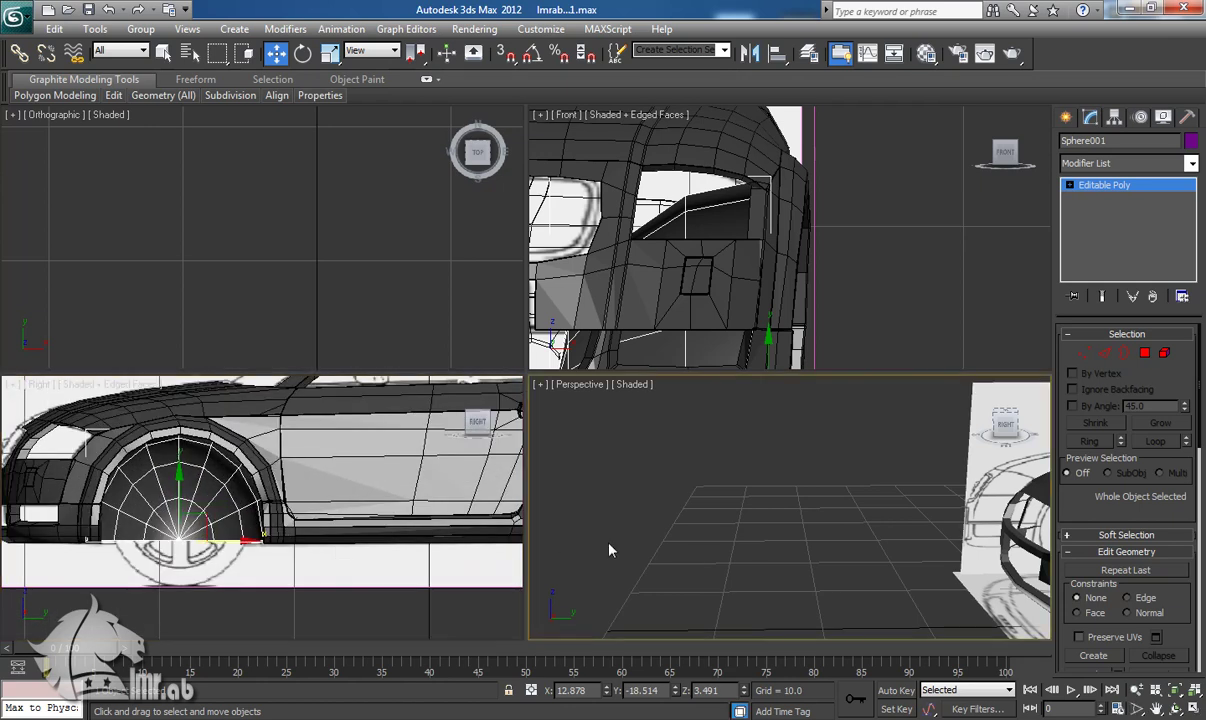
key(z)
mouse_move(781, 525)
alt+middle_down()
mouse_move(724, 525)
mouse_move(743, 498)
mouse_move(716, 469)
mouse_move(775, 500)
mouse_move(738, 530)
mouse_move(770, 540)
alt+middle_up()
key(F3)
click(1105, 353)
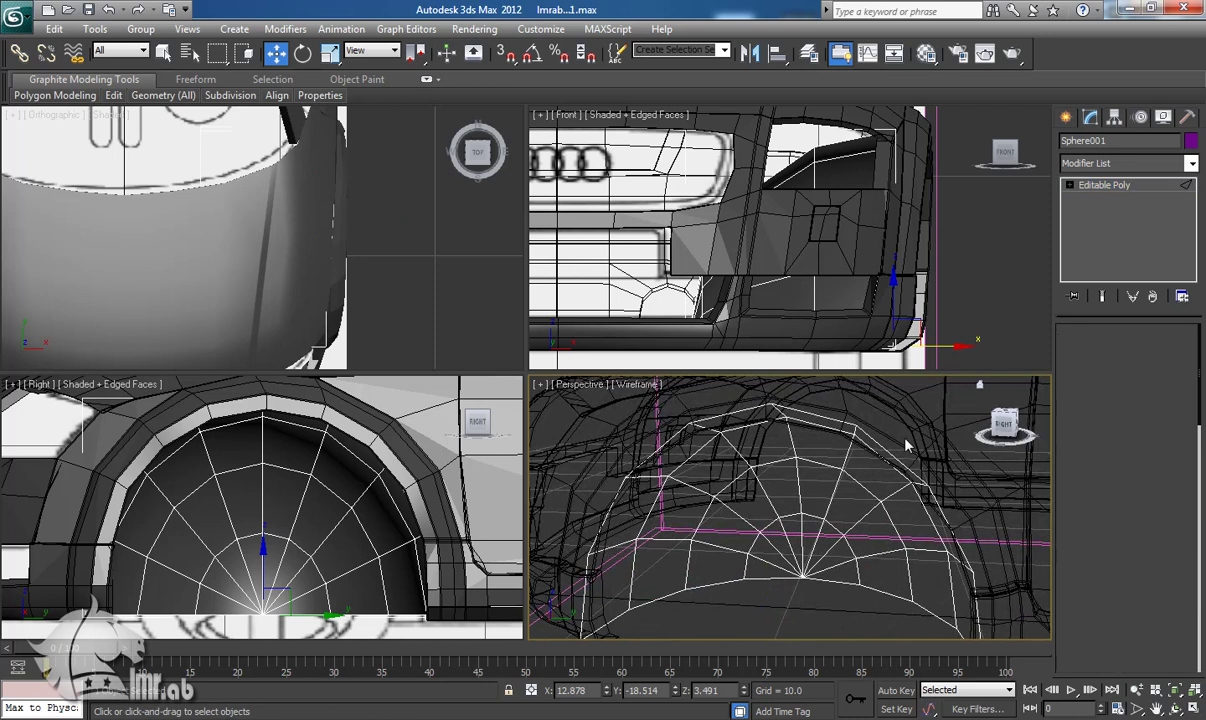
click(845, 422)
double_click(843, 422)
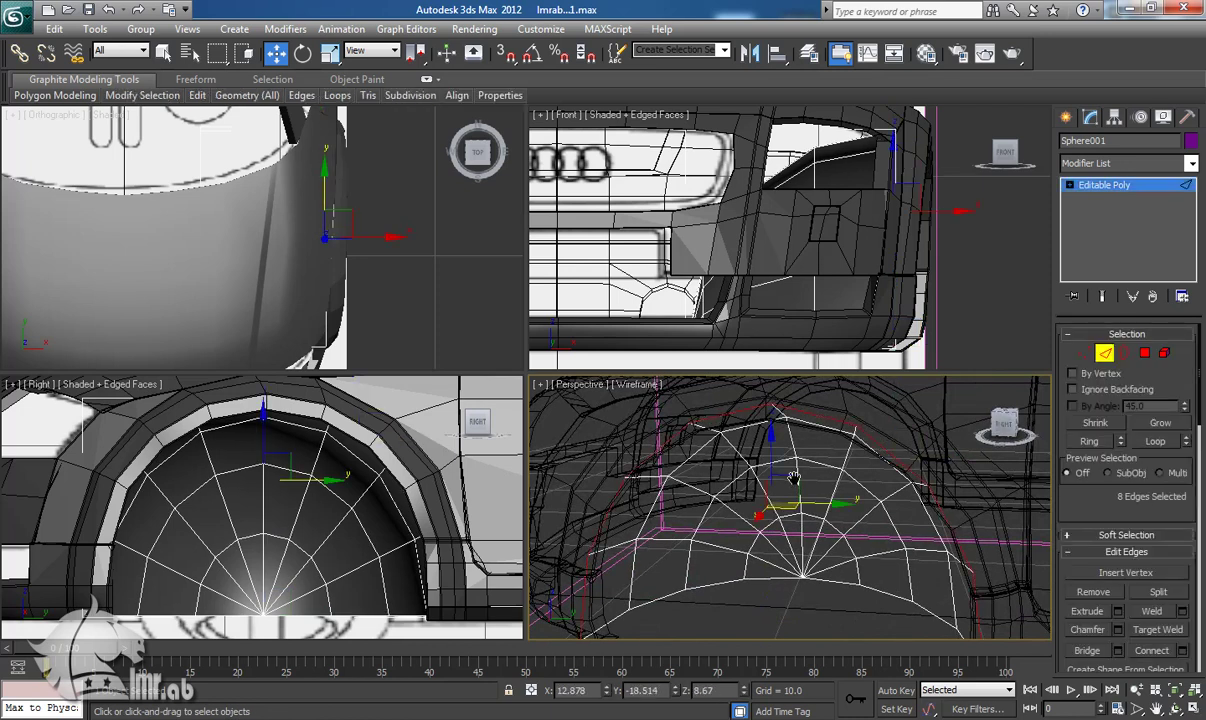
middle_drag(812, 518, 790, 470)
alt+middle_drag(768, 525, 797, 530)
middle_drag(778, 478, 759, 504)
key(r)
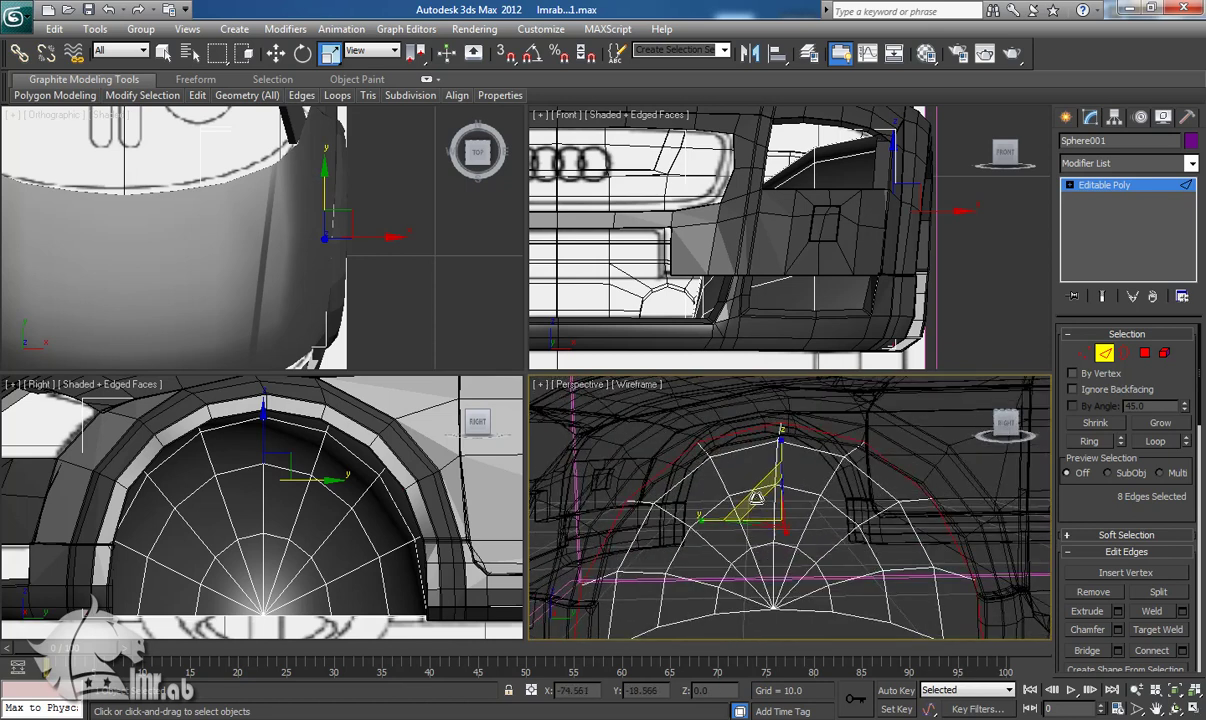
ctrl+click(755, 493)
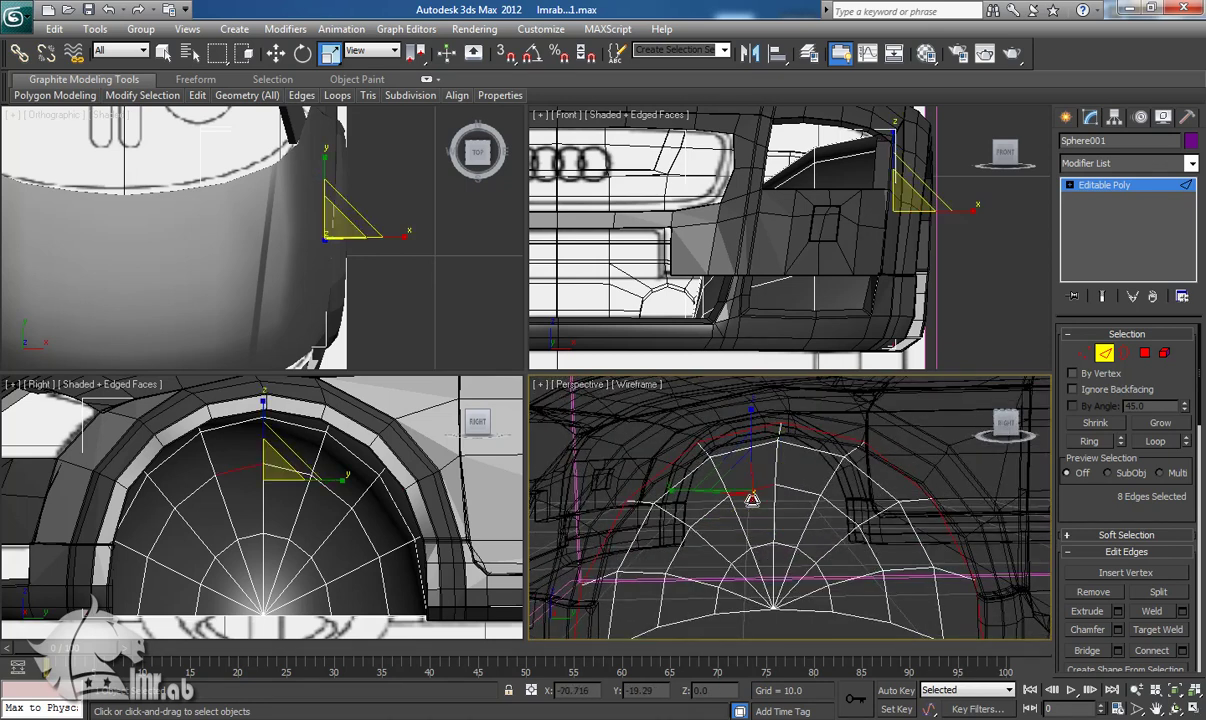
key(ctrl+shift+z)
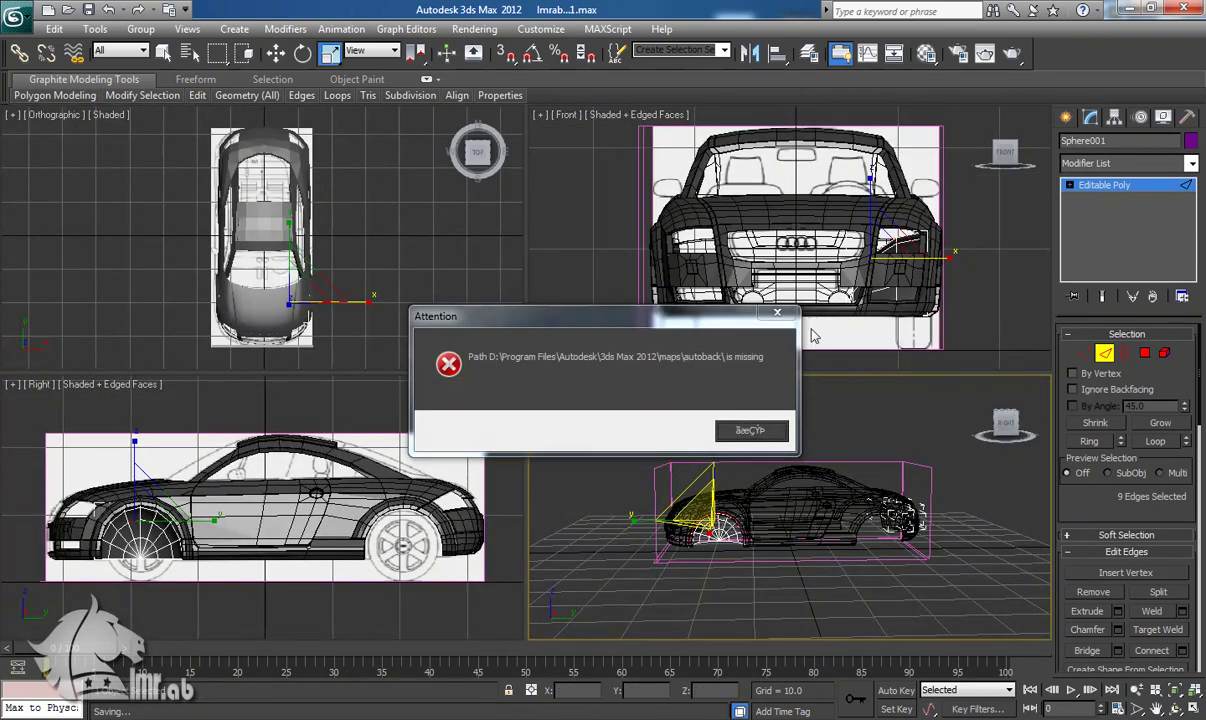
click(776, 314)
scroll(697, 522, up, 8)
scroll(764, 517, up, 4)
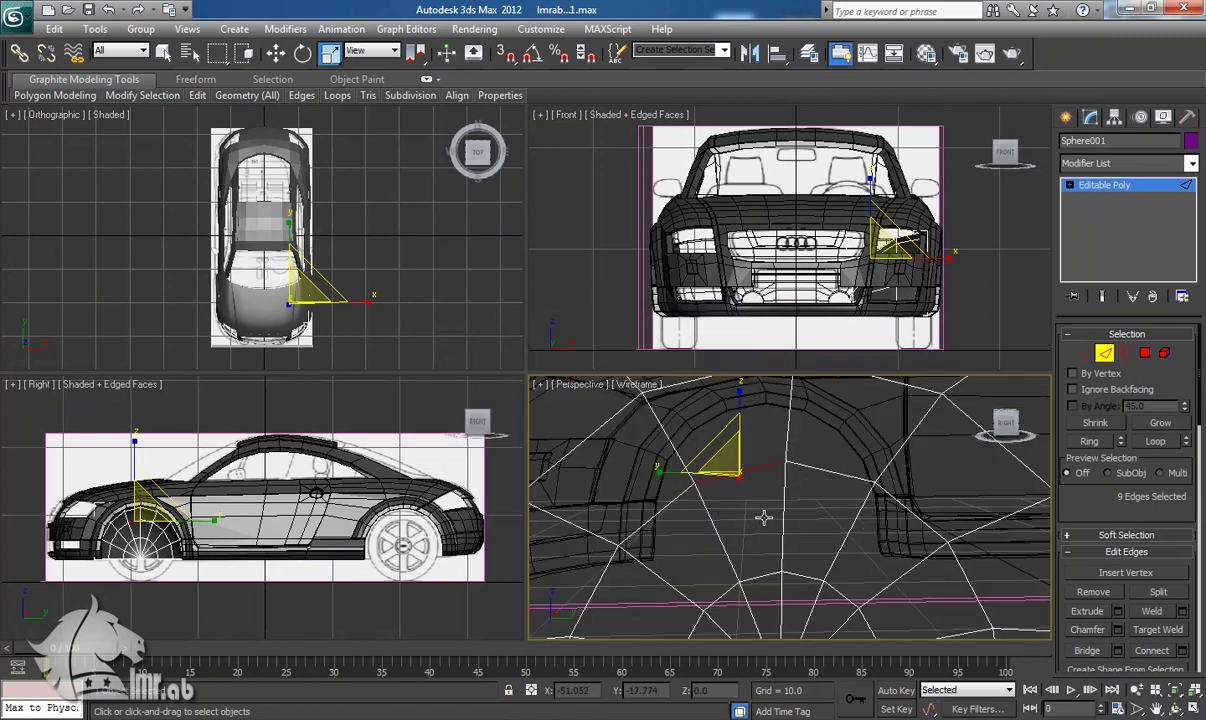
scroll(764, 517, down, 2)
key(ctrl+z)
key(ctrl+z)
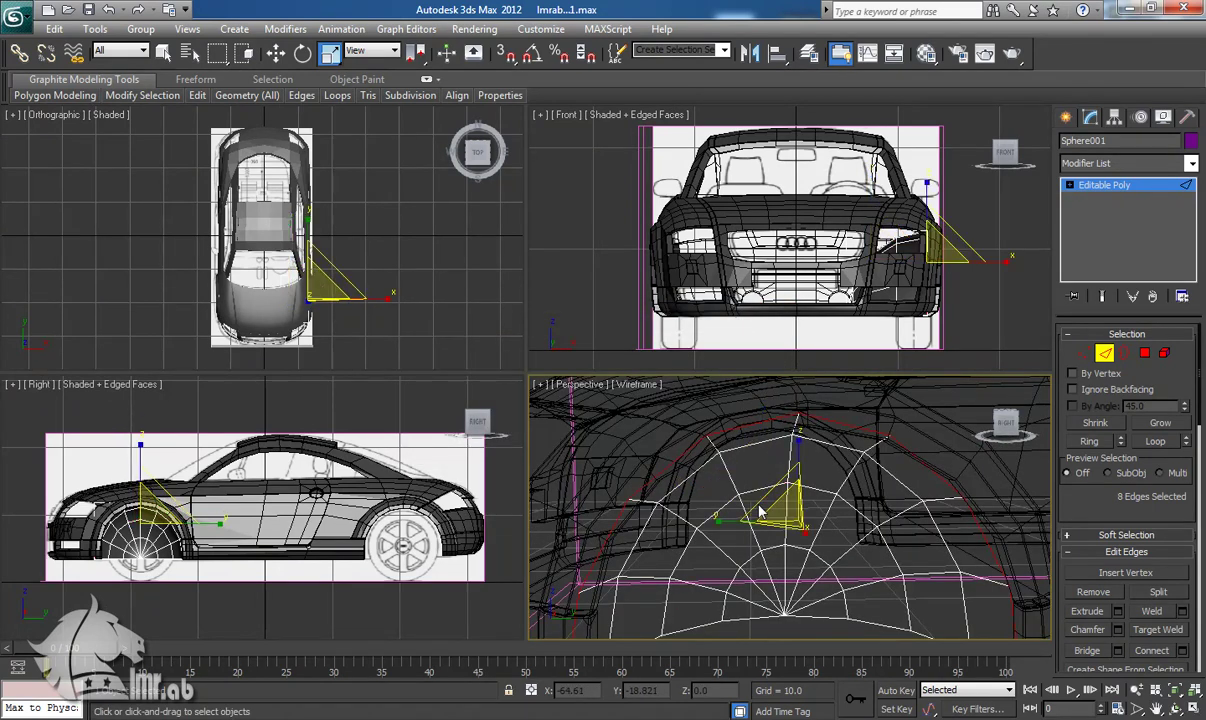
Step: Extrude the outer arch edge loop outward by scaling a copy of it to 115% in Y and Z
double_click(848, 426)
alt+middle_drag(759, 501, 748, 491)
drag(747, 480, 745, 464)
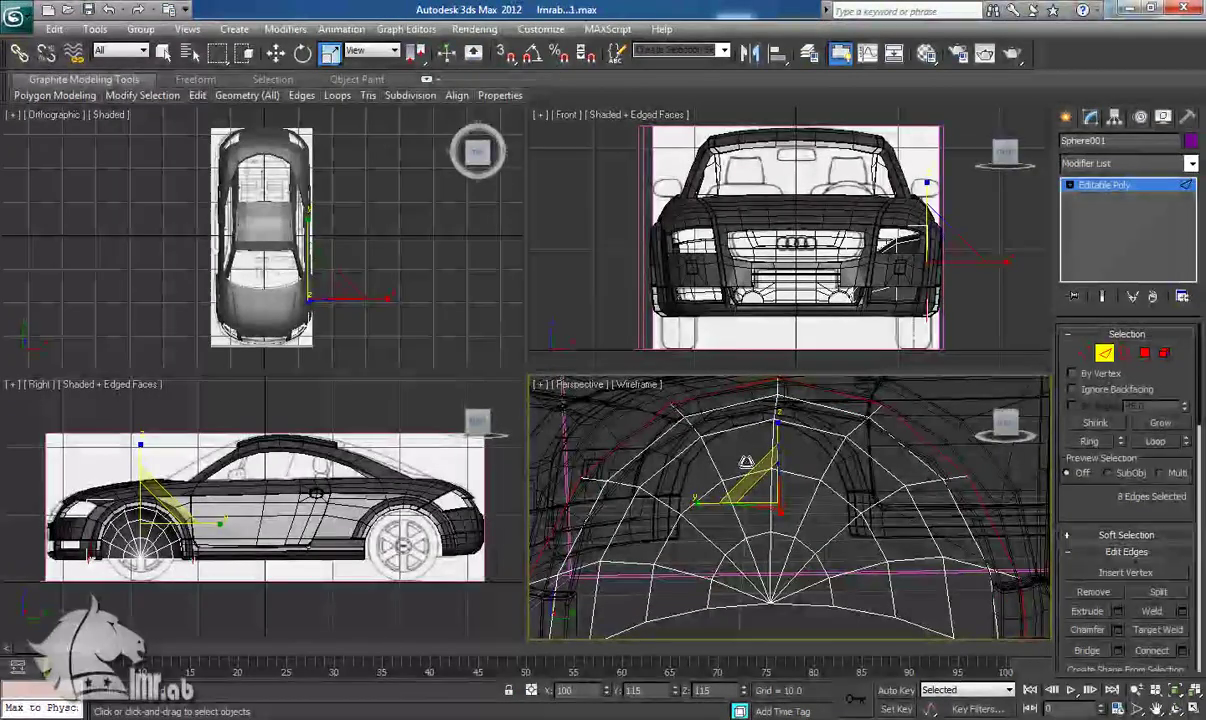
alt+middle_drag(713, 538, 646, 536)
Step: Adjust the extruded edge loop's height and vertical scale in a wireframe side view to follow the wheel arch contour
right_click(735, 318)
key(w)
right_click(241, 561)
key(F3)
key(z)
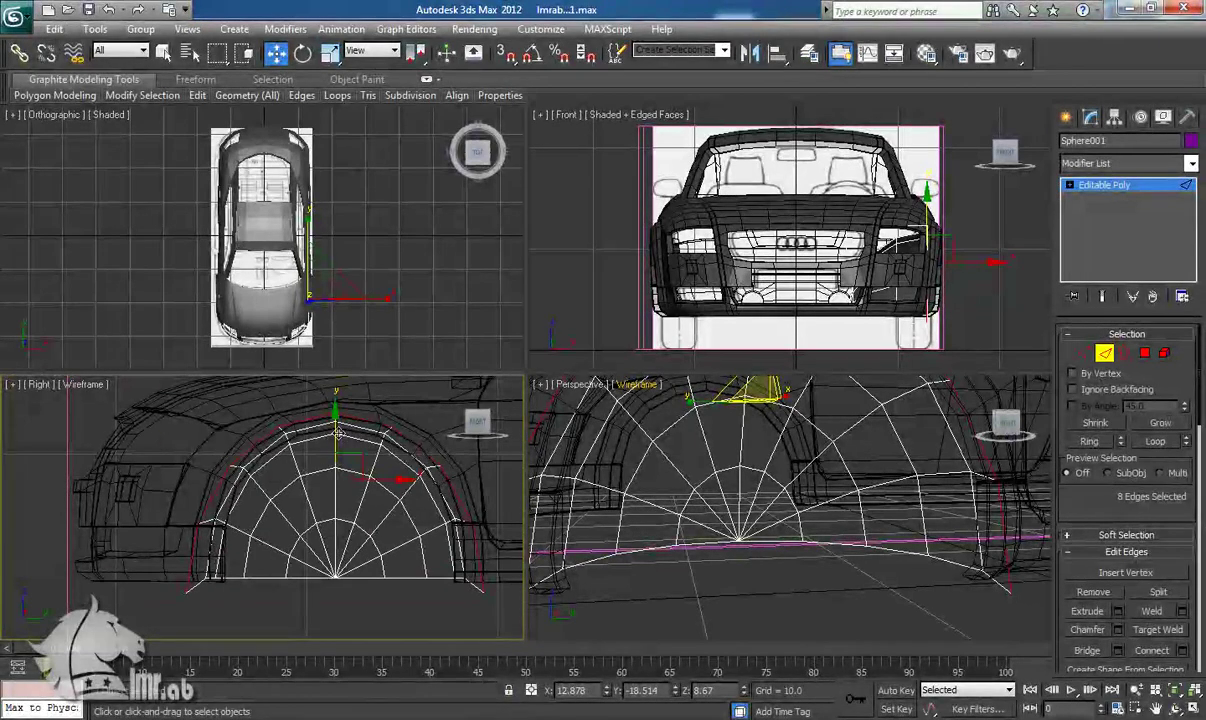
drag(338, 432, 338, 420)
key(r)
drag(336, 391, 336, 394)
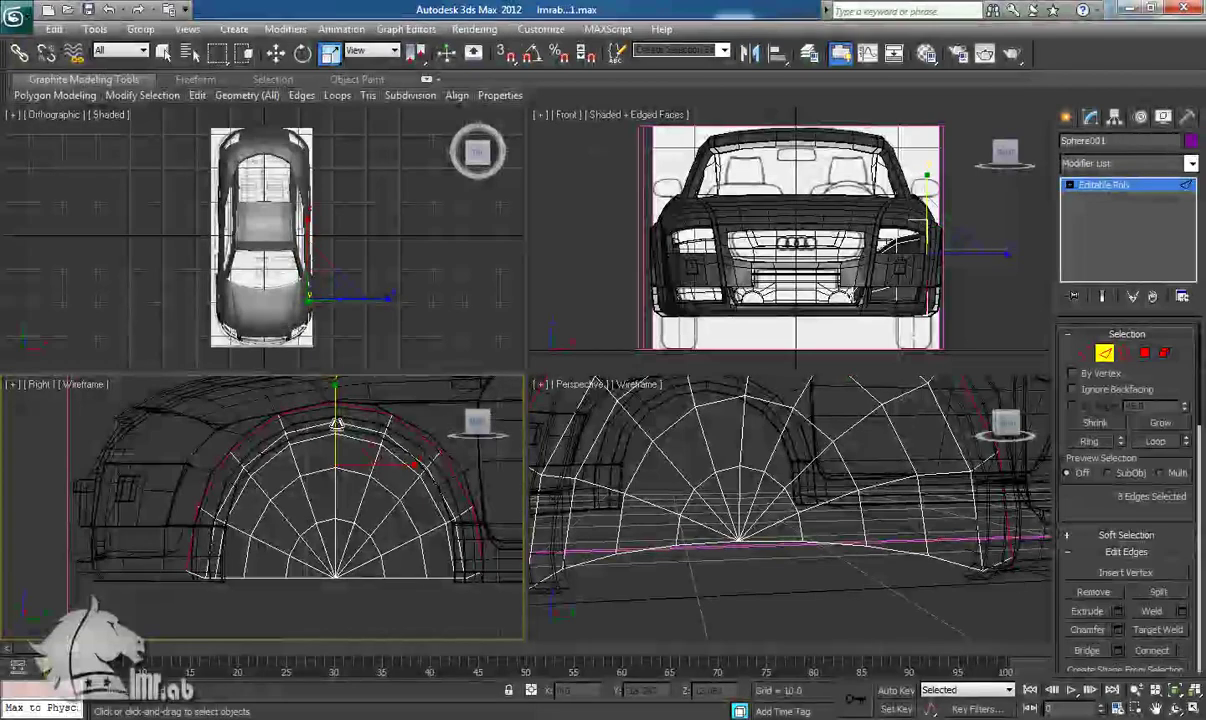
key(w)
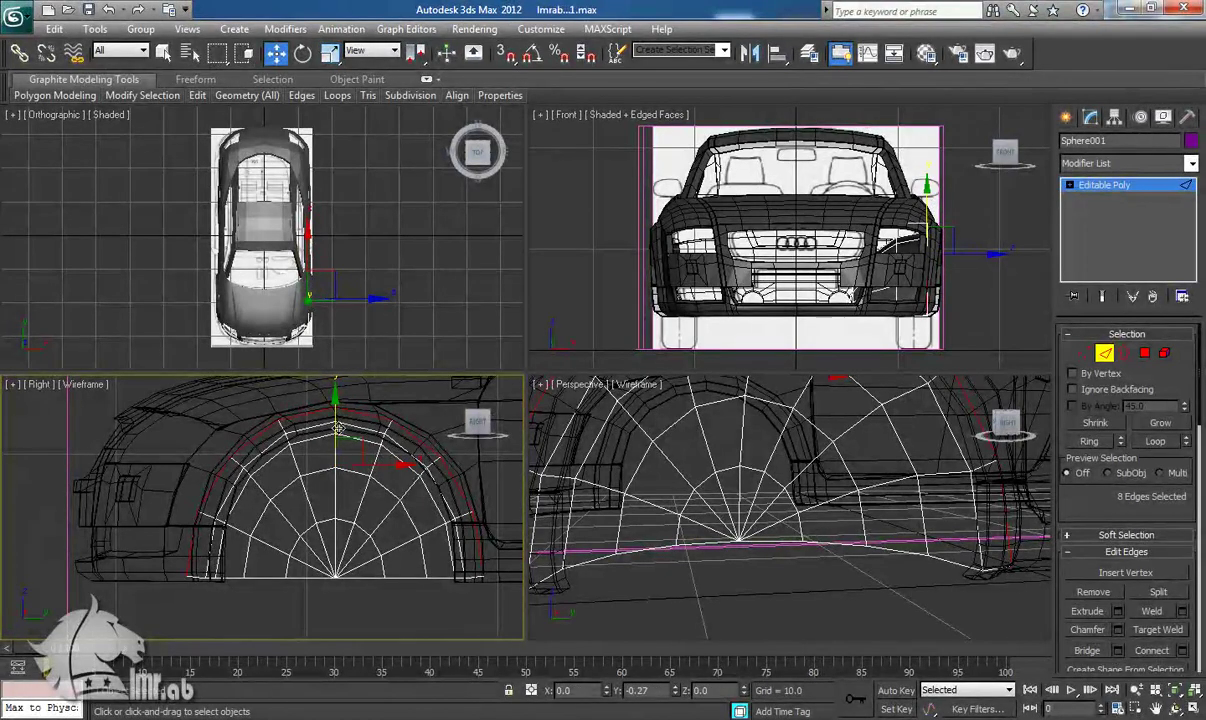
drag(340, 430, 340, 437)
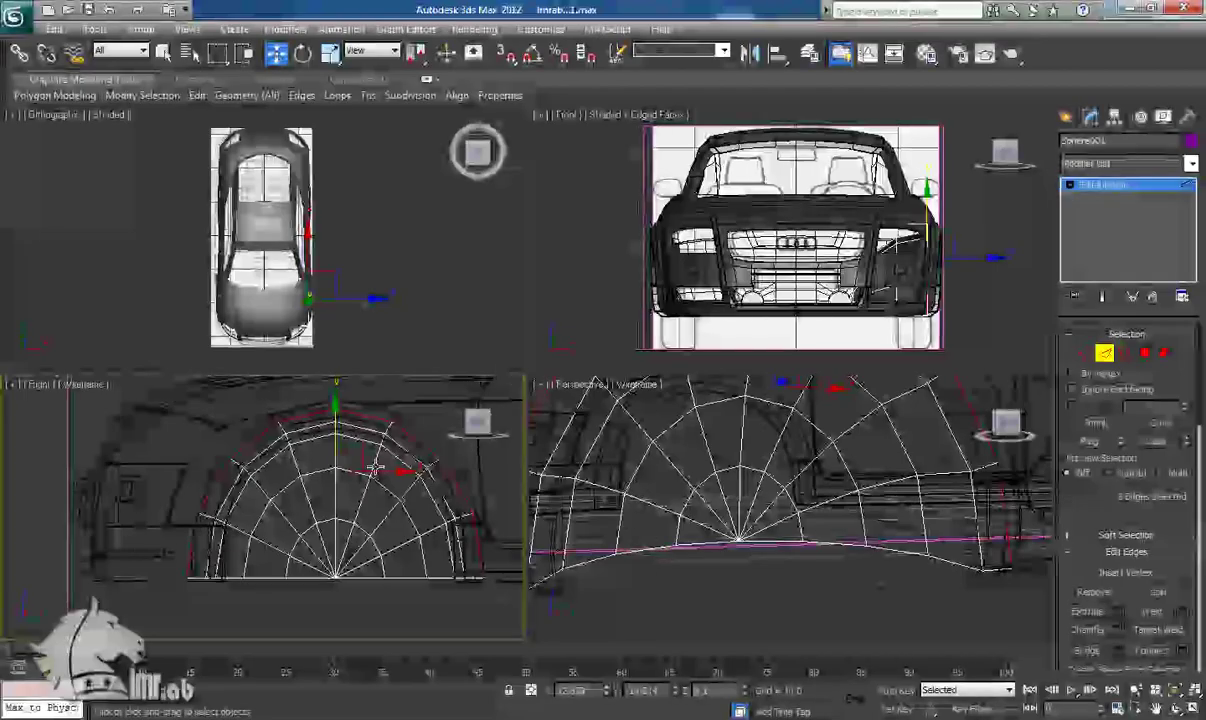
Step: Extrude the selected outer edge loop inward toward the car's center, to an X position of about 10.38
scroll(746, 498, down, 3)
alt+middle_drag(746, 498, 857, 537)
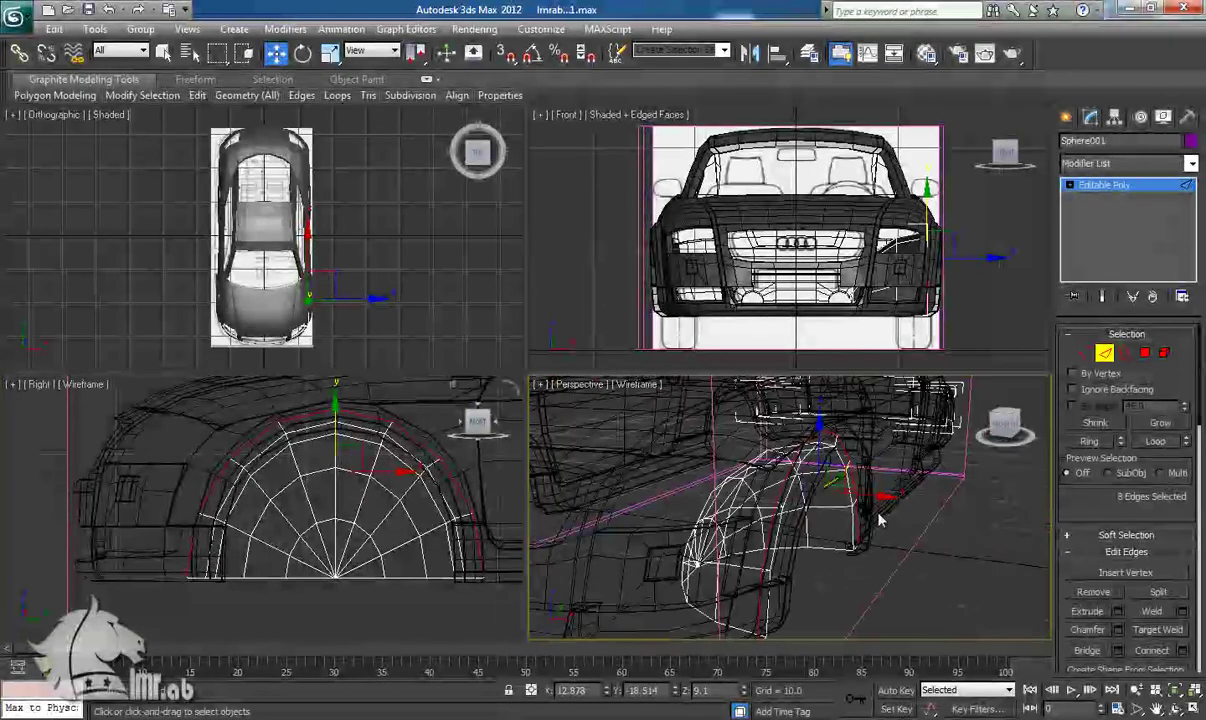
drag(876, 496, 833, 494)
alt+middle_drag(833, 494, 777, 533)
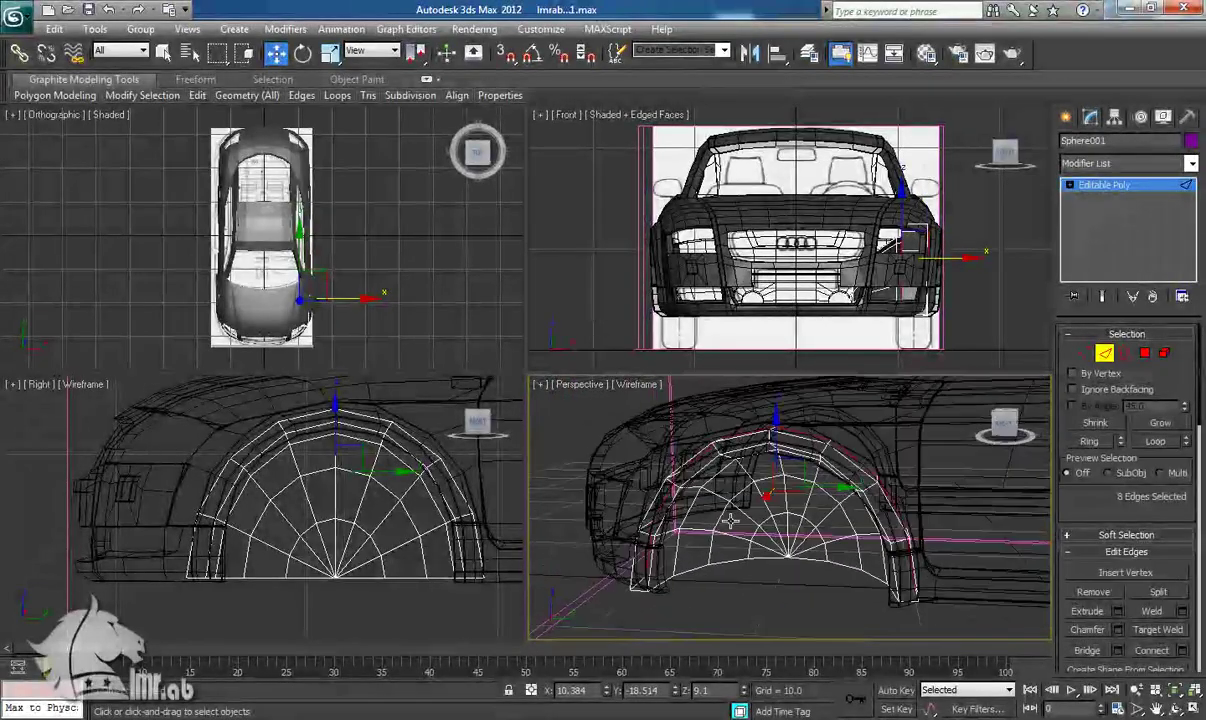
mouse_move(773, 522)
alt+middle_down()
mouse_move(803, 520)
mouse_move(726, 524)
mouse_move(754, 526)
alt+middle_up()
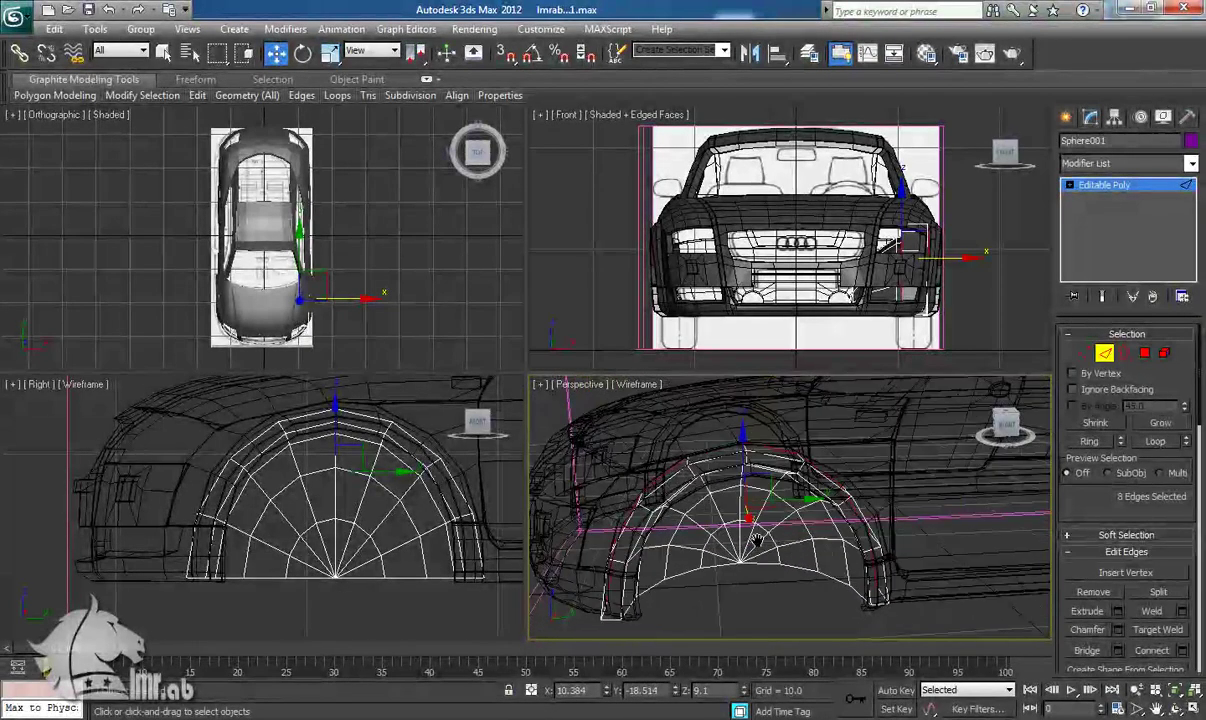
Step: Apply a TurboSmooth modifier with 2 iterations to the whole liner and show the perspective view shaded
click(1105, 354)
click(1190, 163)
drag(1196, 213, 1198, 598)
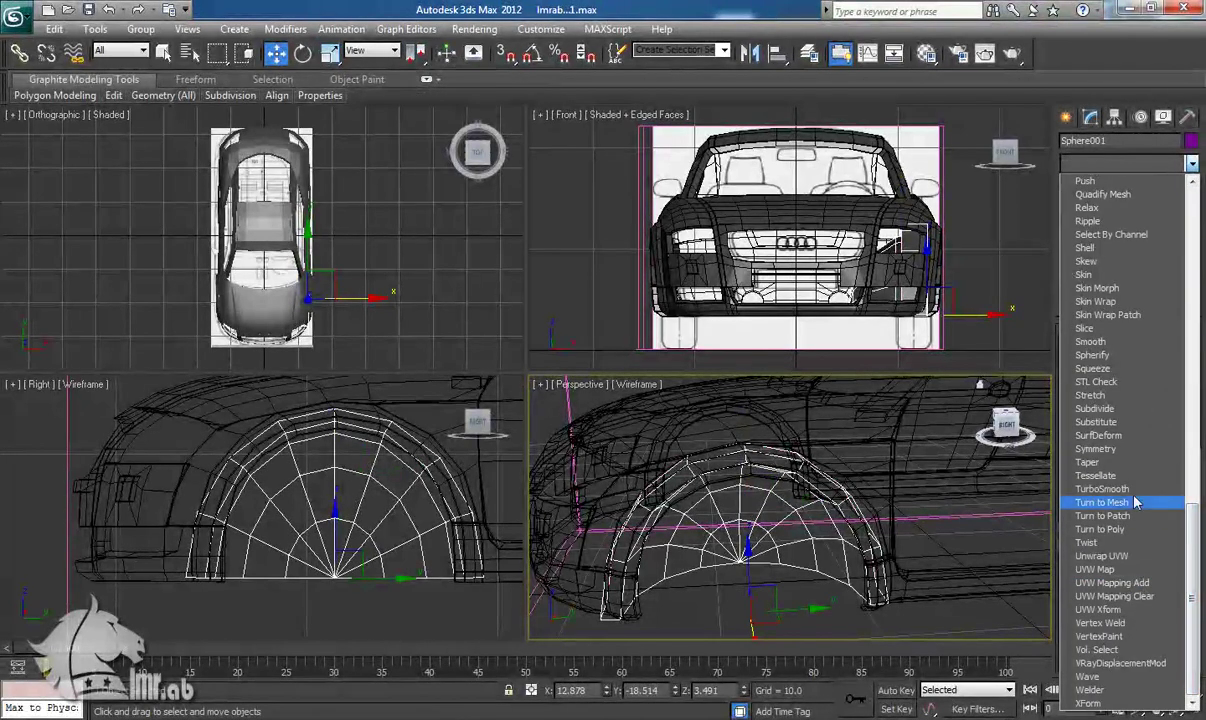
click(1104, 489)
click(1182, 358)
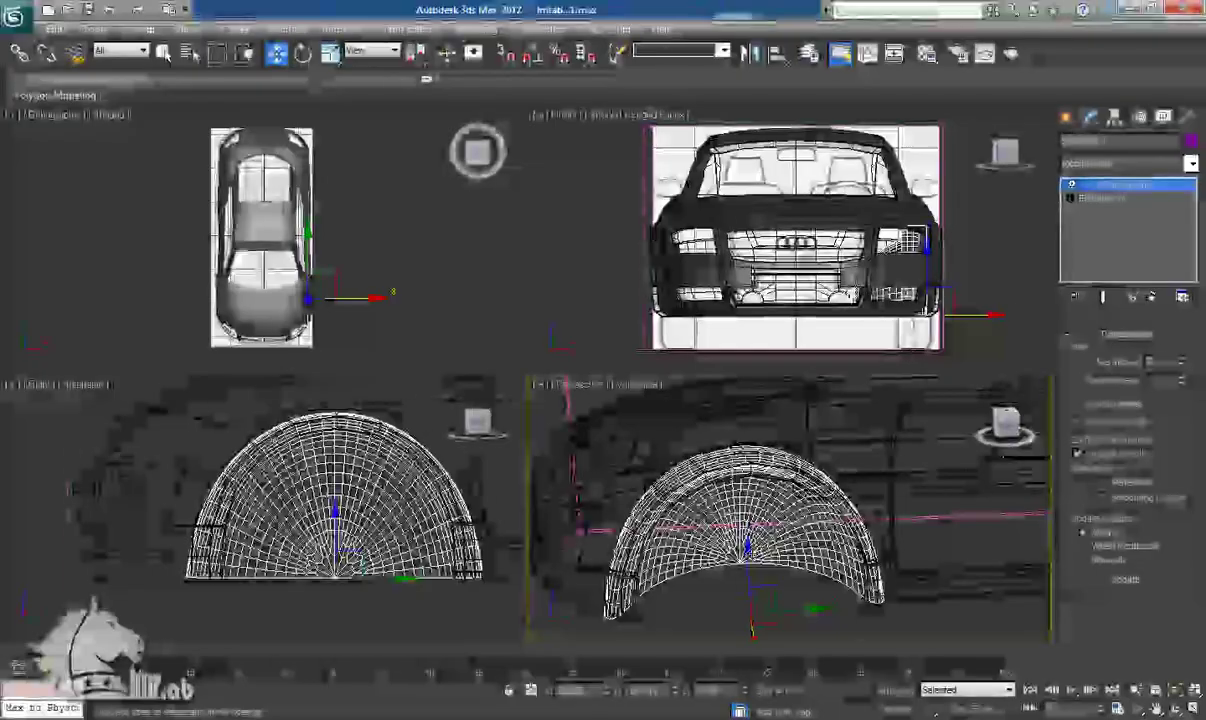
key(F3)
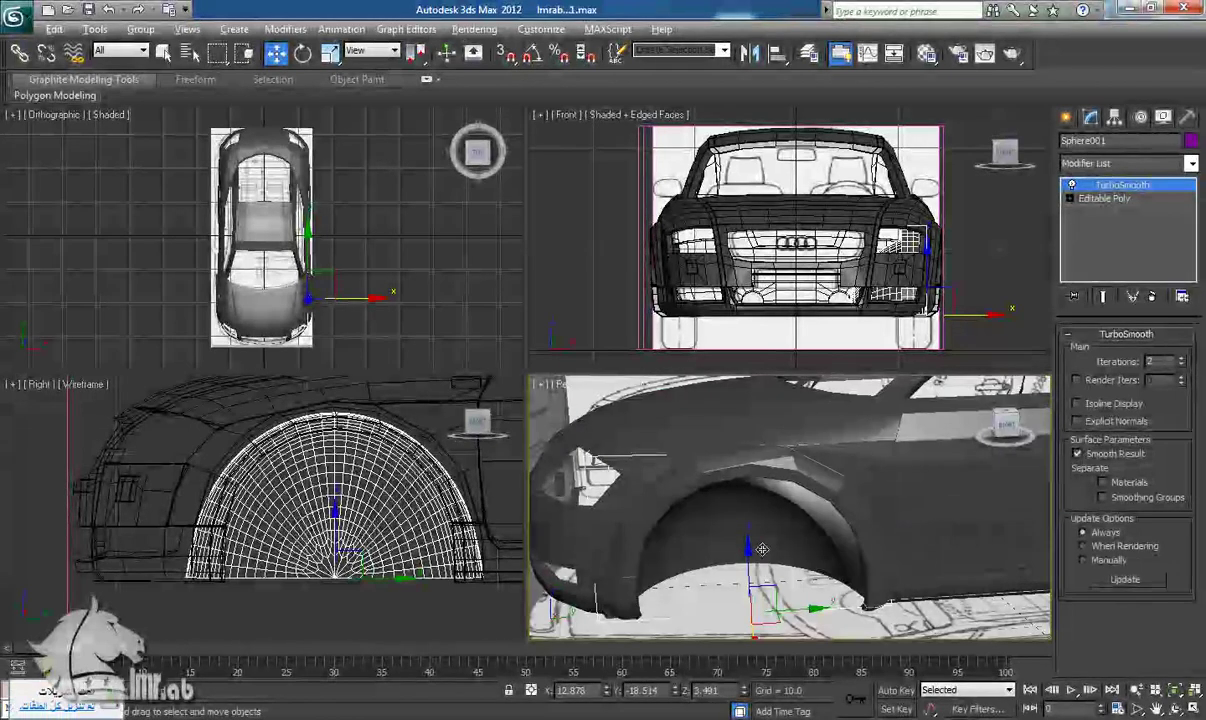
Step: Examine how the smoothed liner fits inside the front wheel arch, including around the arch's lower rear edge
alt+middle_drag(762, 549, 732, 499)
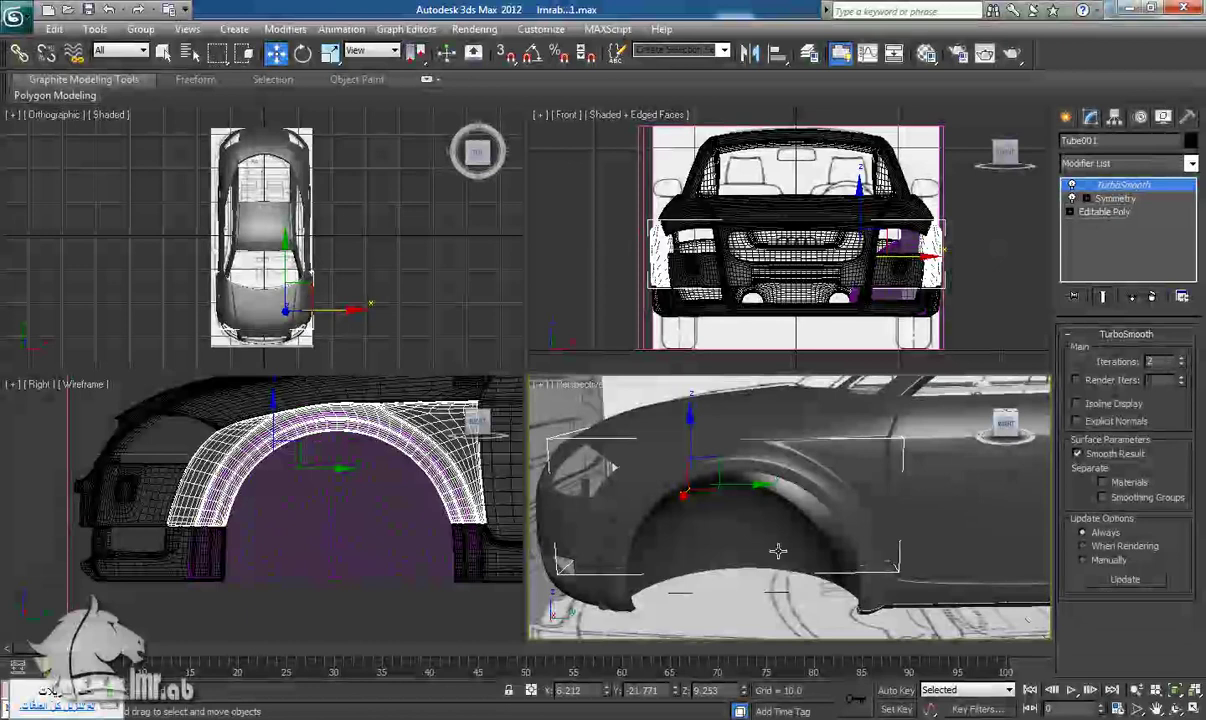
alt+middle_drag(778, 551, 728, 570)
scroll(775, 536, up, 4)
scroll(684, 544, down, 4)
scroll(799, 561, up, 3)
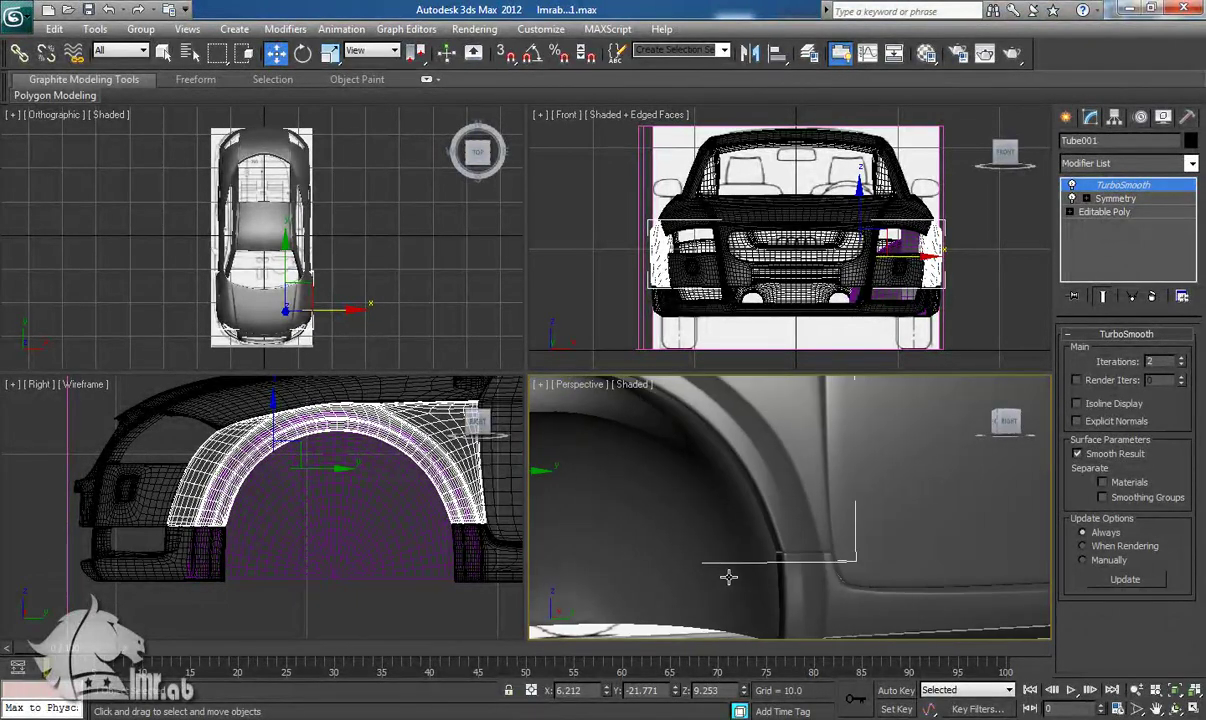
middle_drag(804, 589, 792, 549)
scroll(721, 563, down, 5)
scroll(764, 544, up, 1)
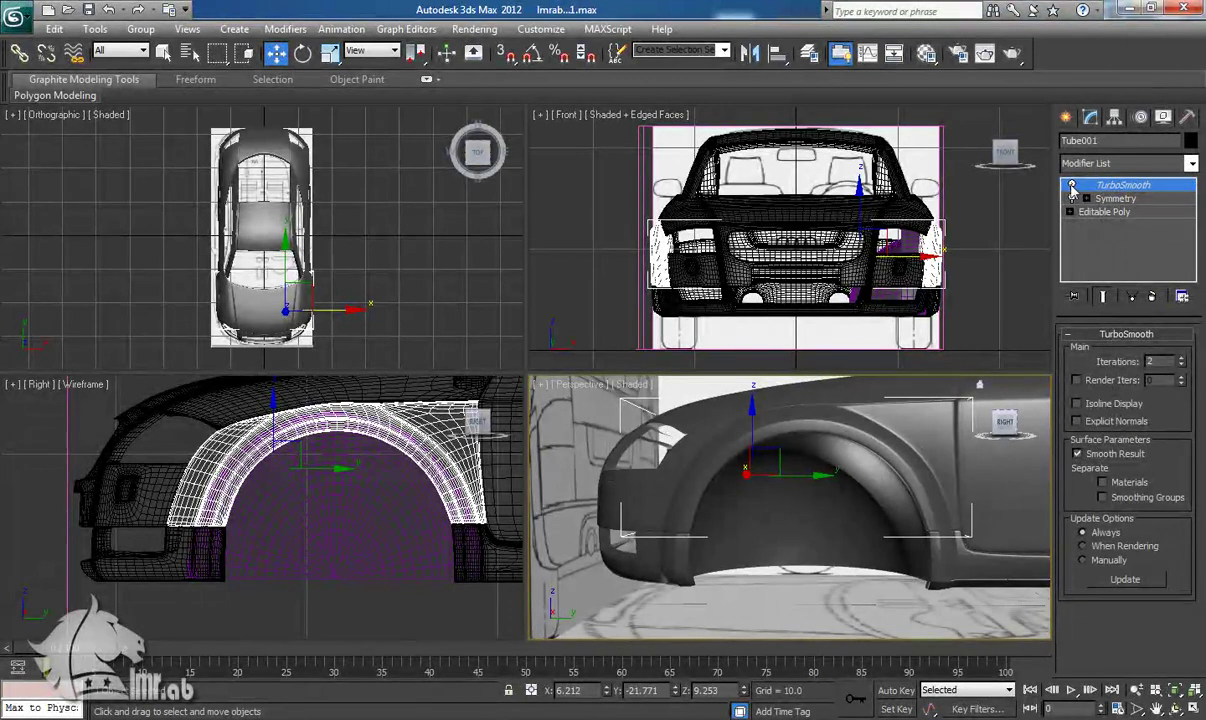
Step: Turn off TurboSmooth on the front wheel arch body part and return to the liner's Editable Poly level with edged faces shown
click(1072, 186)
click(863, 464)
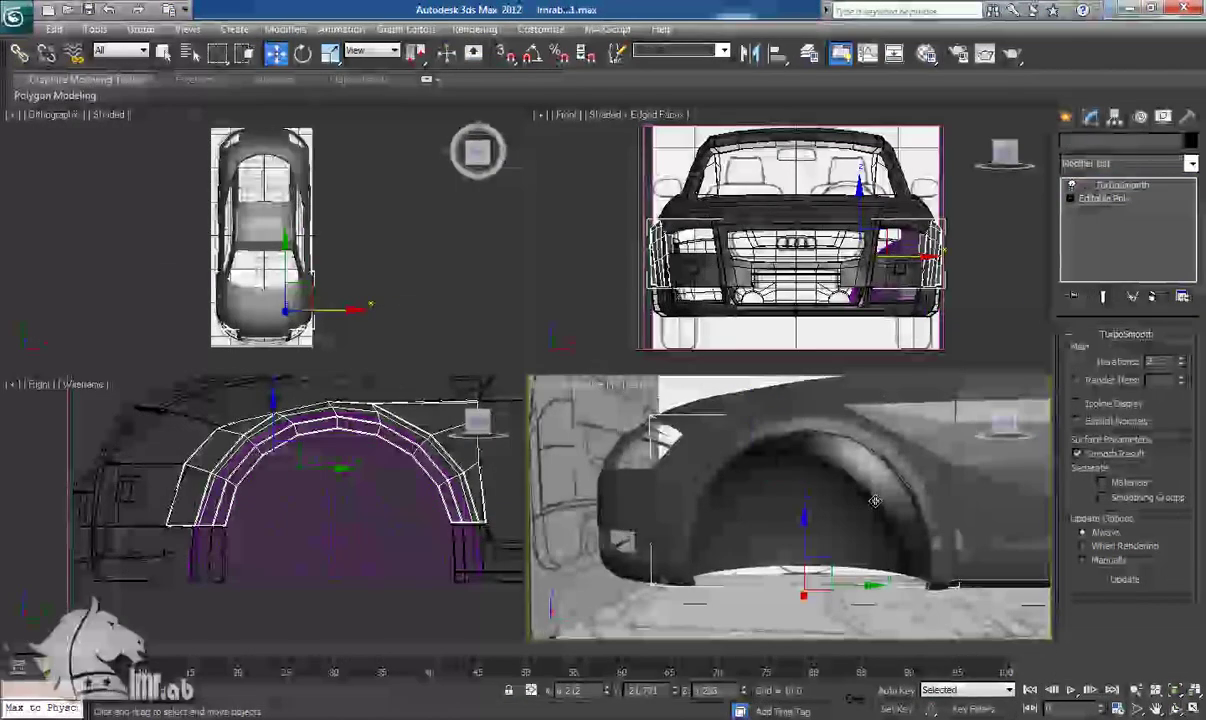
click(1117, 199)
alt+middle_drag(810, 575, 706, 571)
key(F4)
scroll(738, 577, up, 4)
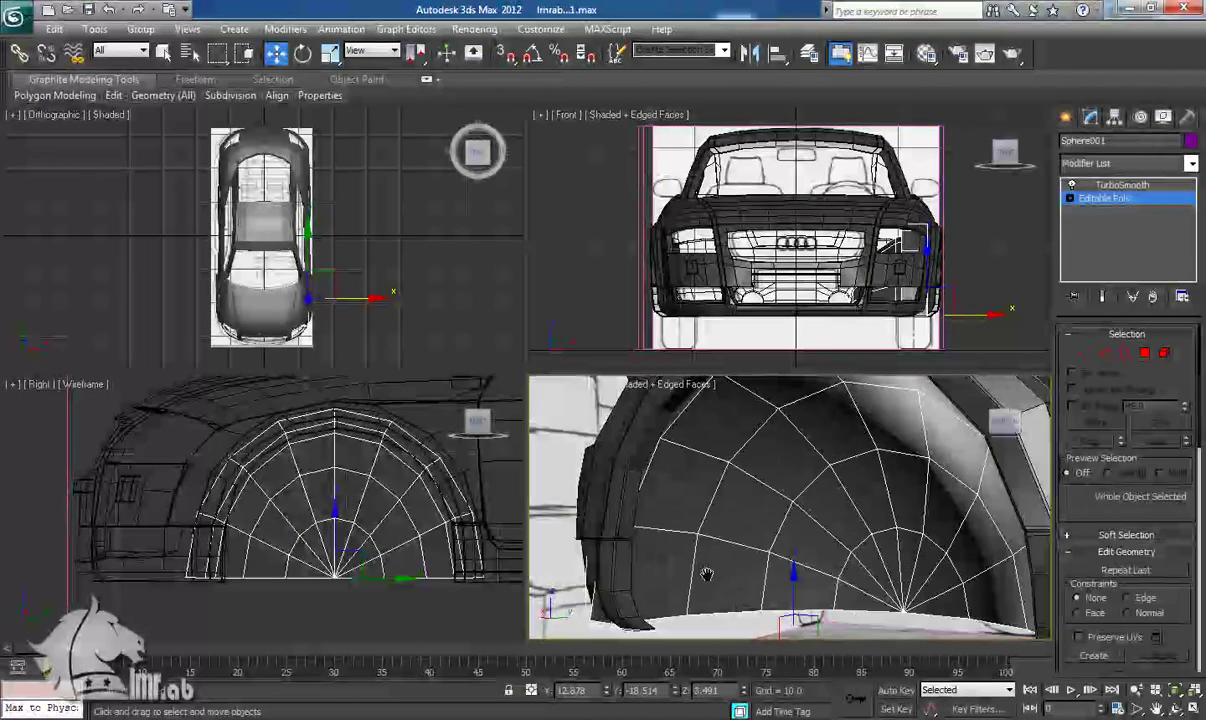
click(1103, 299)
click(1103, 299)
alt+middle_drag(800, 562, 823, 561)
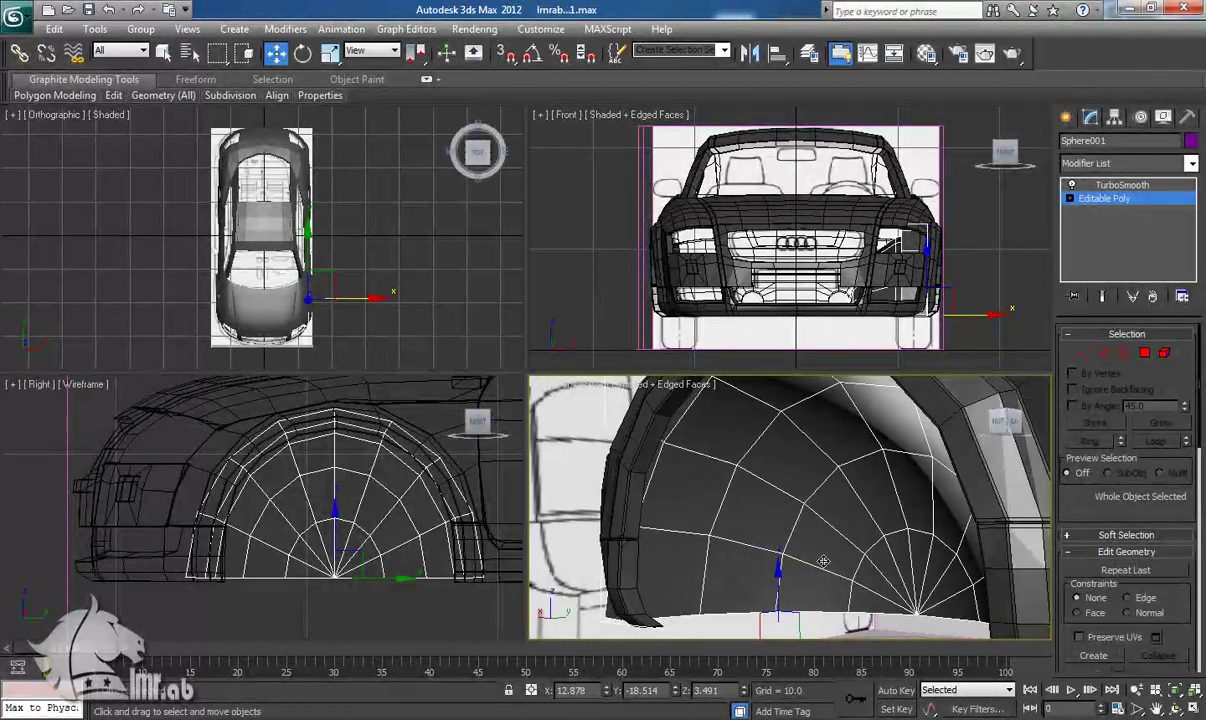
Step: Select the four bottom vertices at the liner's rear end in the side view and lower them slightly
scroll(345, 531, up, 2)
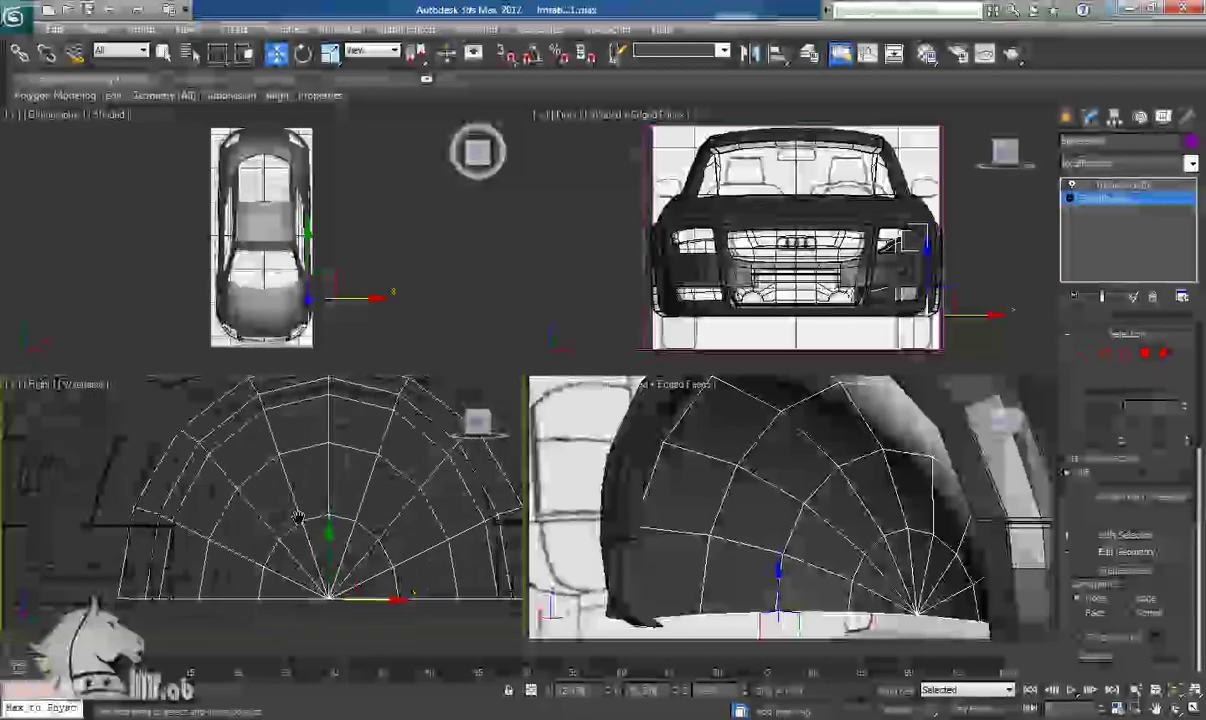
middle_drag(318, 526, 264, 511)
key(1)
scroll(138, 534, up, 2)
middle_drag(120, 553, 188, 572)
scroll(256, 533, down, 2)
middle_drag(256, 533, 151, 531)
drag(417, 618, 474, 592)
middle_drag(465, 568, 434, 550)
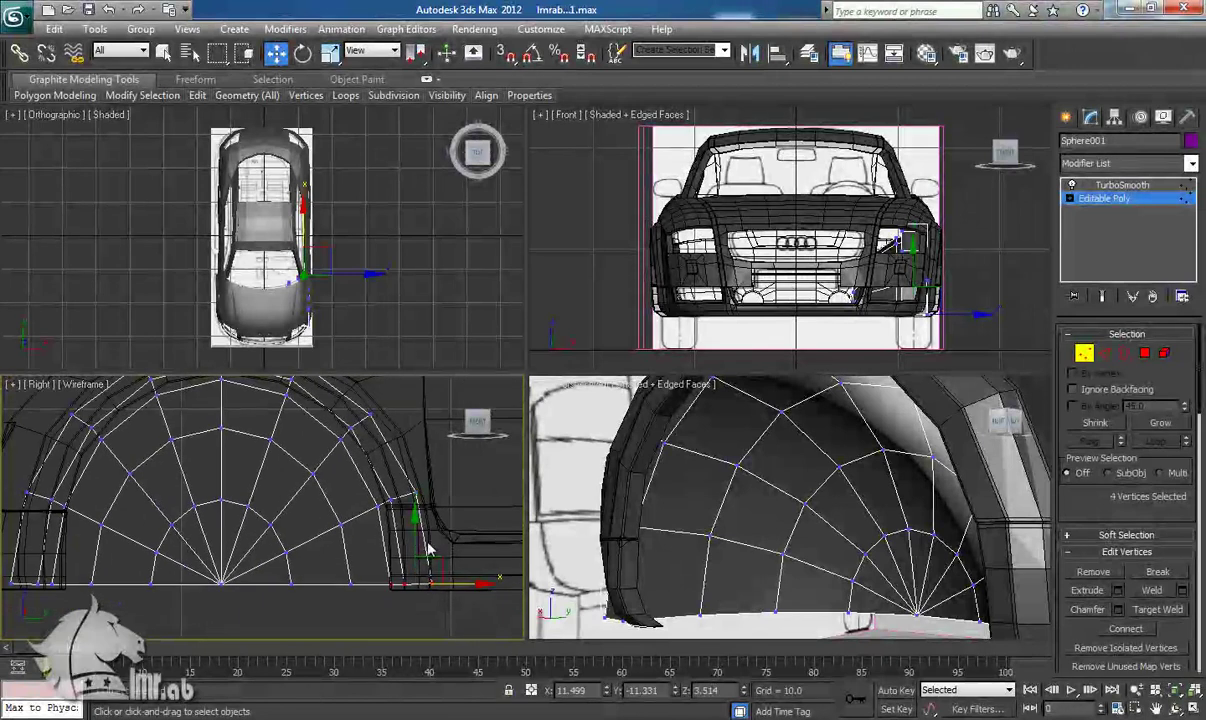
drag(419, 537, 419, 539)
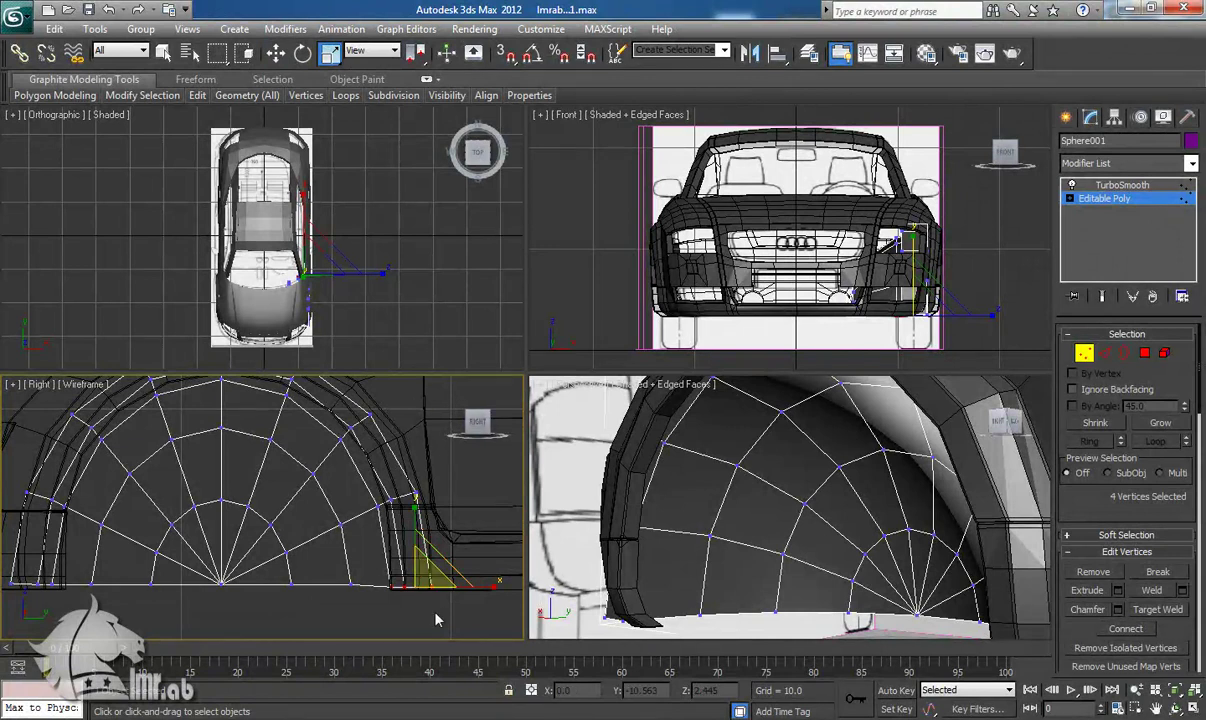
Step: Select the four bottom vertices at the liner's front end in the side view, lower them slightly and scale them vertically into line
middle_drag(221, 583, 294, 571)
drag(83, 563, 143, 595)
middle_drag(142, 594, 201, 584)
key(w)
drag(163, 513, 163, 517)
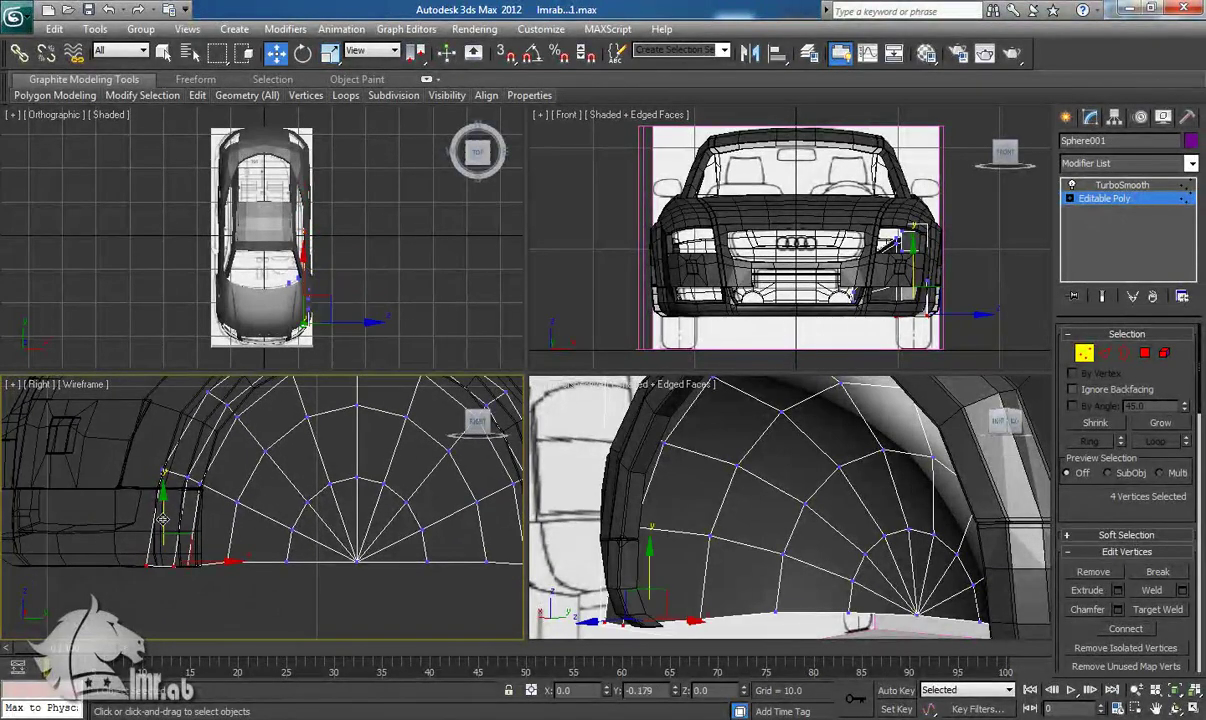
key(r)
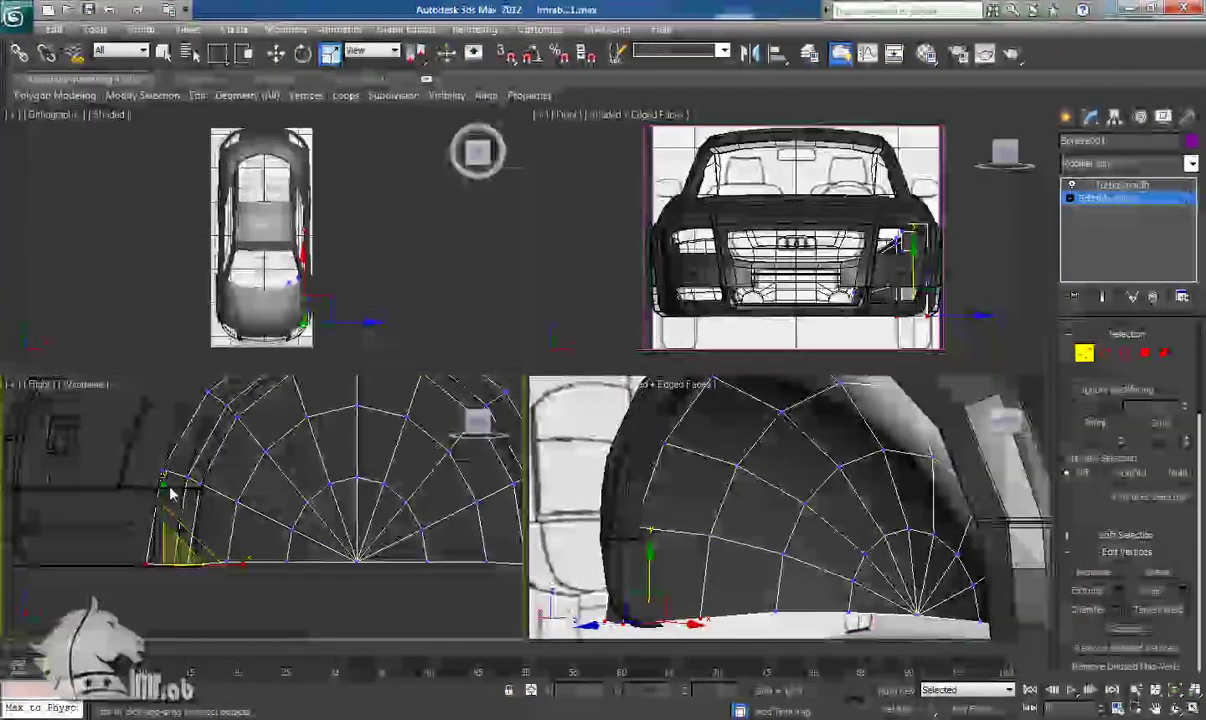
drag(163, 487, 180, 47)
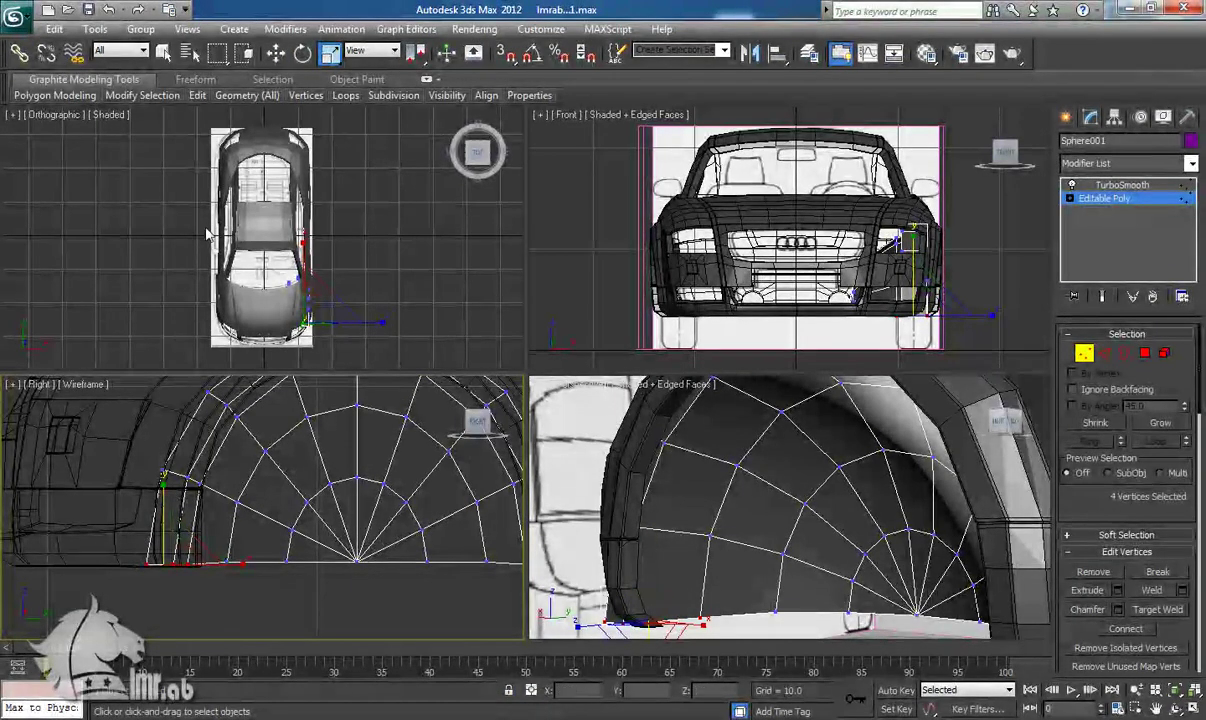
Step: Shift the four bottom vertices at the liner's rear end about 0.2 units horizontally toward the wheel centre in the side view
middle_drag(282, 486, 153, 478)
middle_drag(283, 519, 313, 550)
key(w)
drag(430, 604, 493, 557)
middle_drag(463, 576, 443, 574)
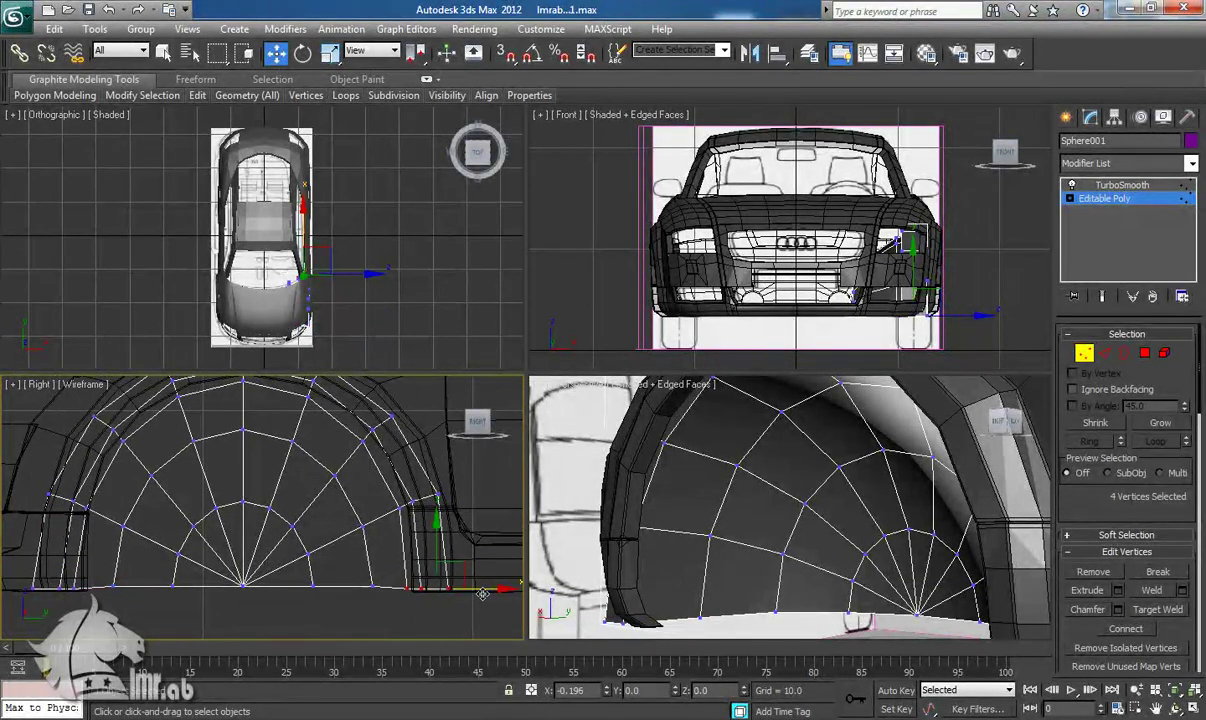
Step: Nudge the bottom vertices at the liner's front end closer to the wheel arch's lower edge
drag(104, 590, 138, 599)
scroll(740, 233, up, 2)
middle_drag(740, 233, 690, 173)
scroll(703, 228, up, 3)
middle_drag(820, 280, 699, 221)
scroll(718, 242, up, 2)
alt+middle_drag(785, 572, 722, 515)
scroll(686, 588, up, 4)
middle_drag(612, 557, 655, 546)
mouse_move(680, 574)
mouse_down()
mouse_move(704, 576)
mouse_move(690, 577)
mouse_up()
Step: Show the liner's smoothed result outside vertex editing and turn TurboSmooth back on for the front wheel arch body part
click(1104, 298)
click(625, 478)
click(1084, 354)
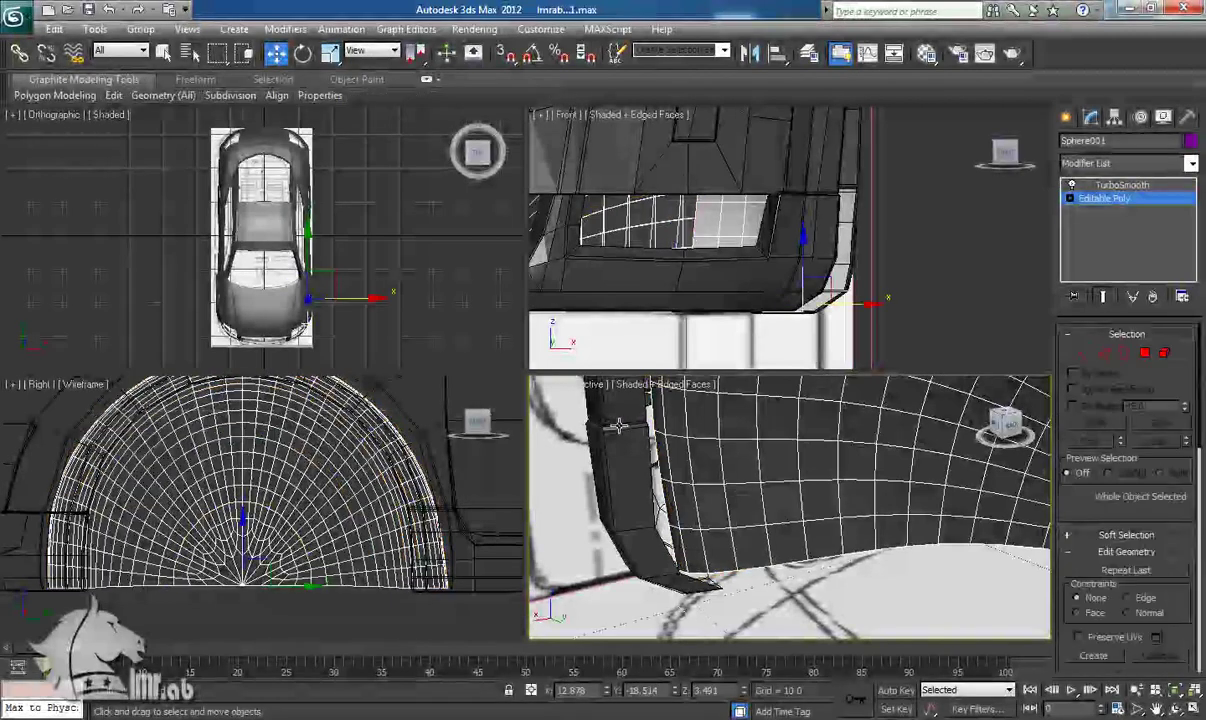
click(619, 426)
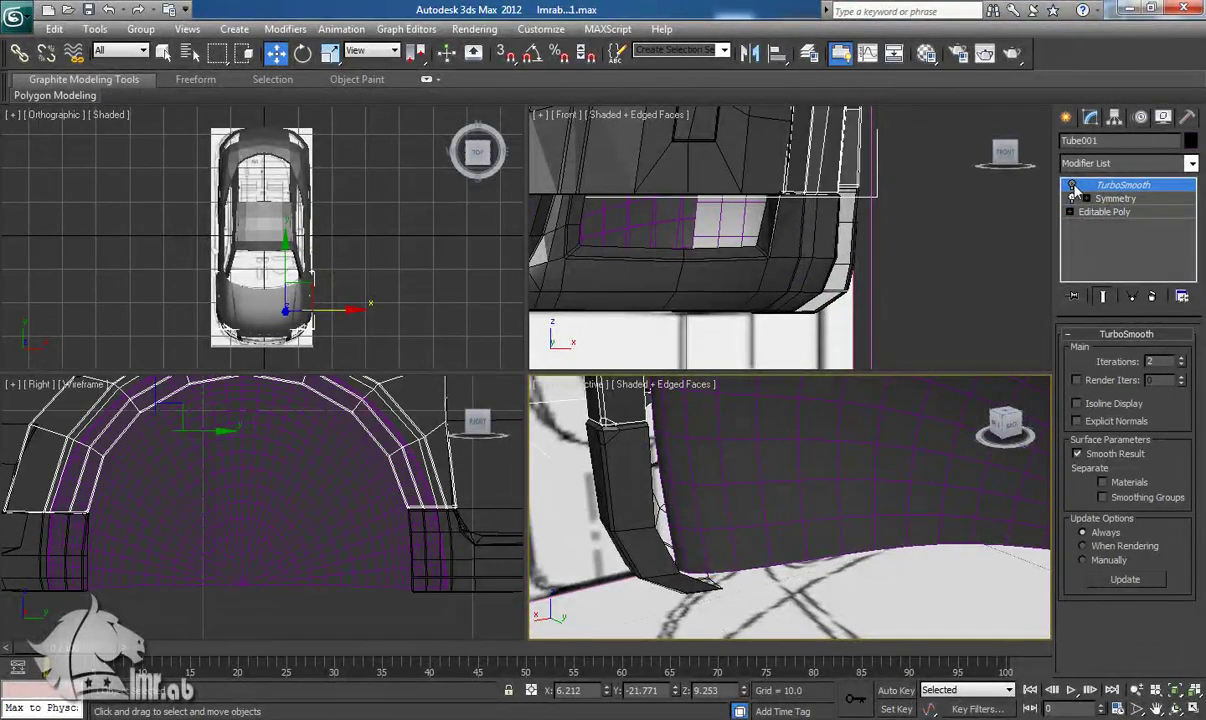
click(817, 473)
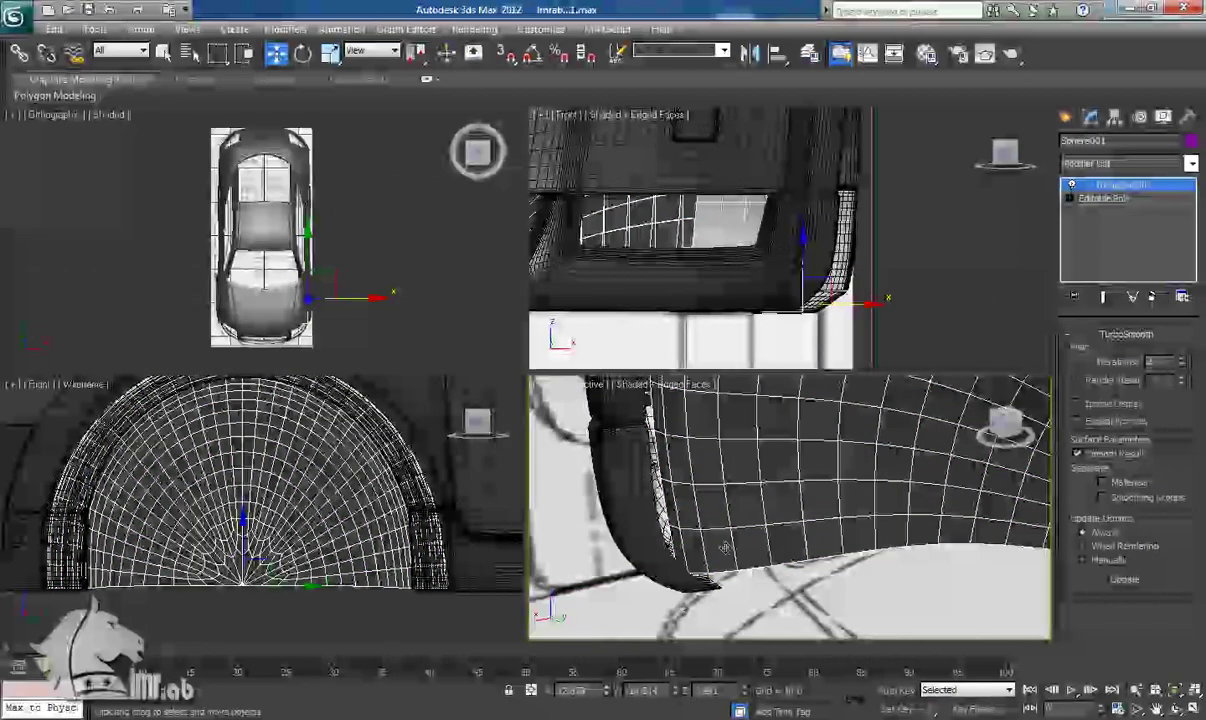
scroll(709, 487, down, 4)
middle_drag(709, 487, 772, 508)
Step: Return to the liner's Editable Poly vertex level and select the vertices at the top of its outer edge in the side view
click(1110, 198)
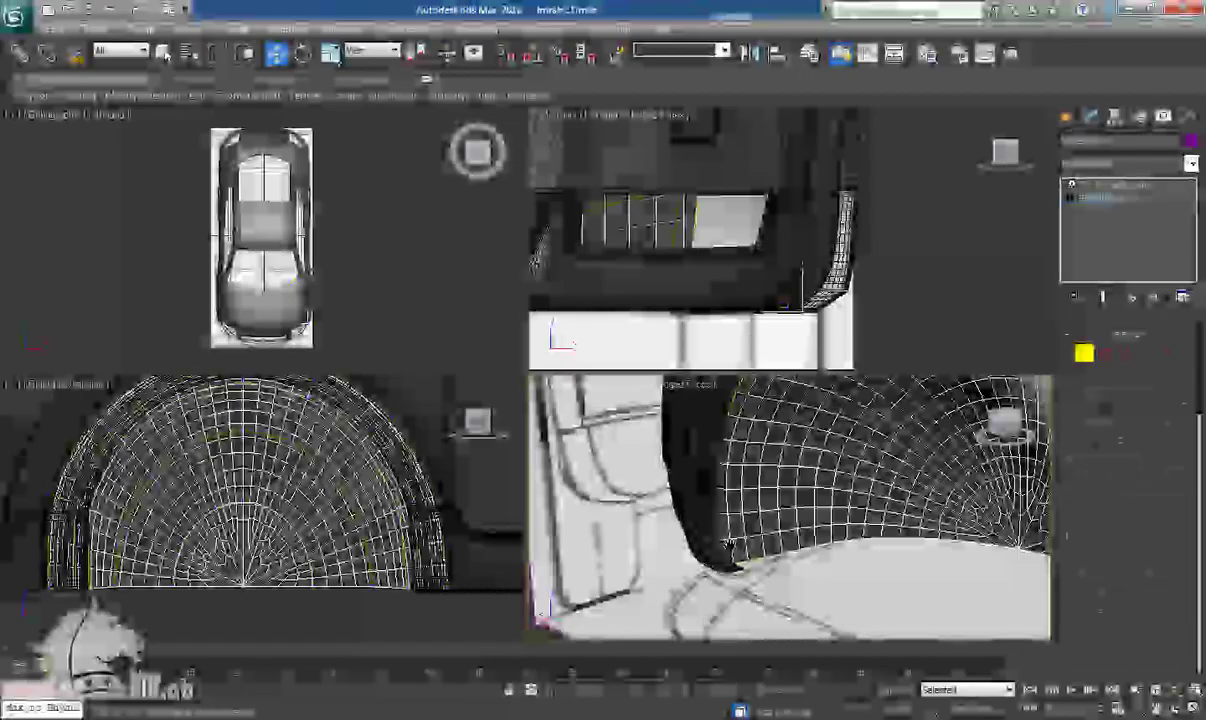
alt+middle_drag(729, 550, 799, 447)
scroll(797, 509, up, 3)
middle_drag(345, 460, 406, 572)
scroll(358, 530, up, 2)
scroll(406, 572, up, 2)
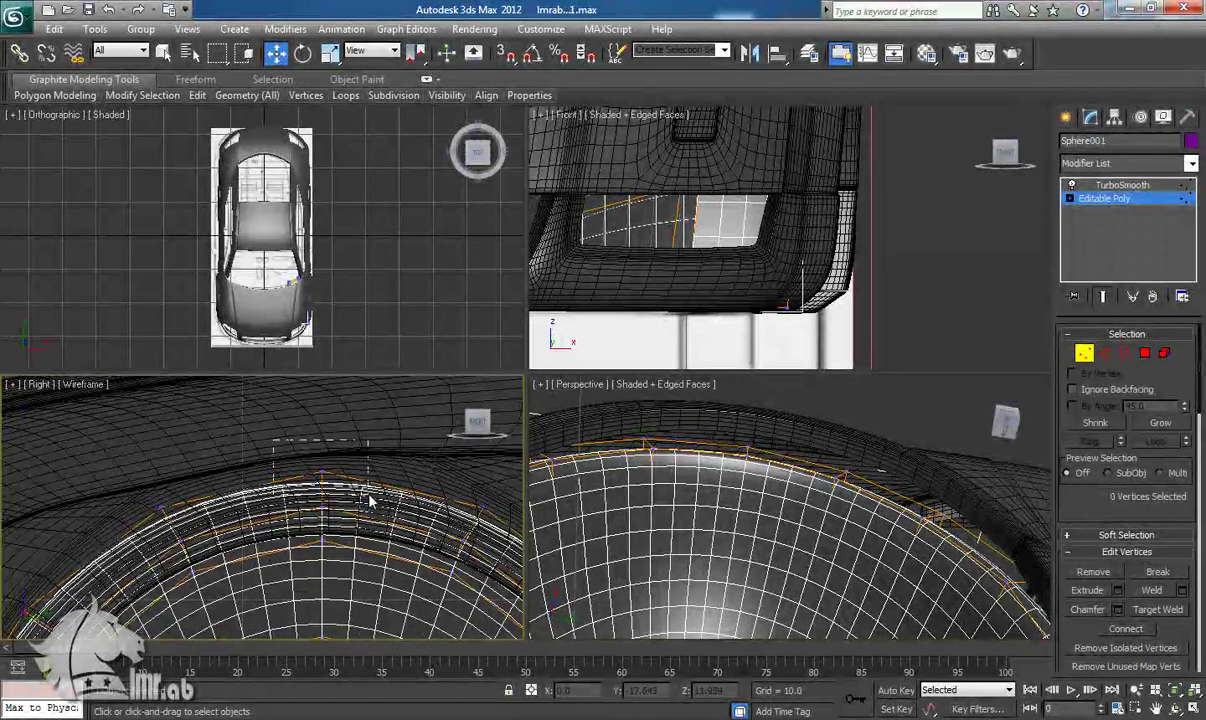
middle_drag(354, 501, 350, 501)
Step: Try to move the selected top vertices of the liner in a wireframe perspective view
mouse_move(770, 579)
alt+middle_down()
mouse_move(764, 619)
mouse_move(820, 641)
mouse_move(783, 627)
mouse_move(755, 560)
mouse_move(780, 588)
alt+middle_up()
key(F3)
scroll(759, 584, up, 5)
scroll(755, 560, down, 3)
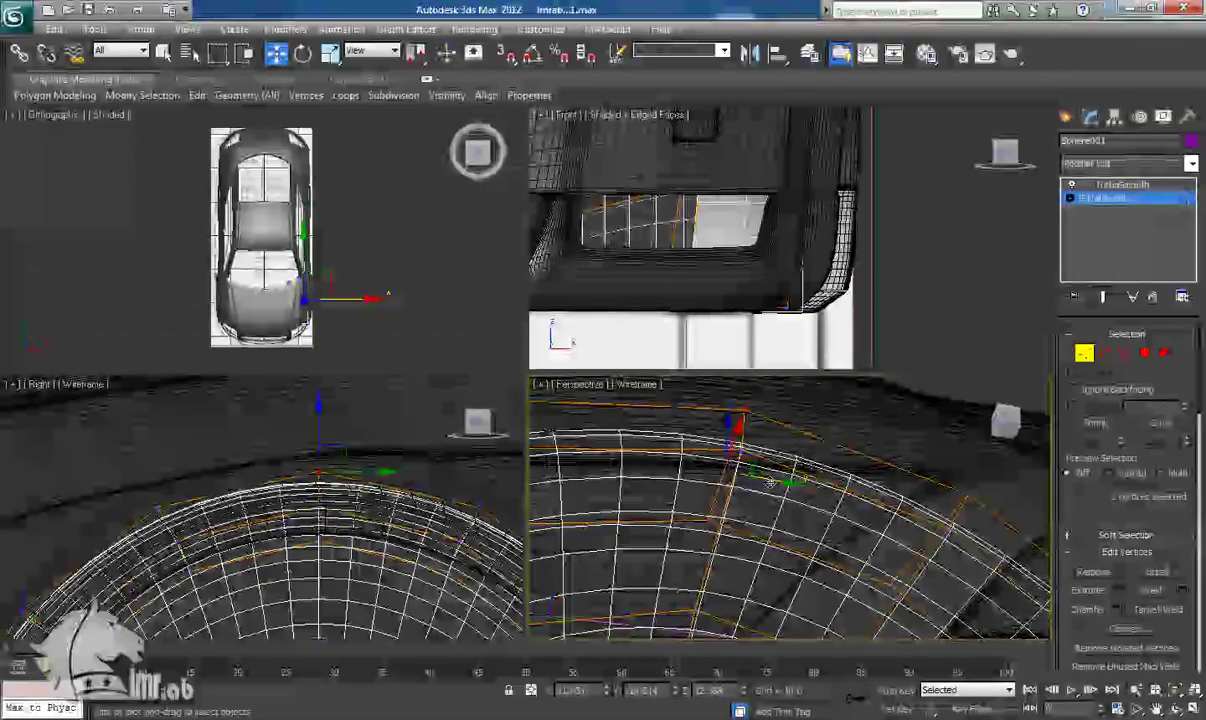
drag(781, 481, 804, 488)
key(ctrl+z)
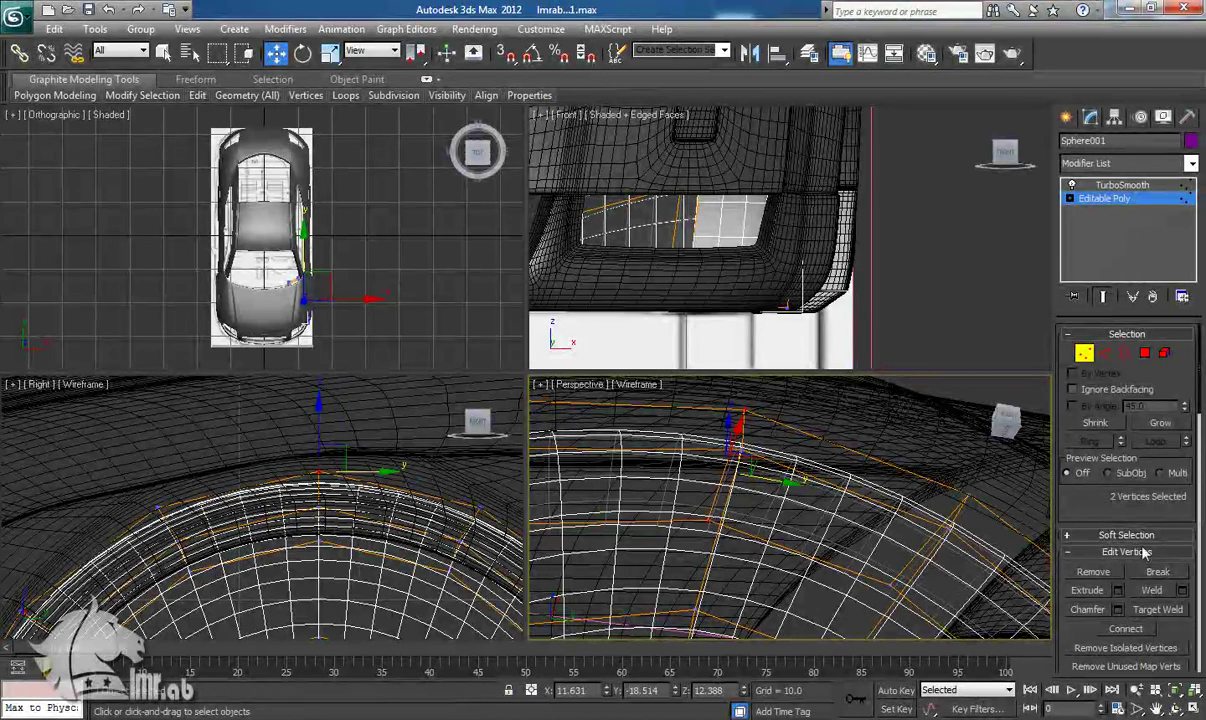
Step: Enable soft selection for the vertices at the top of the liner and set its falloff to 3.0
click(1124, 536)
click(1074, 351)
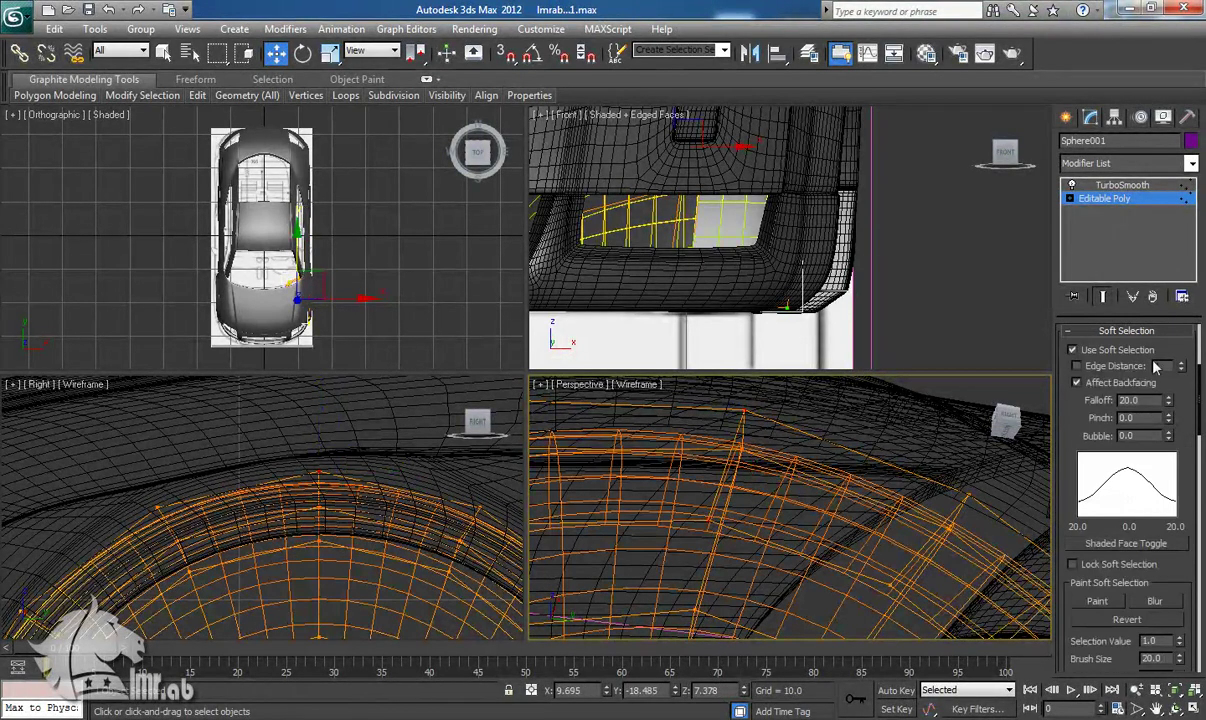
scroll(396, 562, down, 2)
mouse_move(393, 562)
middle_down()
mouse_move(352, 532)
mouse_move(351, 495)
middle_up()
drag(1170, 402, 1172, 469)
middle_drag(450, 540, 456, 538)
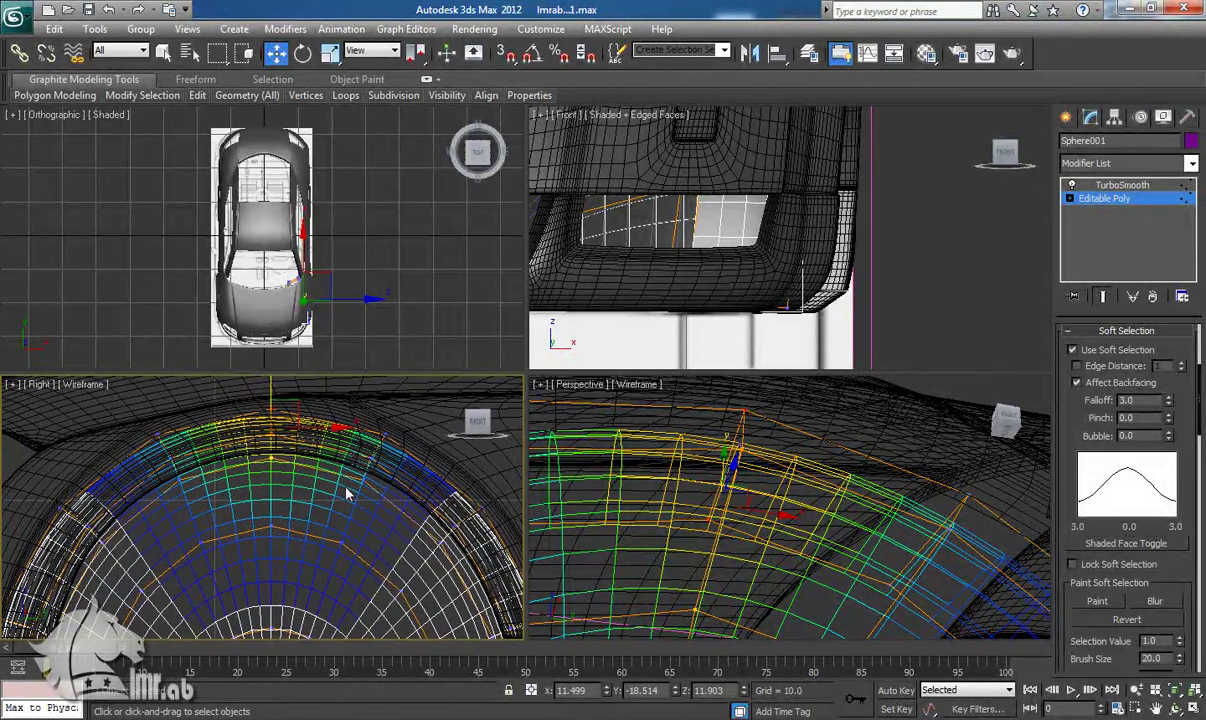
Step: Try to raise the soft-selected vertices at the top of the liner in the side view
scroll(304, 424, up, 3)
middle_drag(300, 426, 318, 617)
scroll(310, 525, up, 3)
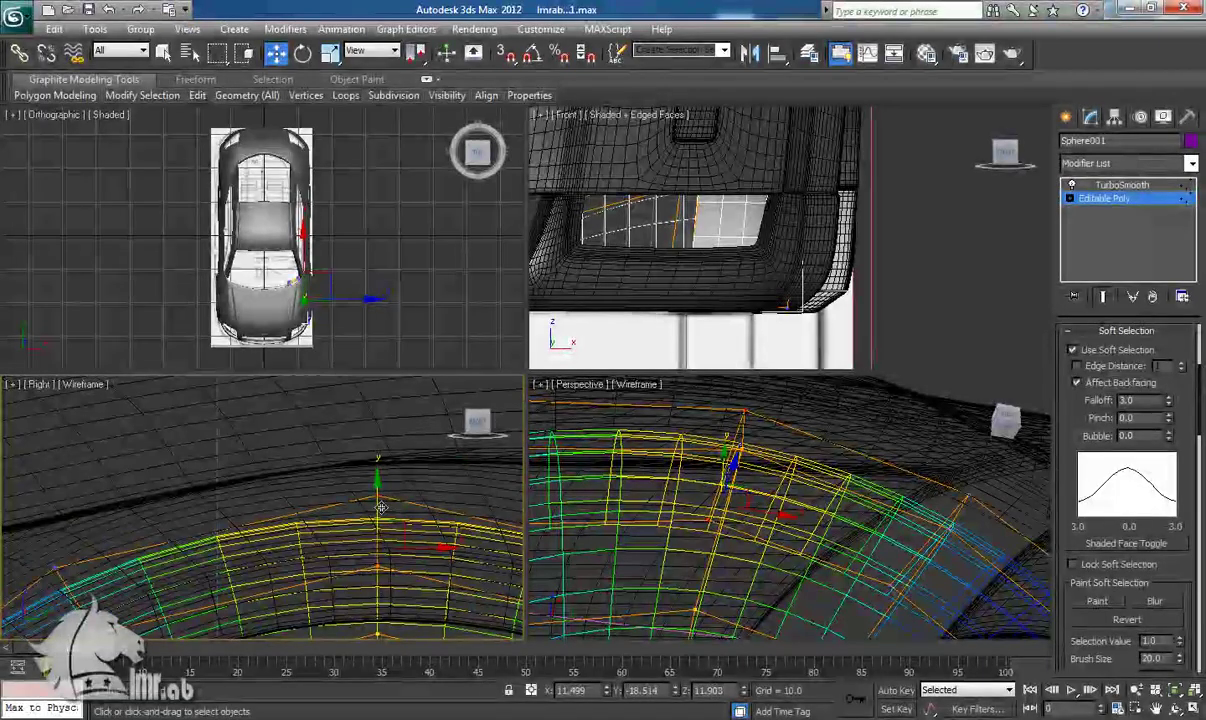
scroll(367, 567, down, 2)
middle_drag(357, 528, 343, 522)
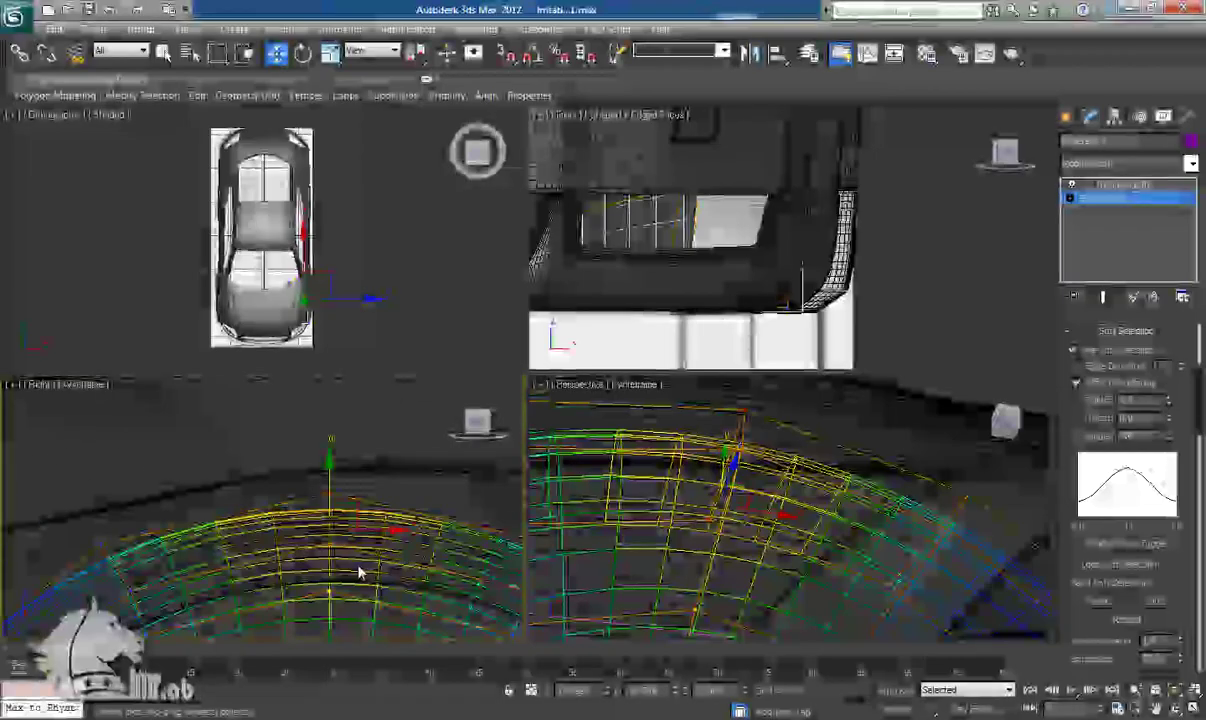
middle_drag(360, 570, 327, 508)
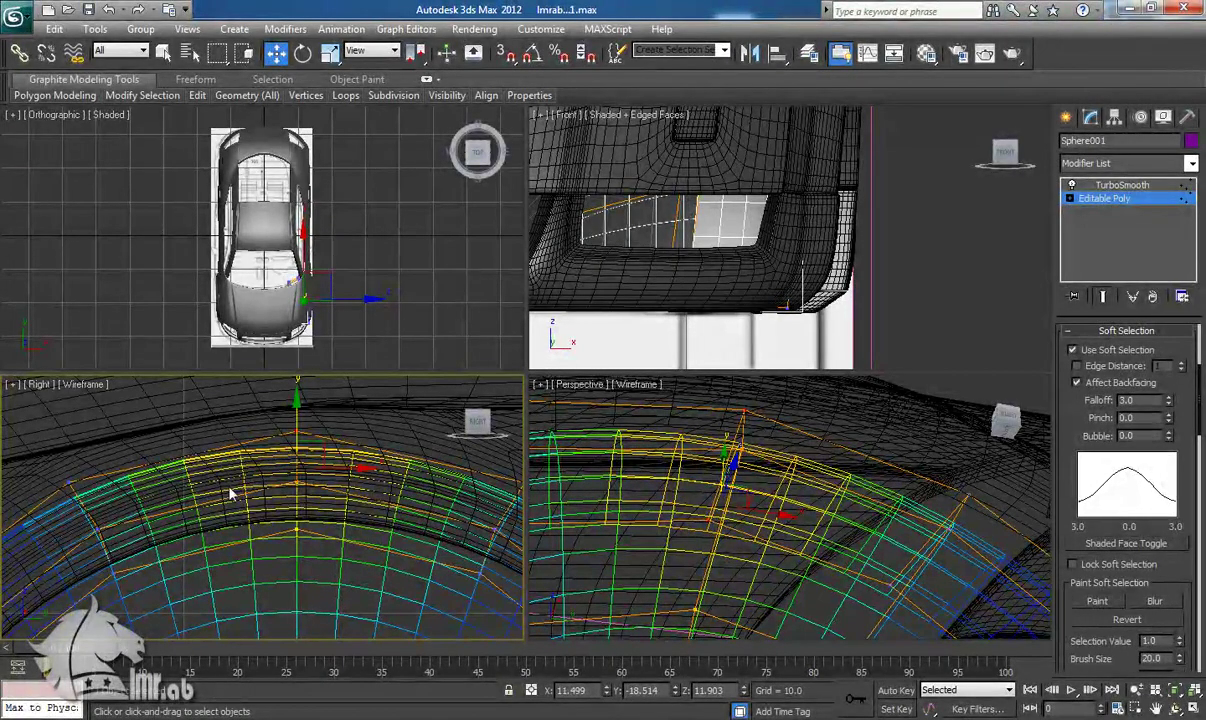
scroll(222, 520, up, 4)
scroll(222, 537, down, 4)
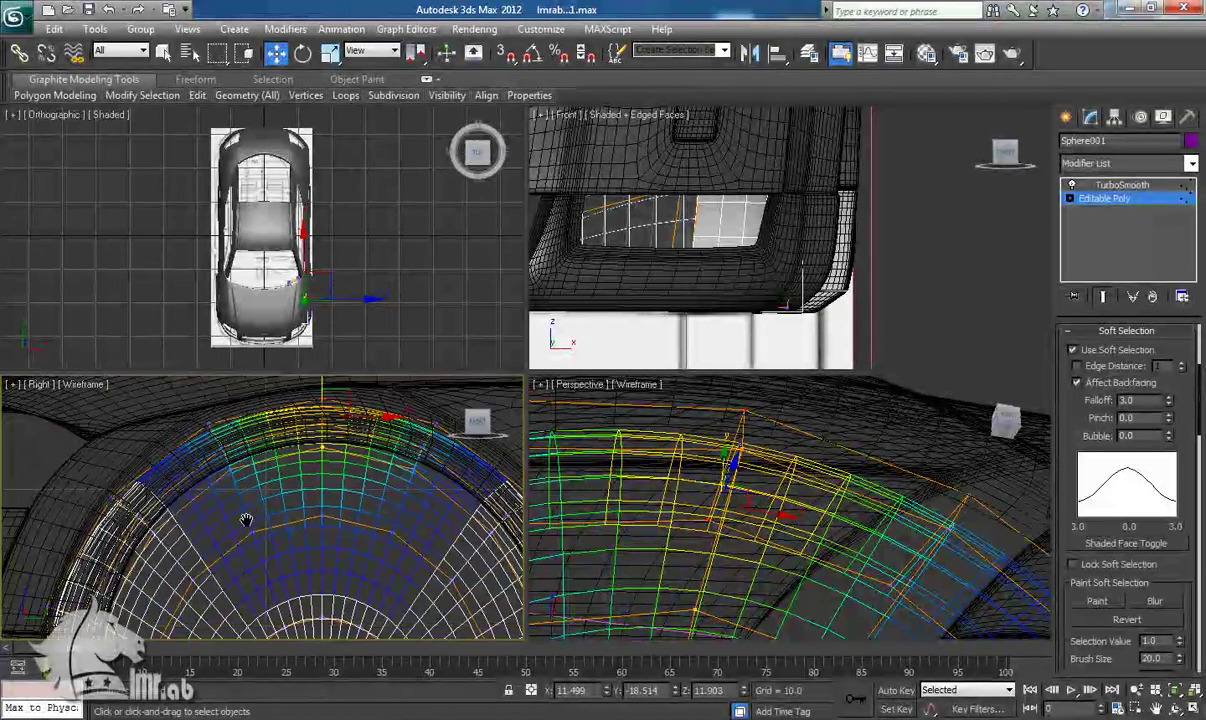
drag(312, 393, 312, 331)
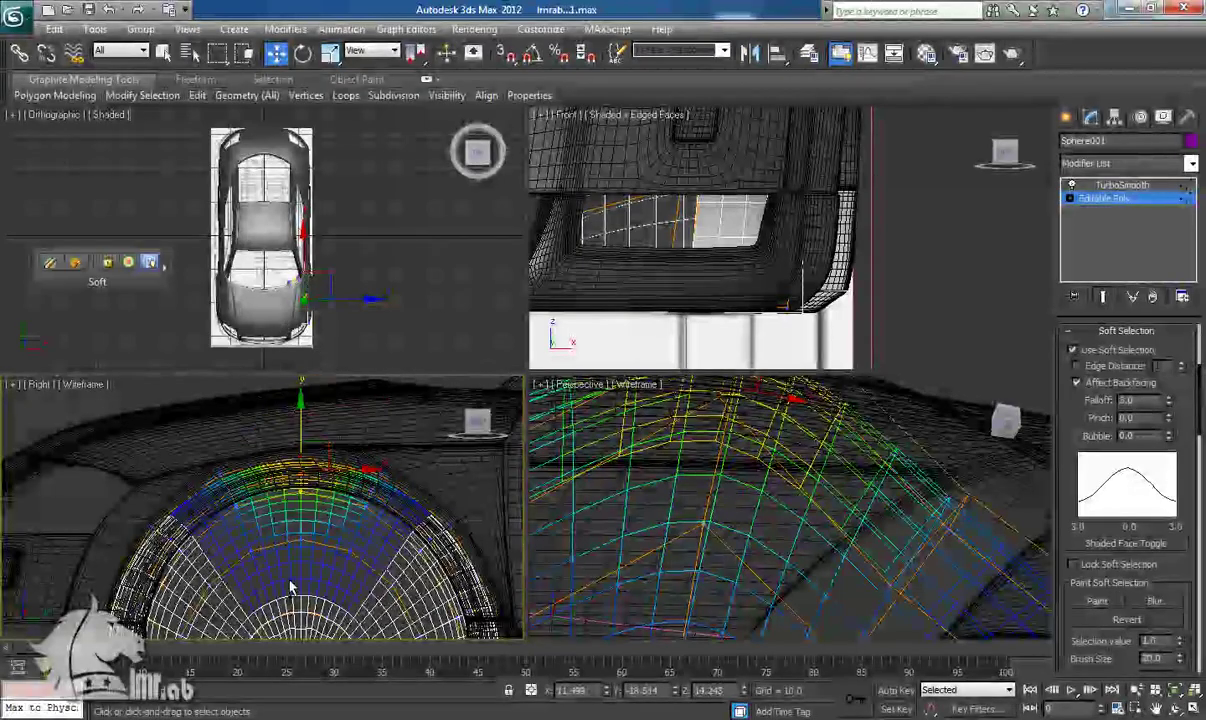
key(ctrl+z)
Step: Lower the soft-selected top vertices of the liner by about 1 unit in the side view
scroll(285, 563, up, 2)
middle_drag(285, 508, 285, 568)
scroll(300, 571, up, 3)
scroll(330, 553, up, 2)
middle_drag(323, 514, 276, 499)
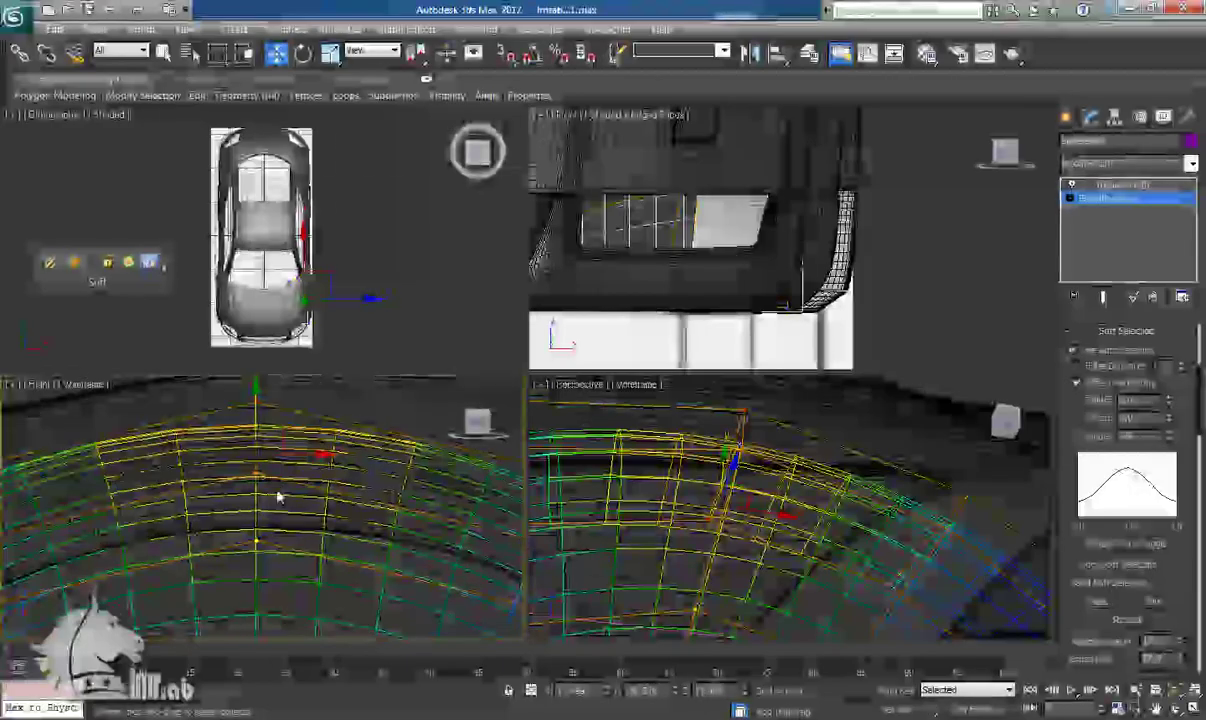
click(251, 410)
key(ctrl+z)
drag(261, 403, 273, 506)
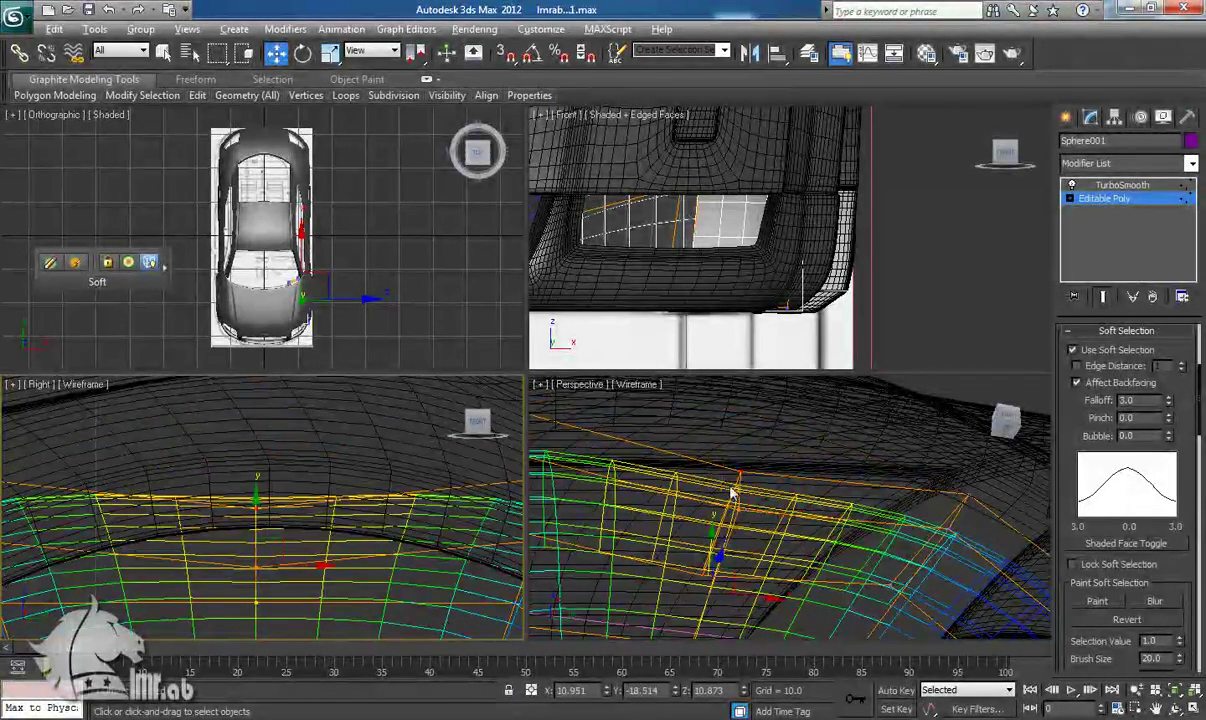
Step: Show the perspective view shaded and shift the liner's top vertices outward along X by about 1.6 units
middle_drag(731, 491, 740, 514)
key(F3)
middle_drag(786, 556, 790, 527)
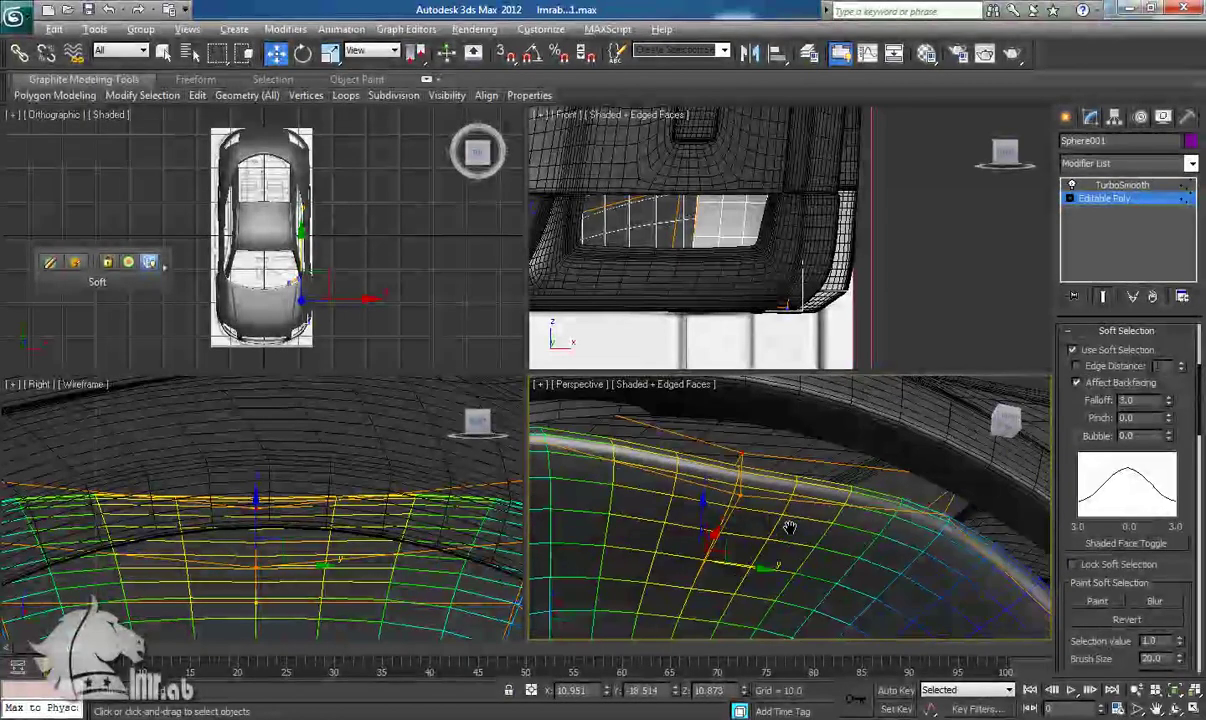
alt+middle_drag(715, 532, 751, 556)
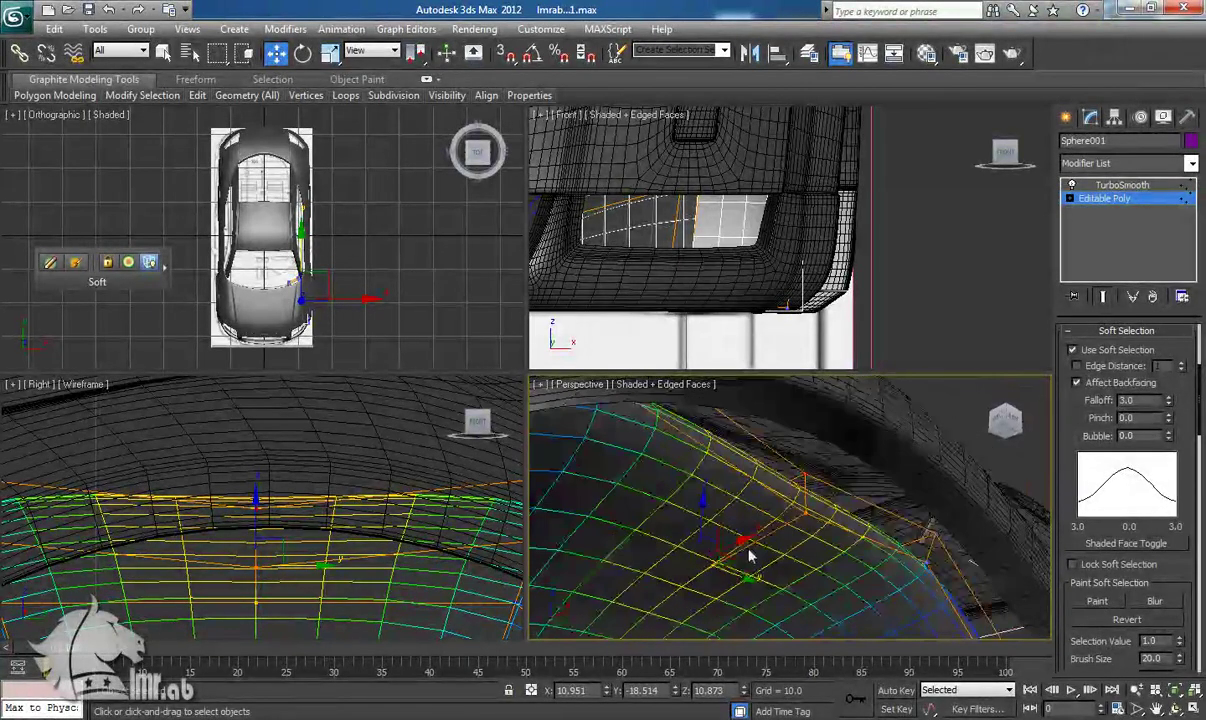
drag(748, 537, 831, 502)
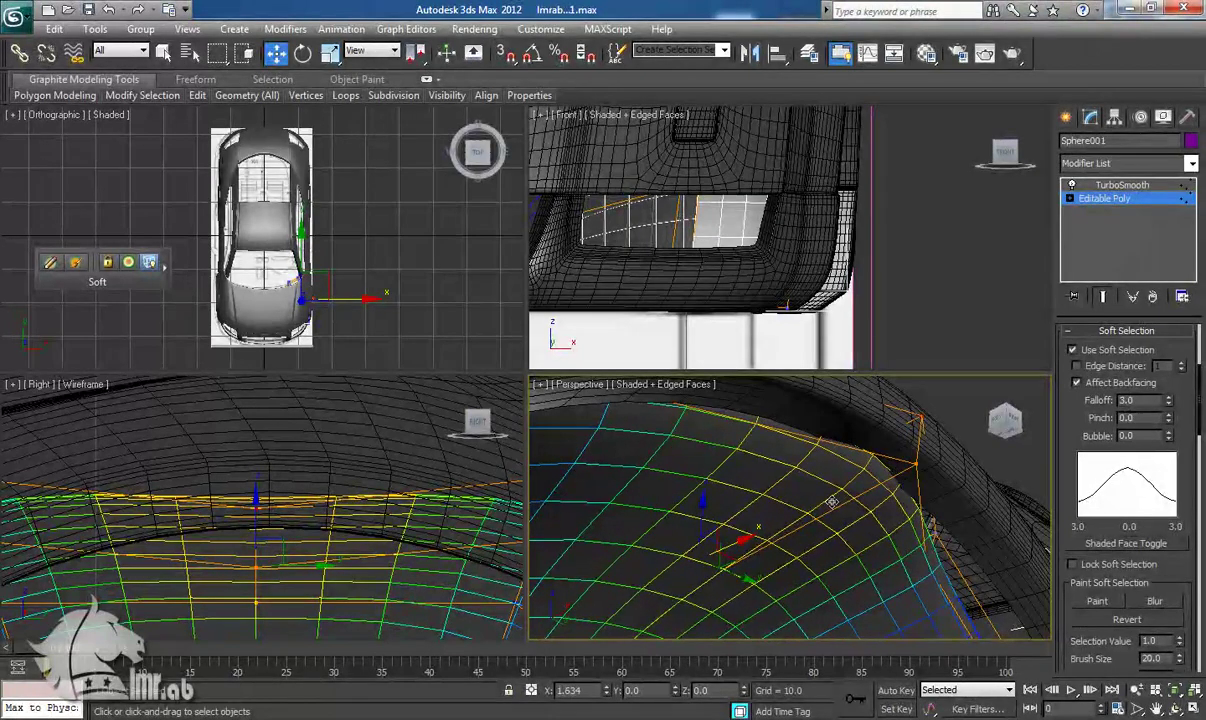
alt+middle_drag(835, 514, 715, 425)
Step: Select the vertices on the upper front part of the liner's arch in the side view
middle_drag(331, 540, 420, 520)
scroll(420, 520, down, 4)
drag(180, 439, 259, 482)
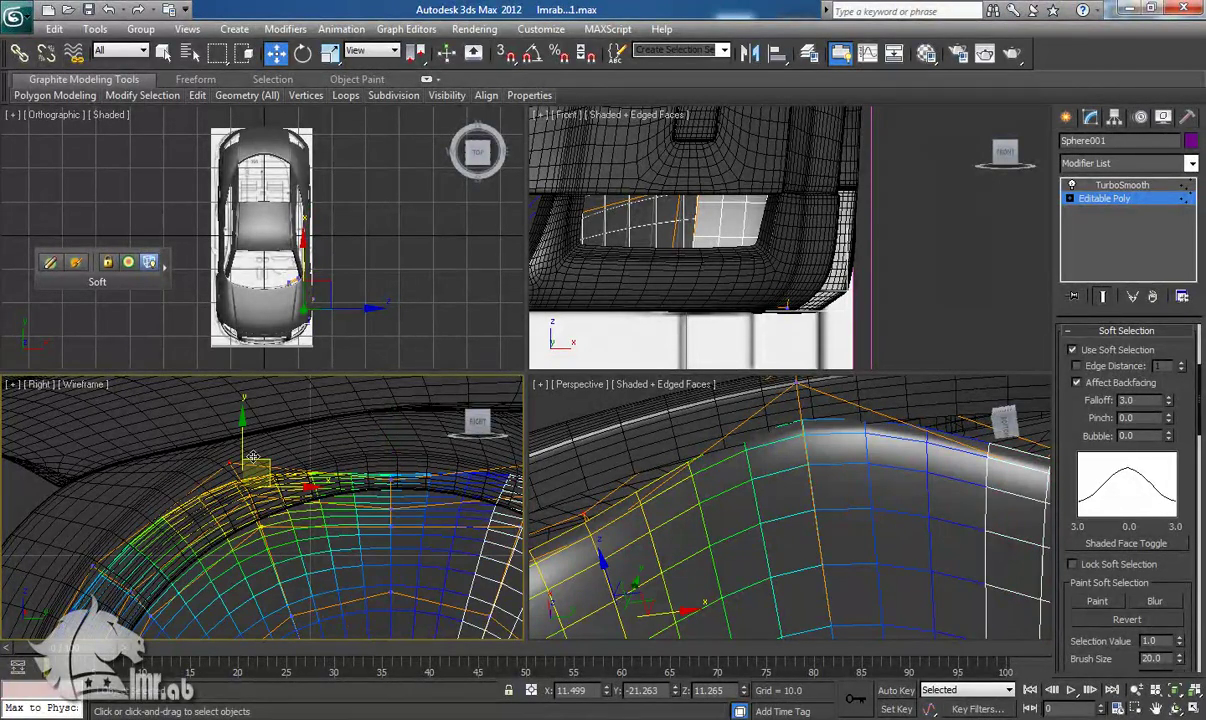
Step: Try to move the liner's upper front vertices in the Local coordinate system, and switch back to the View system
click(372, 51)
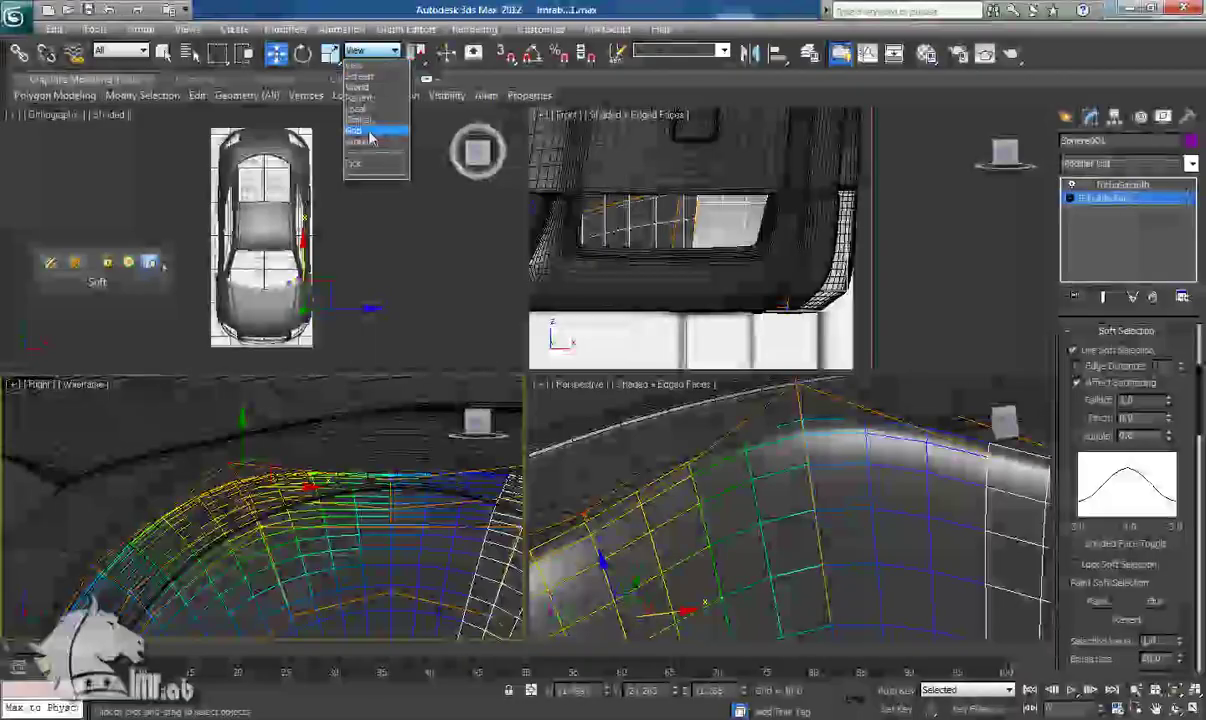
click(375, 109)
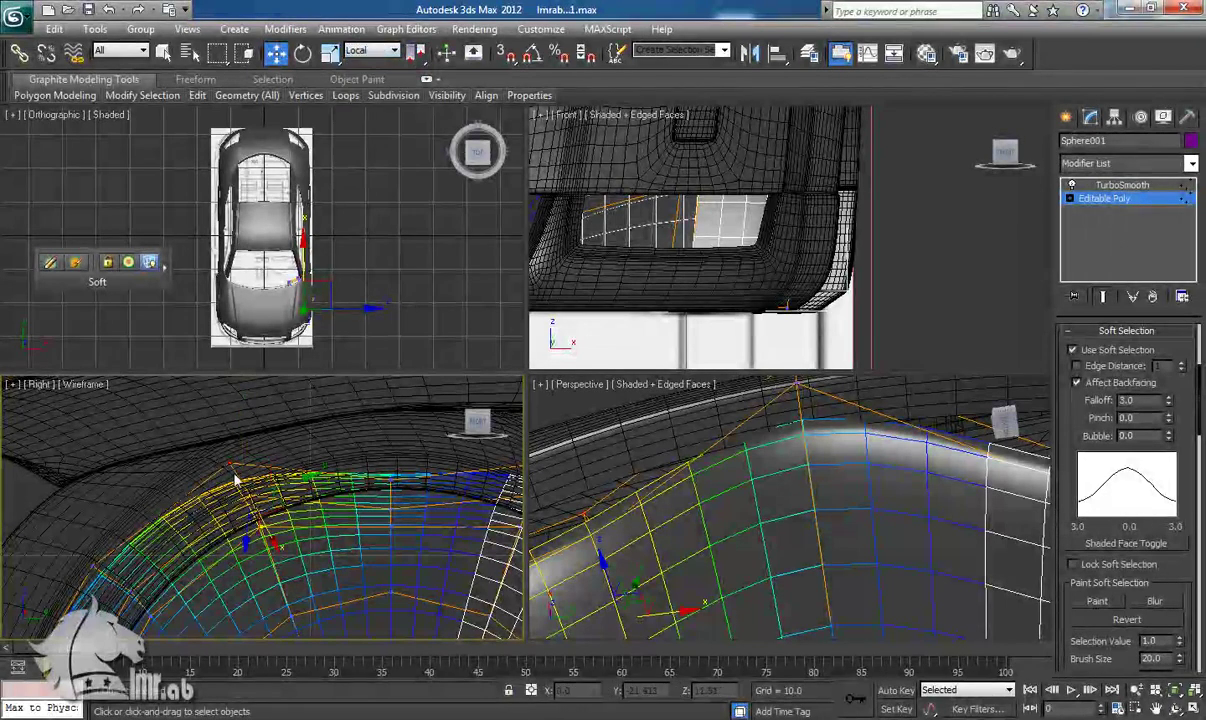
drag(272, 543, 292, 571)
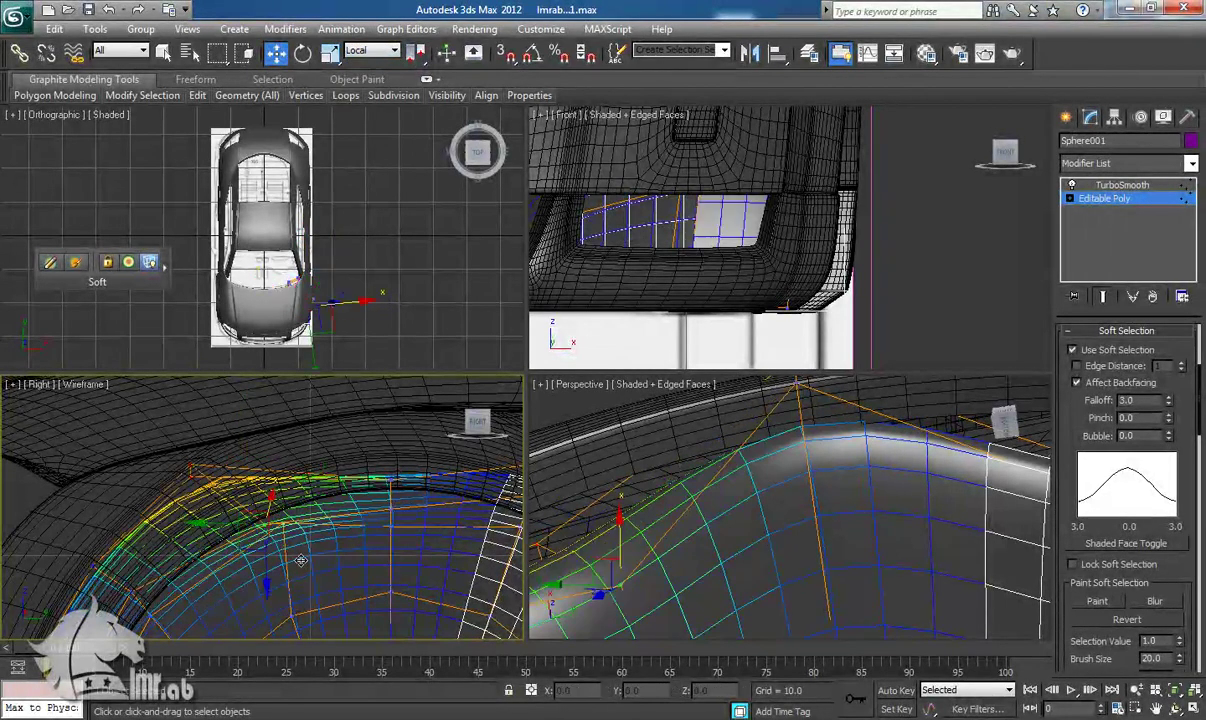
key(ctrl+z)
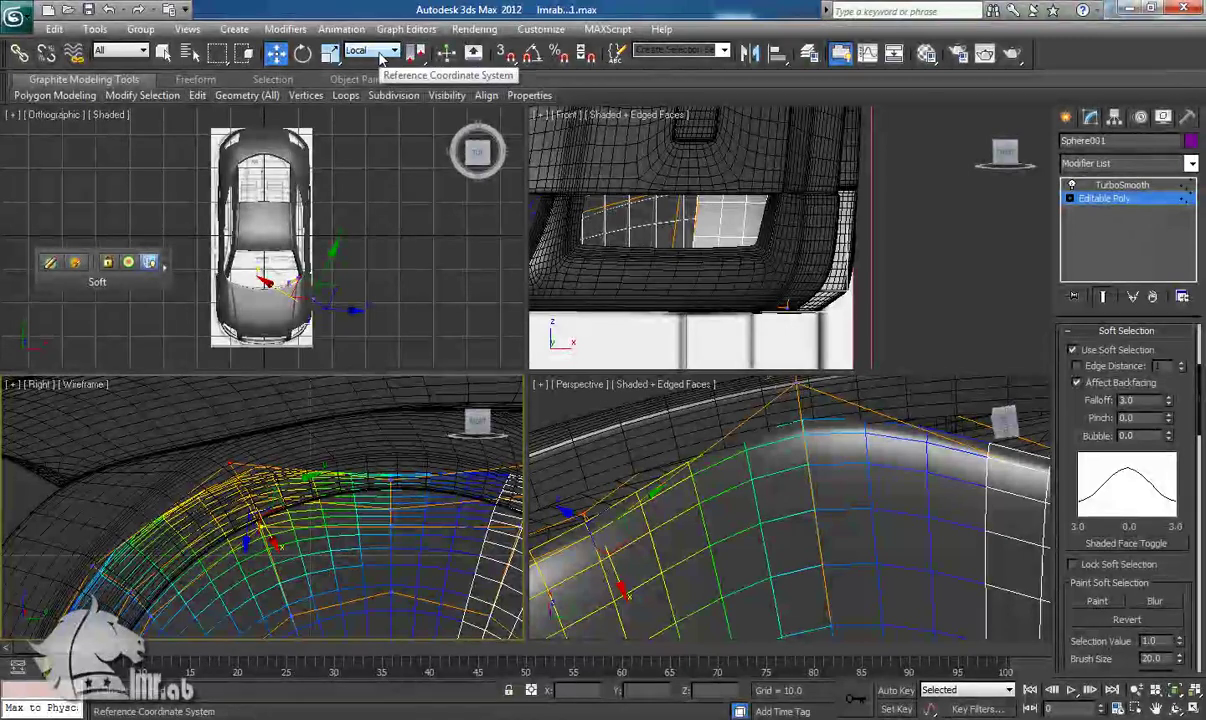
click(381, 57)
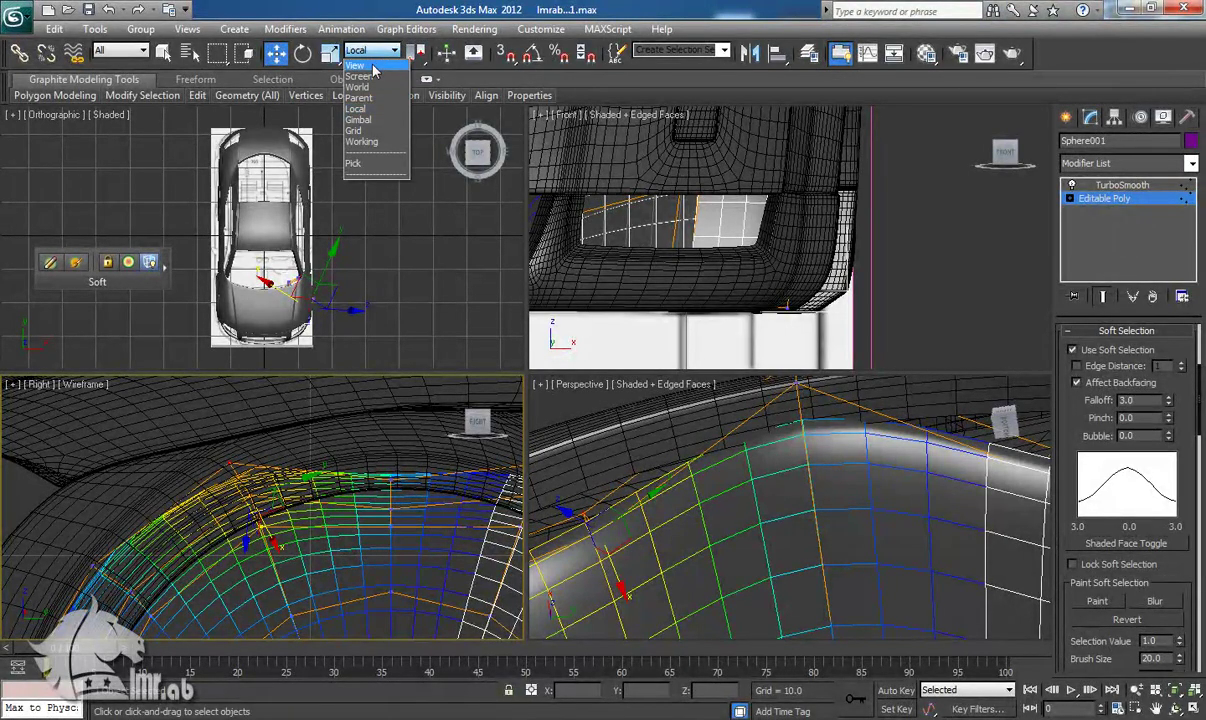
click(372, 66)
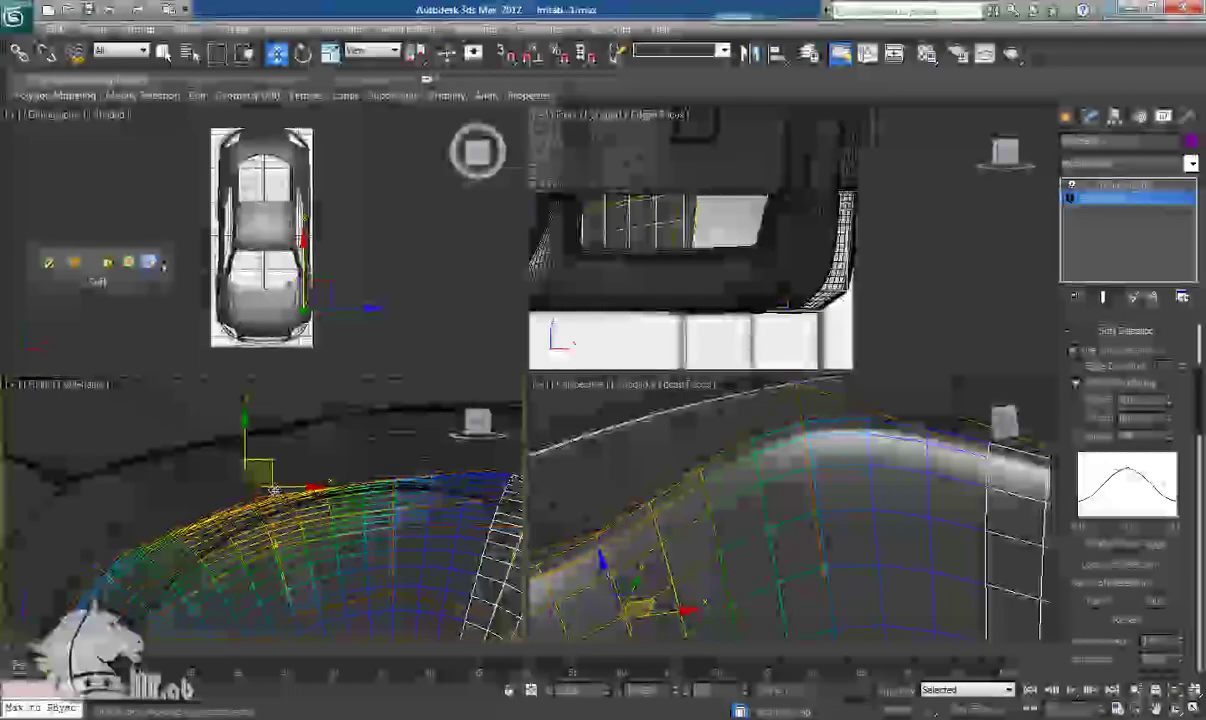
Step: Lower the liner's upper front vertices and shift them outward about 1.2 units, and pull the next group down toward the wheel centre
drag(274, 490, 285, 504)
alt+middle_drag(635, 511, 651, 505)
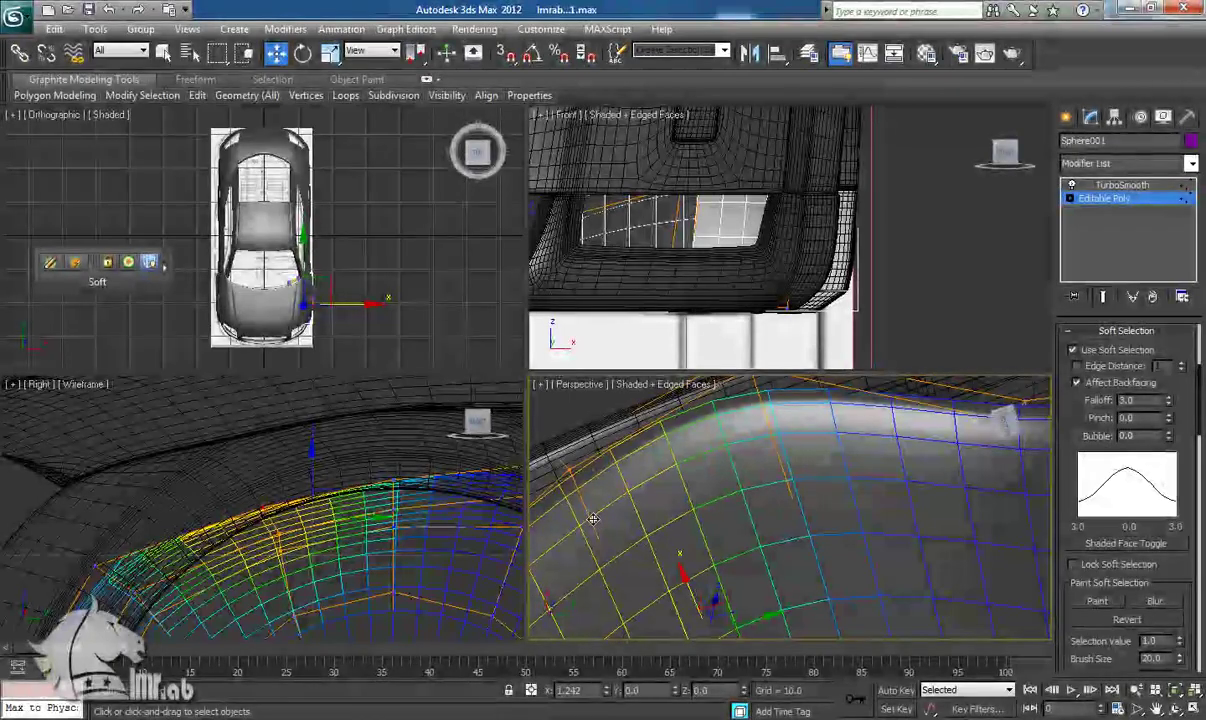
middle_drag(273, 537, 288, 437)
click(215, 487)
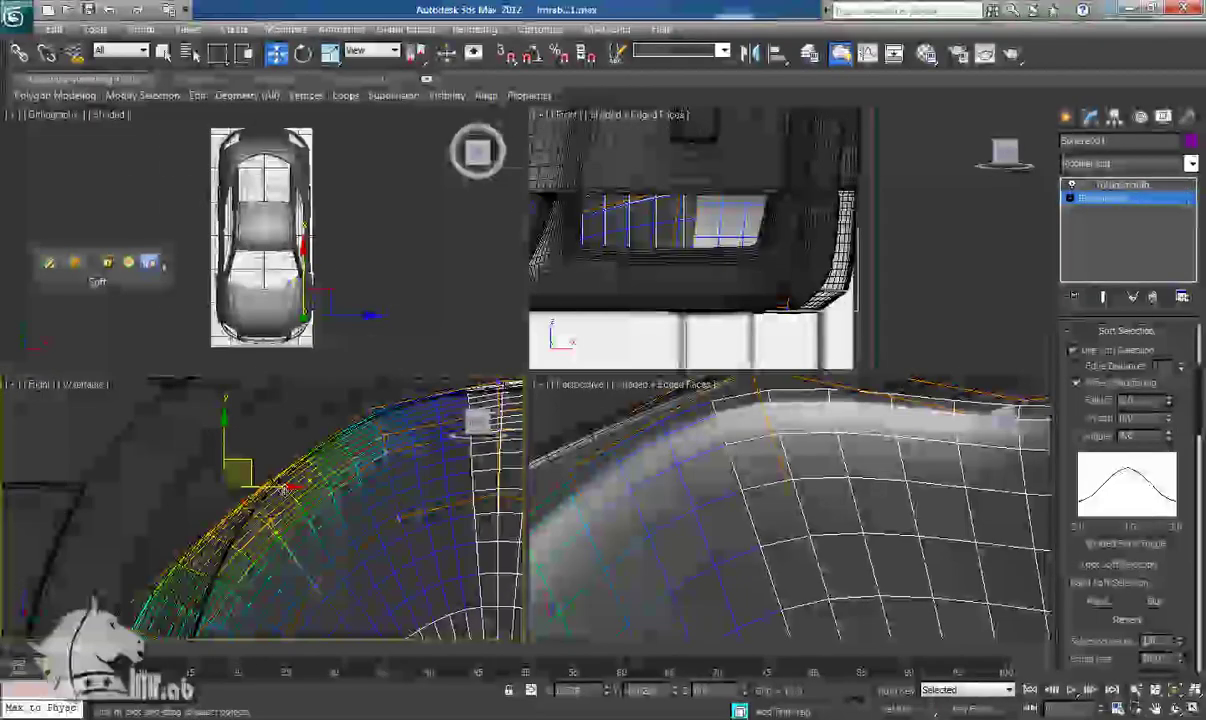
Step: Pull the liner's lower front vertices about 1.3 units and its bottom front vertices about 1.1 units toward the wheel centre
middle_drag(230, 500, 255, 407)
drag(153, 549, 249, 540)
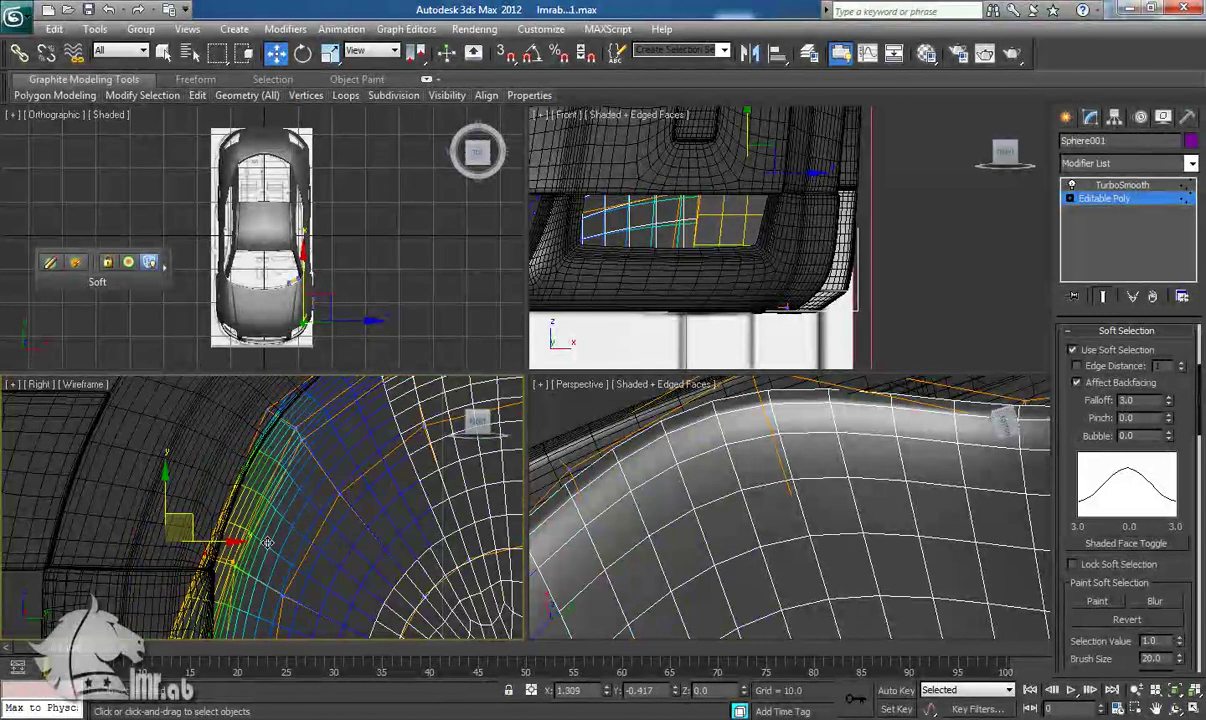
drag(243, 478, 262, 495)
middle_drag(237, 565, 234, 460)
middle_drag(183, 557, 191, 525)
drag(69, 563, 255, 561)
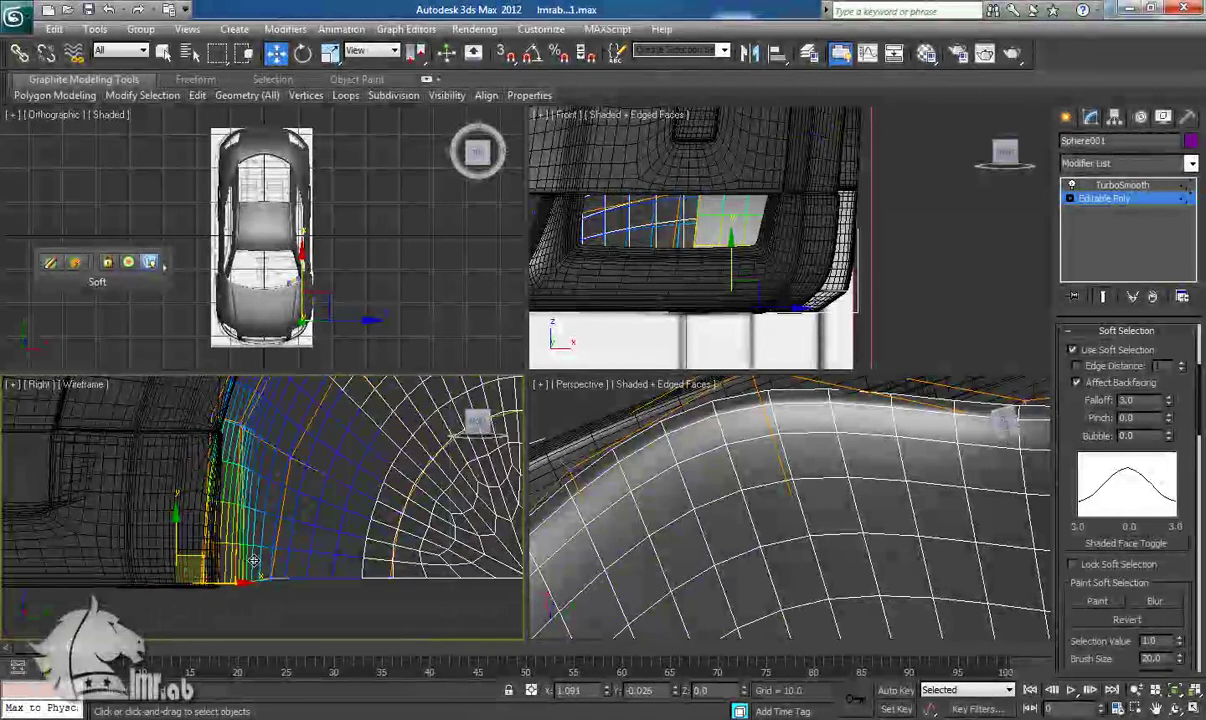
Step: Select the liner's lower rear vertices in the side view and pull the group above them about 0.9 units toward the wheel centre
middle_drag(329, 560, 129, 560)
middle_drag(455, 563, 164, 560)
middle_drag(304, 555, 231, 558)
drag(287, 561, 374, 584)
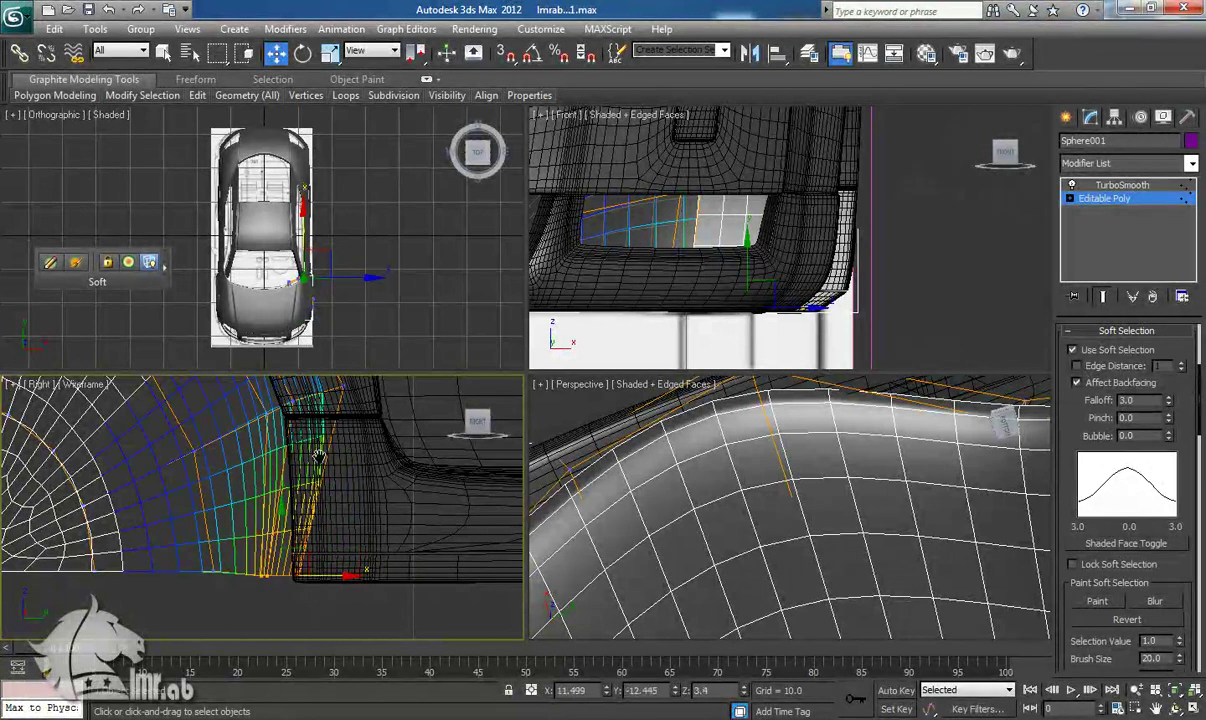
middle_drag(321, 460, 331, 554)
drag(296, 476, 379, 498)
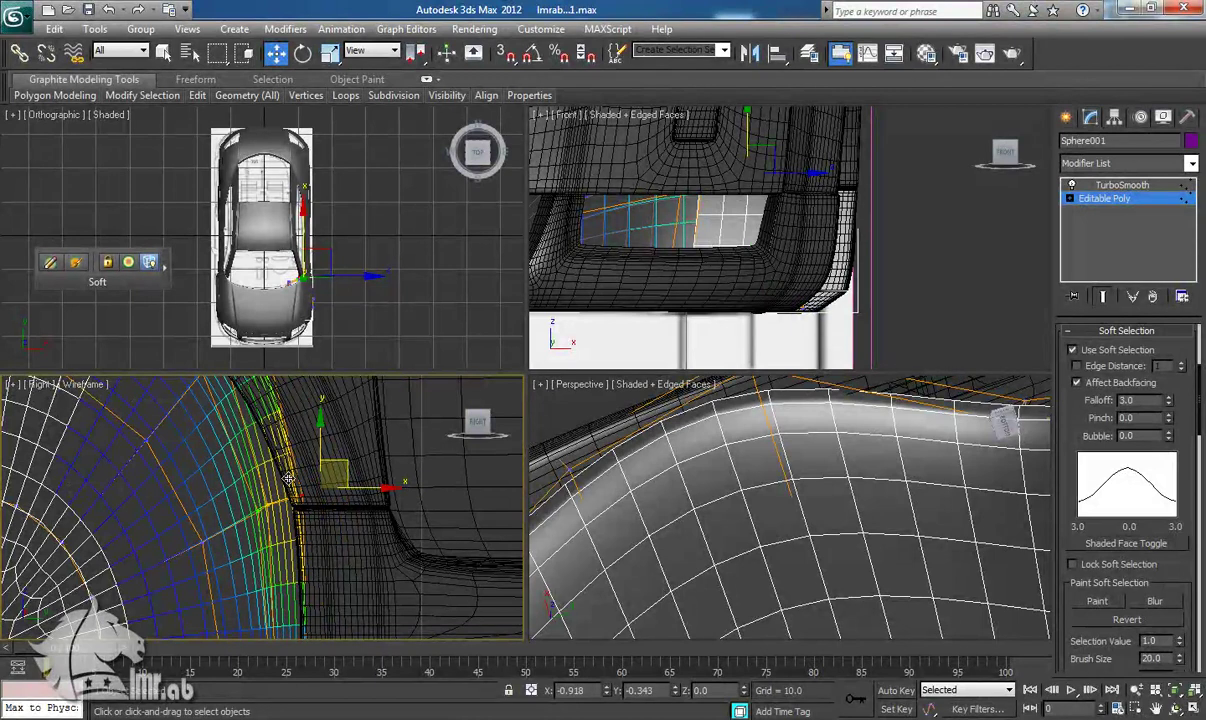
Step: Pull the liner's rear vertices above the sill about 0.7 units forward and 0.4 units down, and shift the upper rear group inward
middle_drag(256, 408, 306, 555)
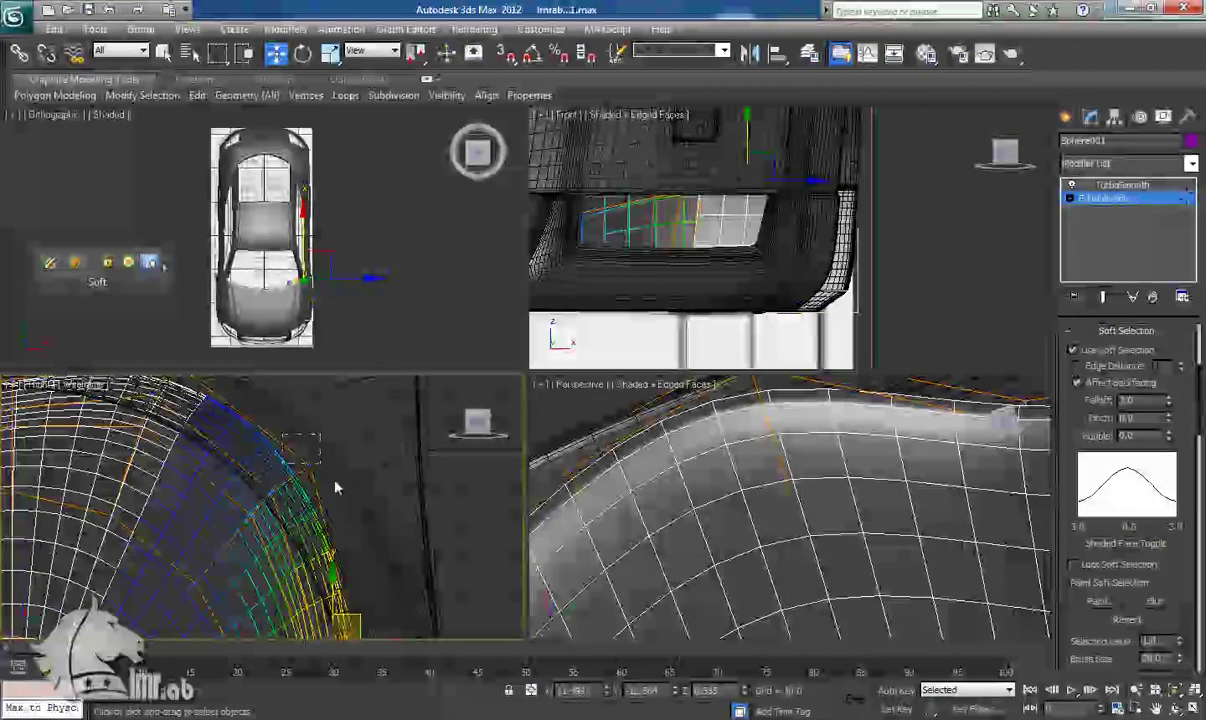
drag(296, 447, 272, 500)
drag(306, 453, 267, 478)
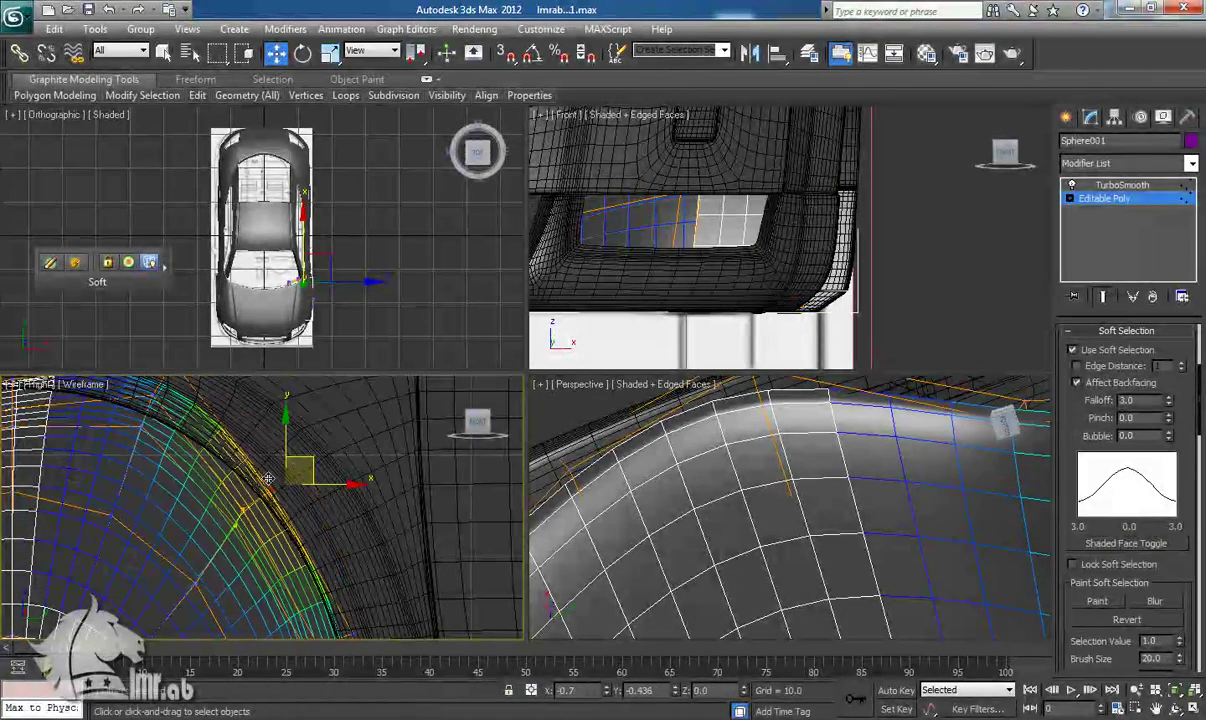
middle_drag(217, 494, 328, 600)
drag(300, 480, 267, 506)
Step: Shift the liner's upper rear vertices about 1.5 units outward toward the fender, and move the next rear group outward to match
middle_drag(781, 514, 762, 538)
scroll(803, 531, down, 5)
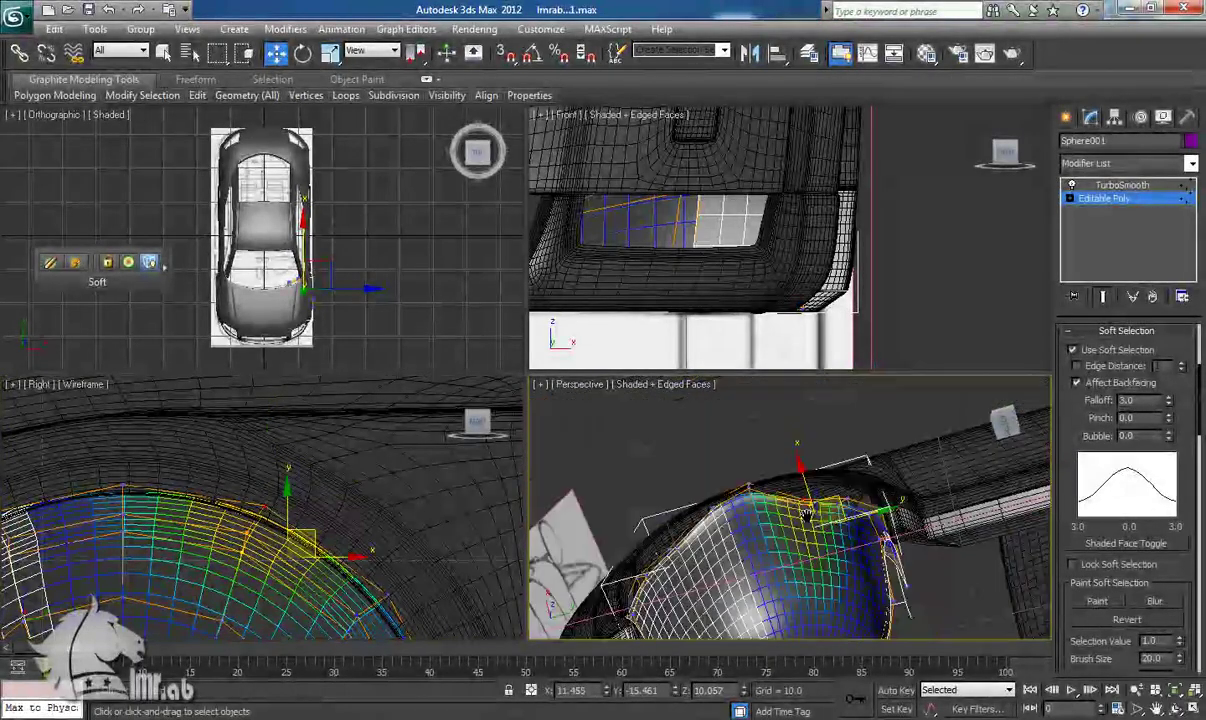
scroll(803, 537, up, 3)
drag(834, 487, 831, 443)
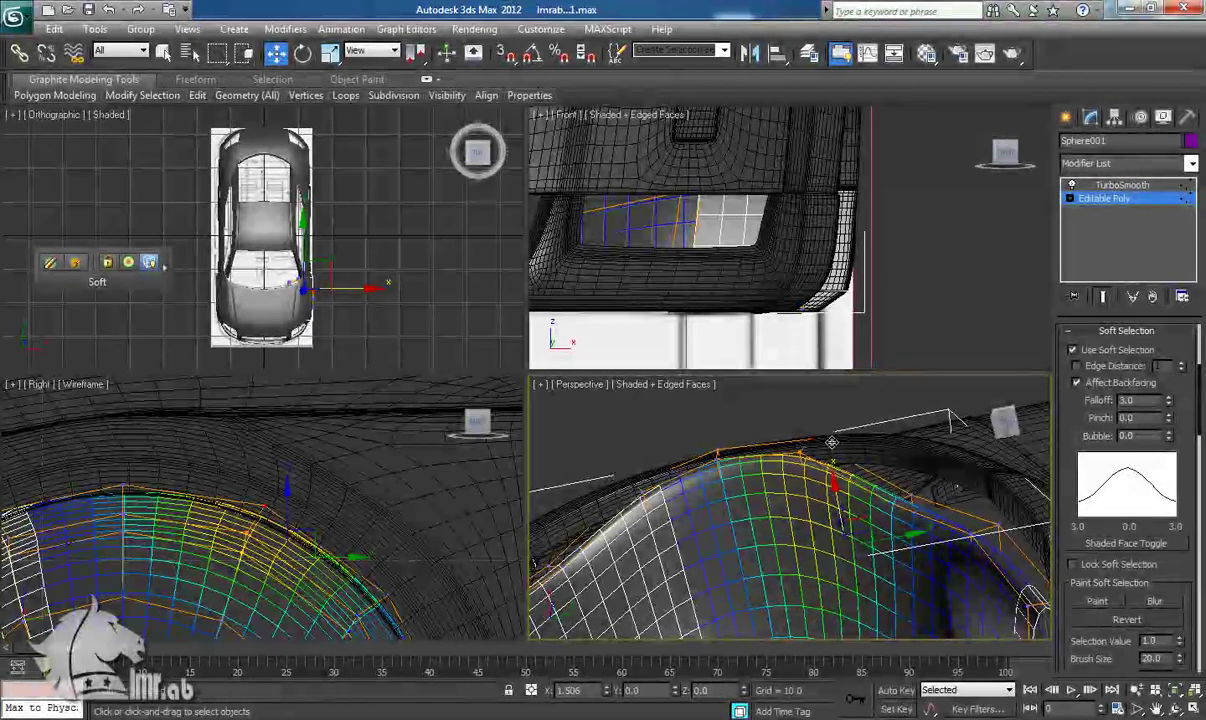
drag(367, 582, 403, 603)
middle_click(896, 535)
drag(908, 495, 903, 435)
Step: Shift the vertices on the lower part of the liner's rear arch outward toward the fender edge
middle_drag(335, 595, 314, 465)
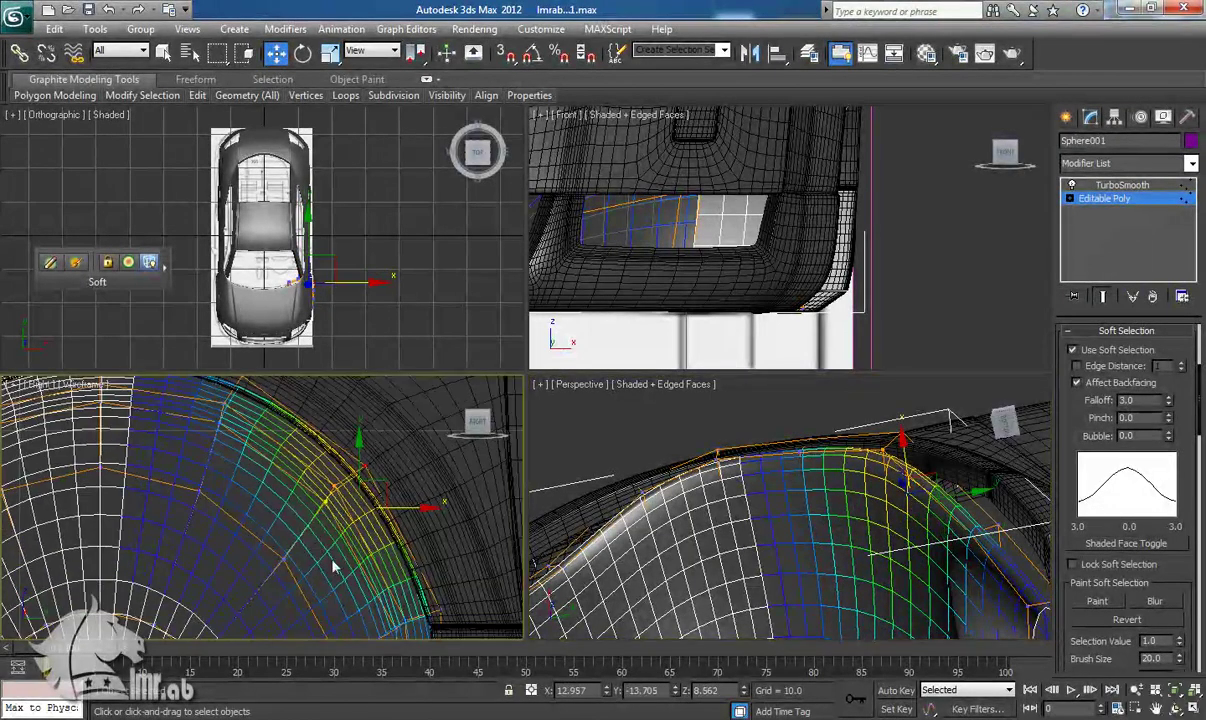
middle_drag(334, 565, 274, 515)
drag(407, 581, 408, 583)
alt+middle_drag(802, 547, 880, 543)
drag(900, 506, 968, 471)
Step: Shift the liner's bottom rear vertices about 0.7 units outward to the body's edge
middle_drag(398, 590, 390, 447)
drag(333, 544, 406, 610)
alt+middle_drag(888, 570, 905, 533)
drag(910, 530, 940, 517)
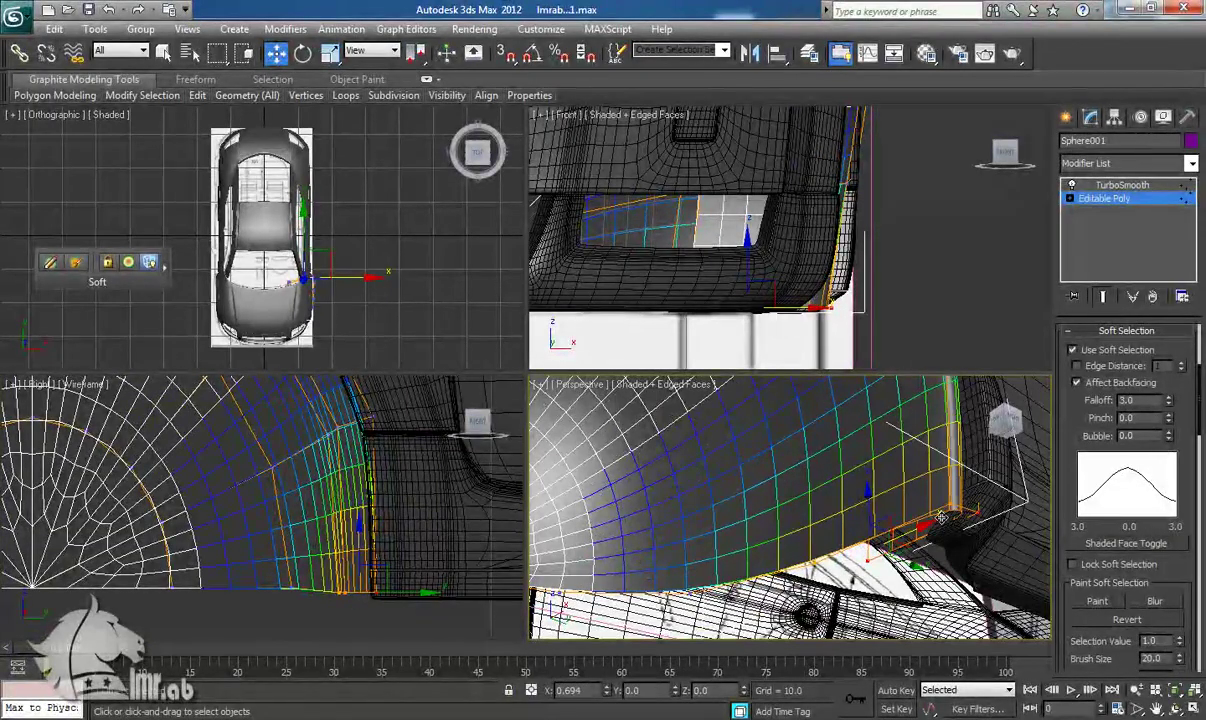
Step: Select the vertices on the upper front part of the liner's arch and shift them slightly outward toward the fender
alt+middle_drag(926, 527, 825, 555)
scroll(825, 550, down, 5)
middle_drag(740, 512, 780, 500)
scroll(767, 464, up, 3)
scroll(210, 549, down, 4)
middle_drag(210, 544, 287, 604)
scroll(282, 535, up, 3)
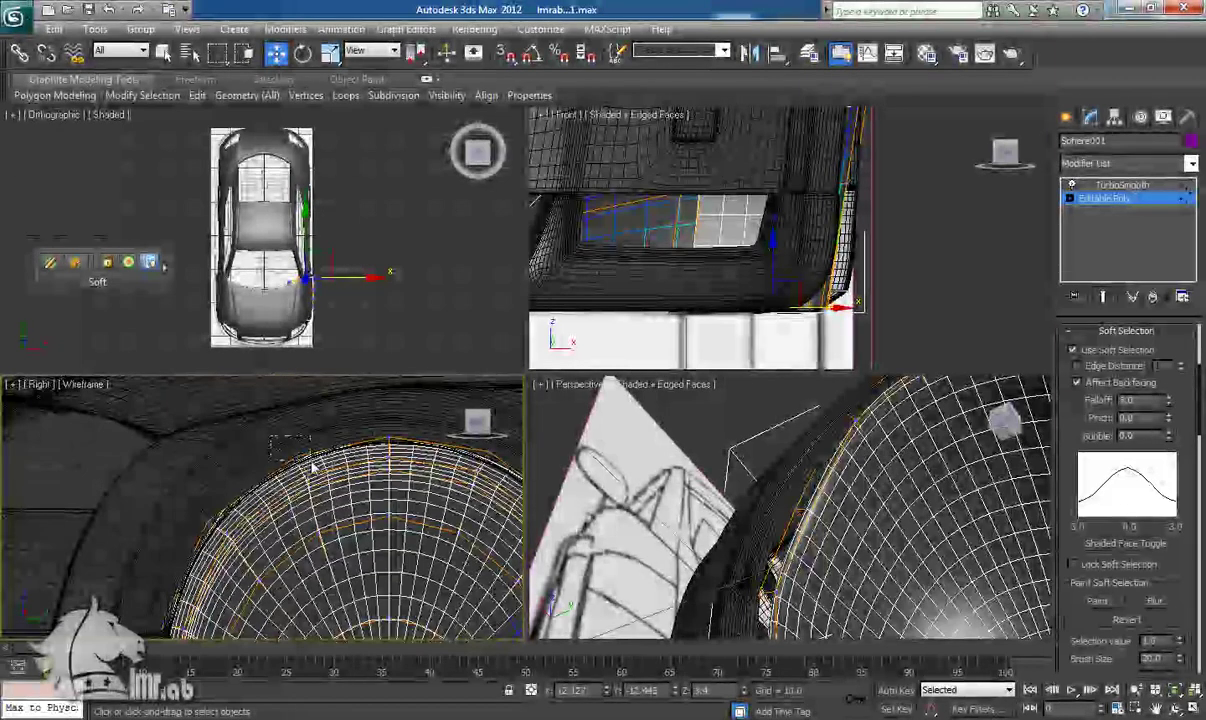
drag(313, 467, 315, 478)
mouse_move(829, 511)
alt+middle_down()
mouse_move(816, 530)
mouse_move(818, 492)
alt+middle_up()
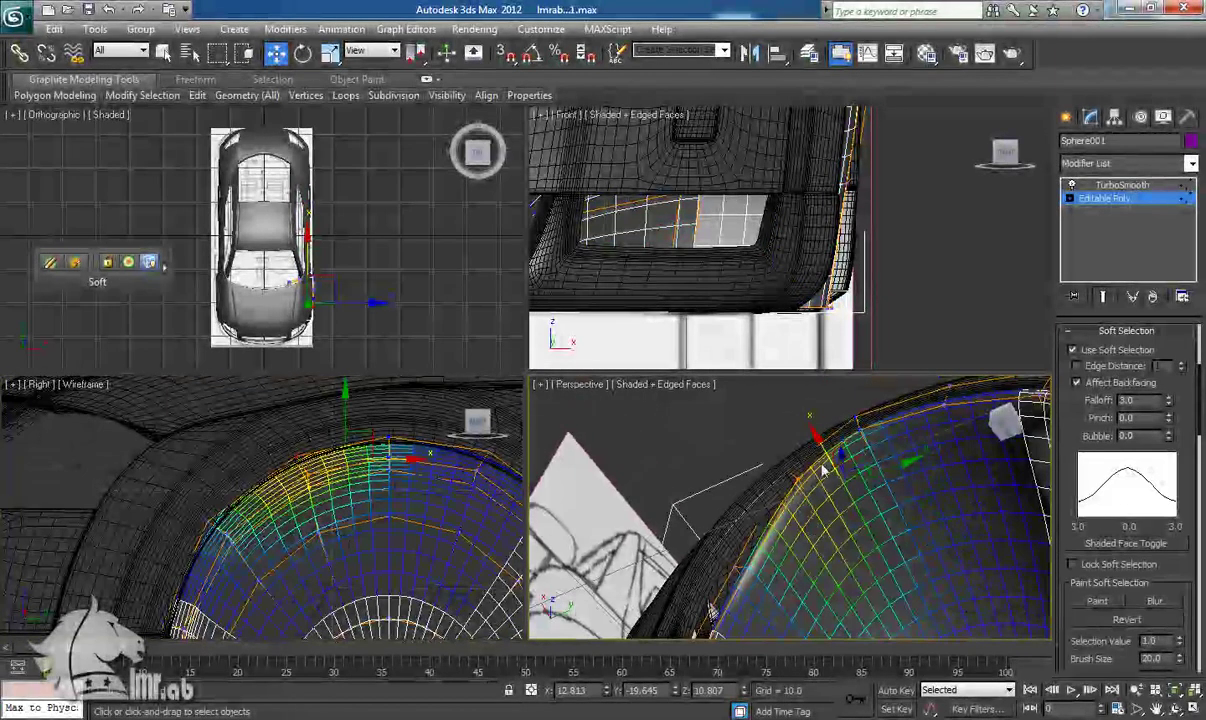
drag(818, 447, 811, 435)
Step: Shift the liner's front shoulder vertices about 1.25 units outward, and the group below them about 0.7 units outward
middle_drag(280, 590, 324, 547)
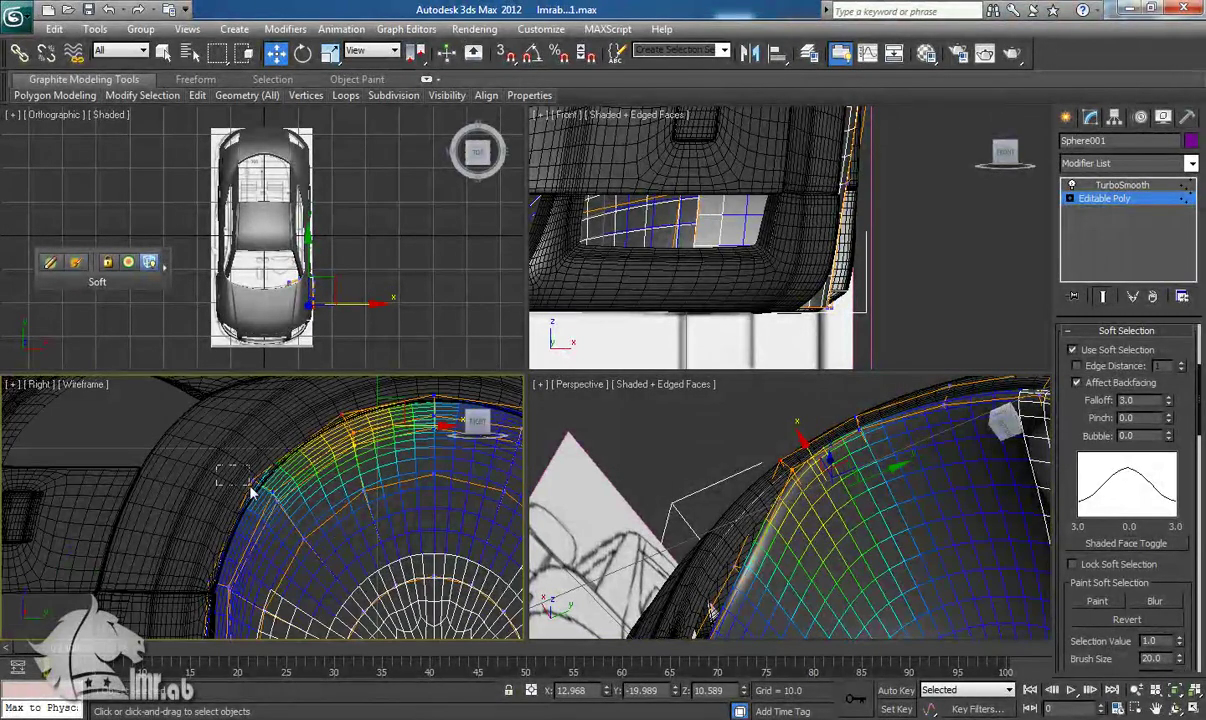
drag(263, 497, 281, 506)
drag(724, 597, 675, 579)
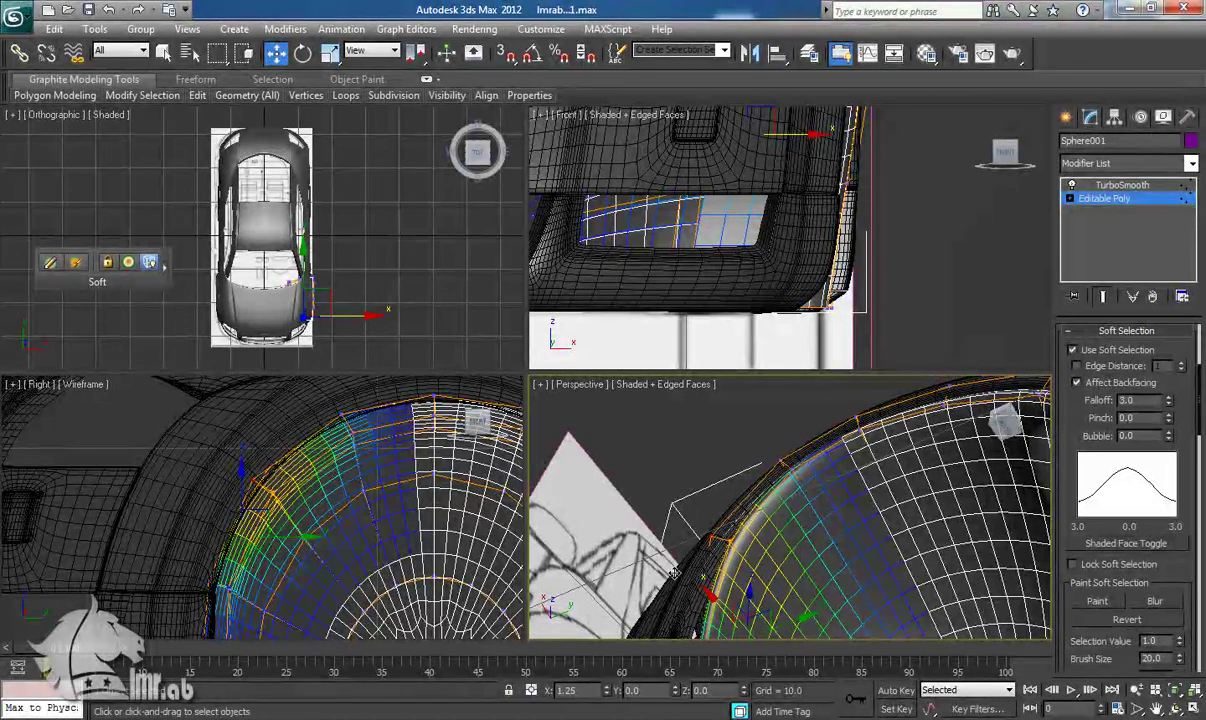
click(736, 436)
middle_drag(321, 527, 330, 492)
drag(175, 525, 223, 561)
middle_drag(663, 620, 763, 539)
click(734, 497)
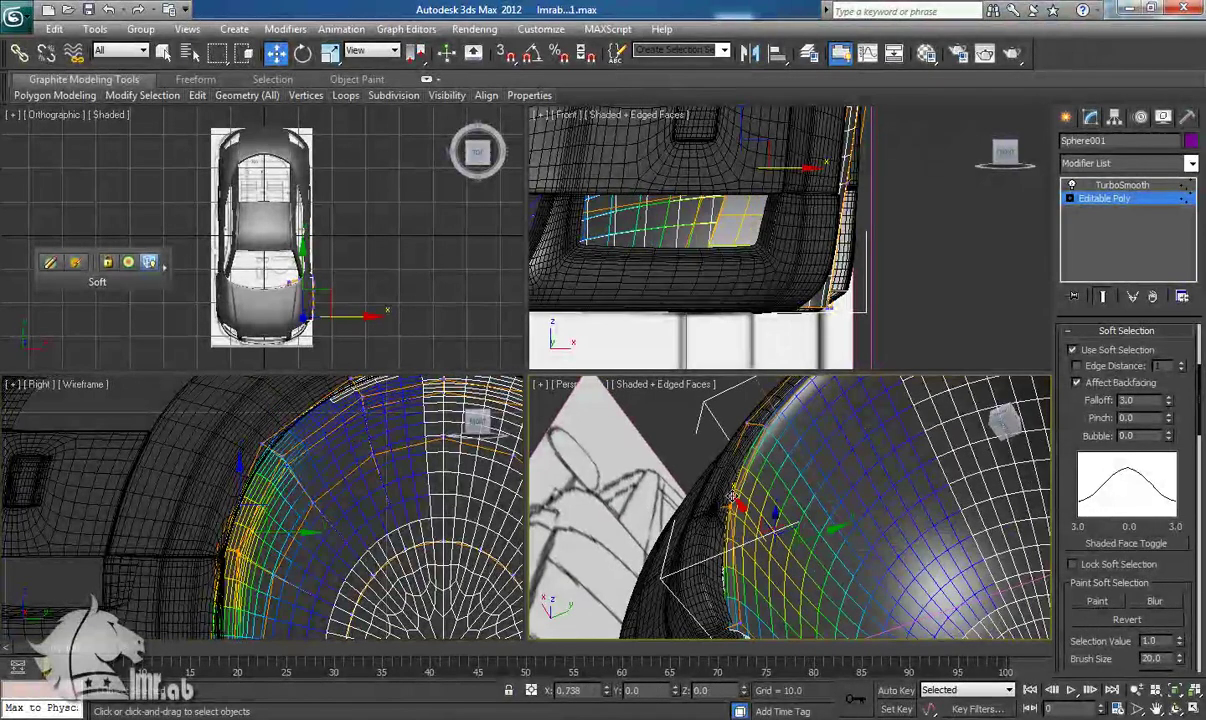
Step: Shift the liner's bottom front vertices slightly outward to the bumper edge
middle_drag(192, 586, 215, 487)
drag(204, 531, 250, 586)
alt+middle_drag(756, 573, 690, 503)
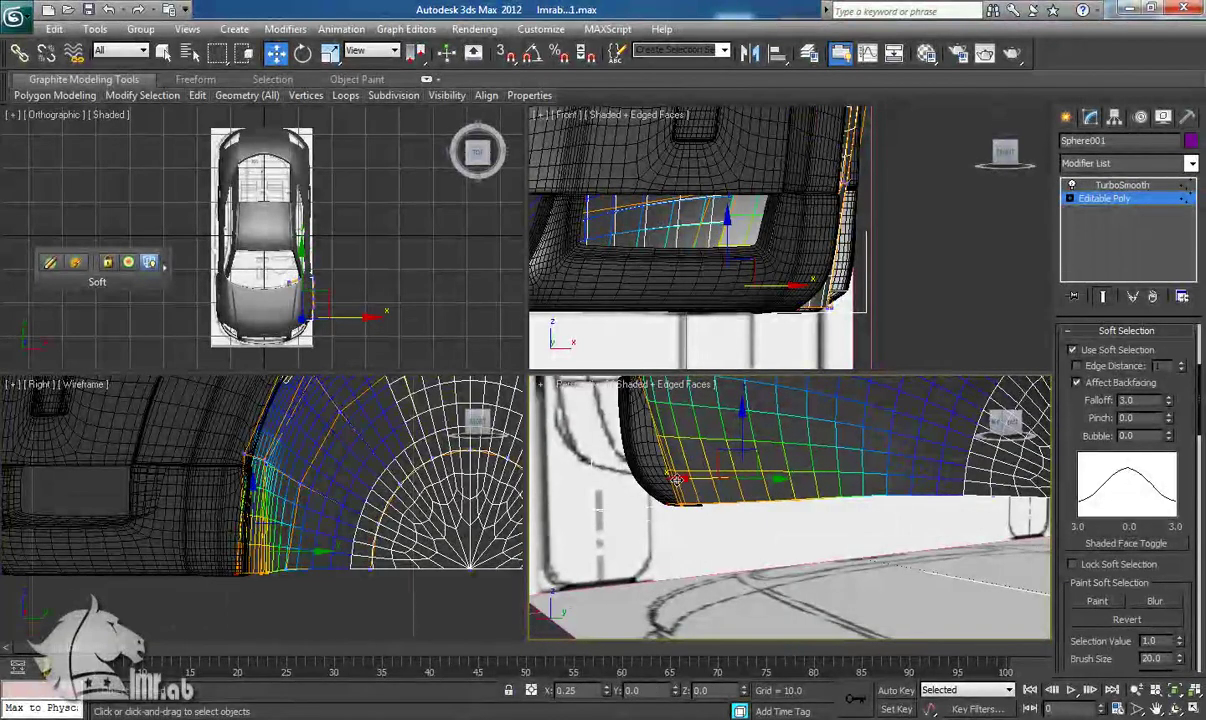
drag(679, 478, 673, 479)
alt+middle_drag(673, 479, 623, 555)
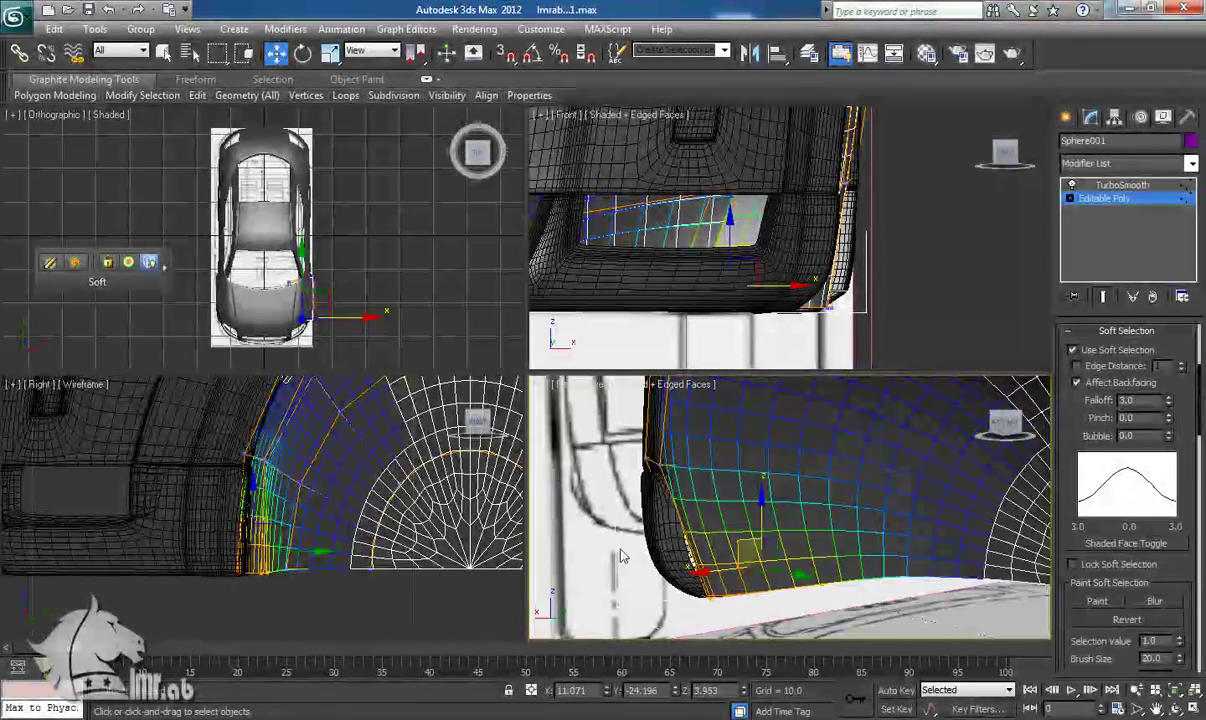
Step: Adjust the vertices on the liner's front side to follow the bumper's arch edge
drag(225, 442, 276, 474)
middle_drag(654, 438, 652, 488)
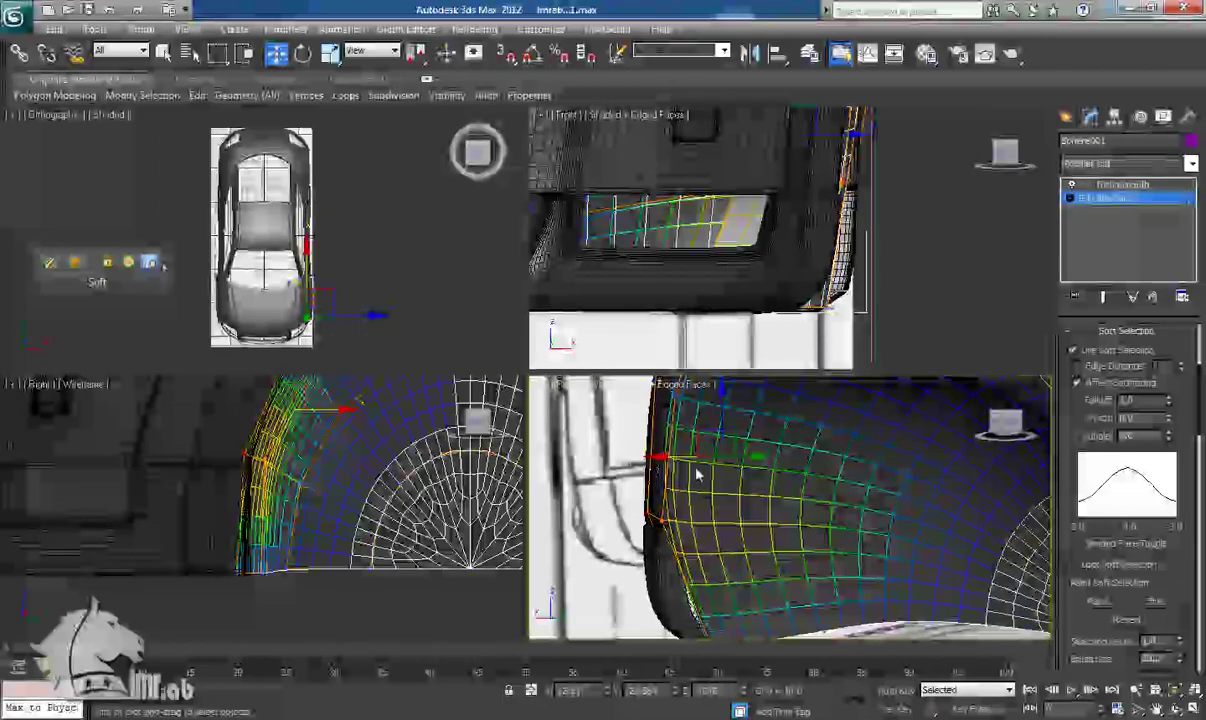
drag(706, 430, 707, 510)
alt+middle_drag(707, 510, 717, 475)
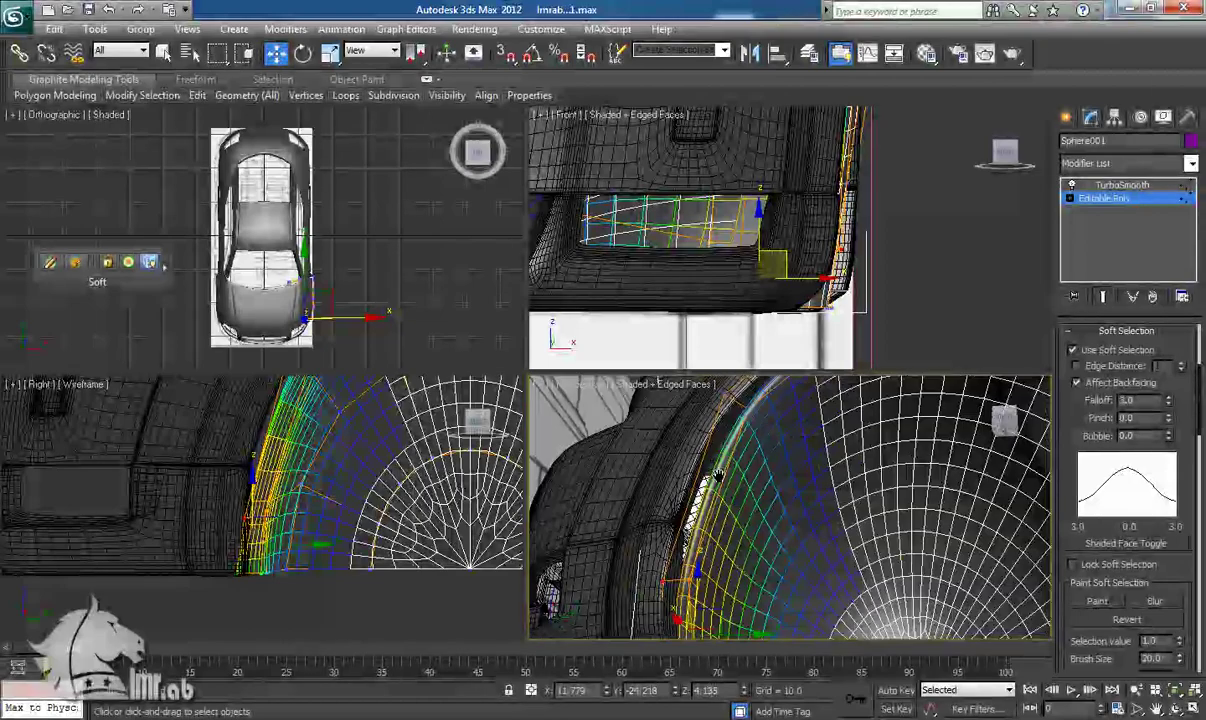
Step: Move the liner's front shoulder vertices about 1 unit forward and 0.5 units down, and nudge them into the arch edge
middle_drag(358, 491, 384, 550)
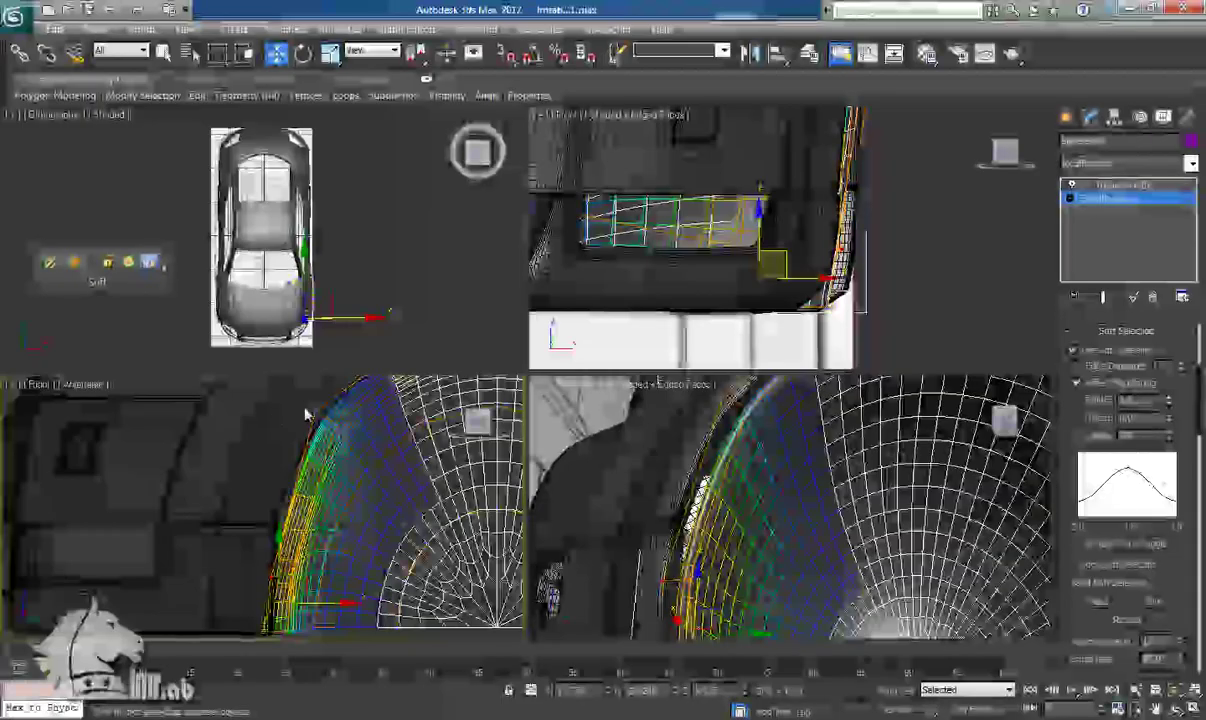
drag(280, 406, 326, 421)
scroll(327, 424, down, 2)
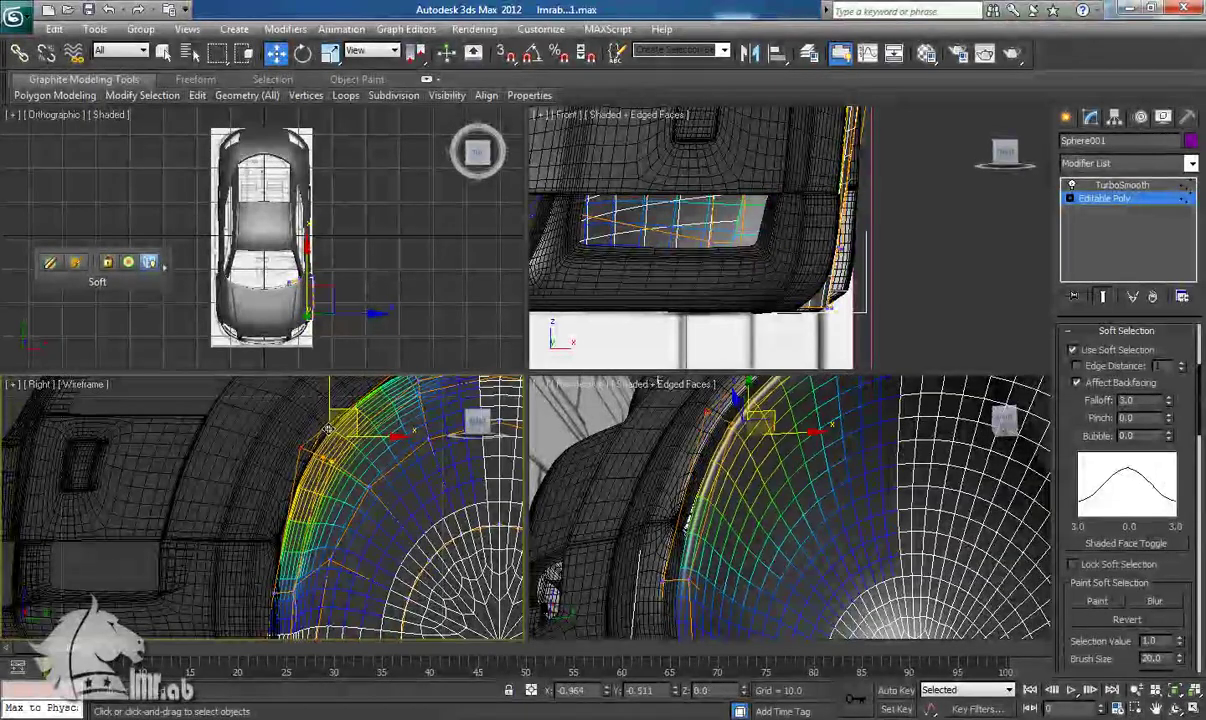
middle_drag(326, 428, 327, 405)
drag(230, 556, 288, 564)
click(299, 432)
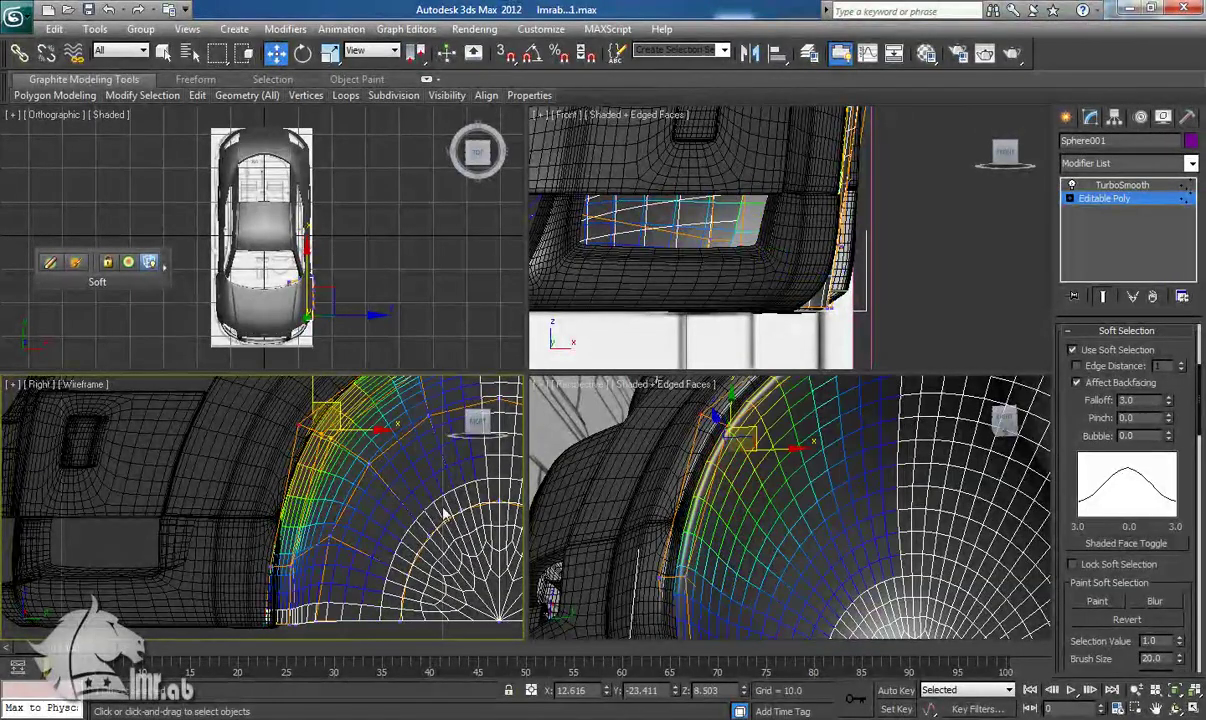
alt+middle_drag(607, 538, 724, 614)
drag(743, 425, 741, 422)
middle_drag(815, 432, 812, 502)
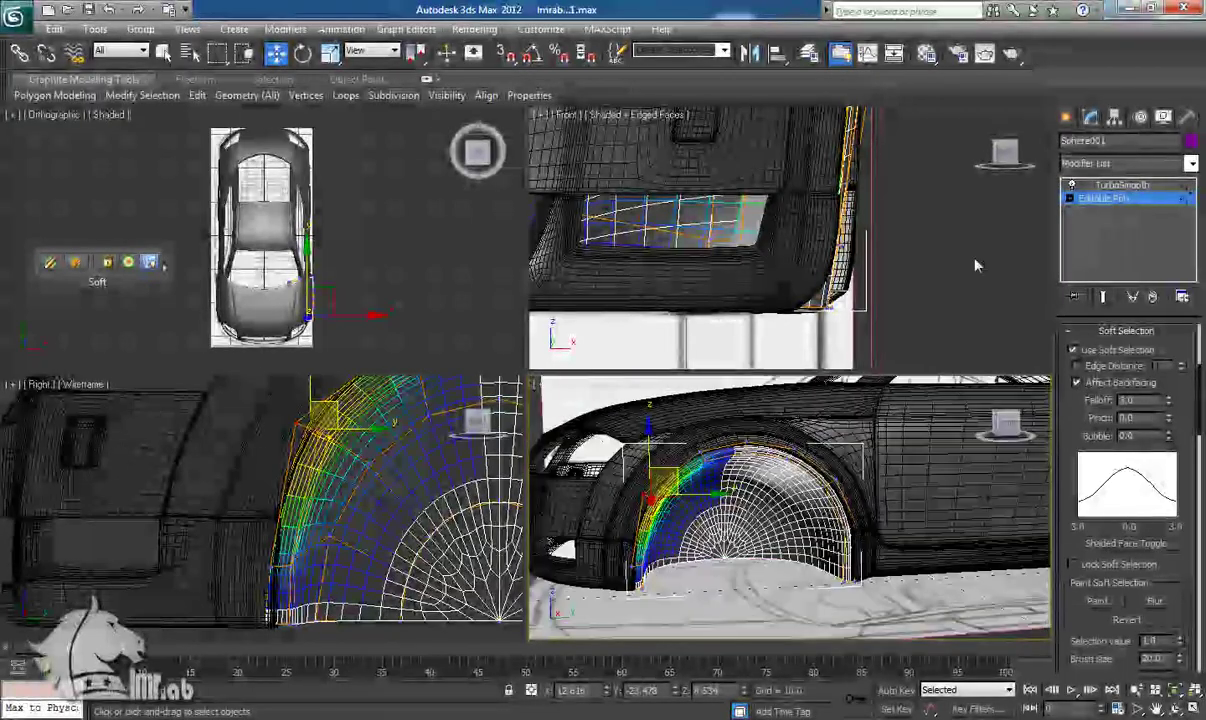
Step: Leave vertex editing, hide the edges in the perspective view, and examine the liner's fit around the wheel opening
click(1152, 202)
key(F4)
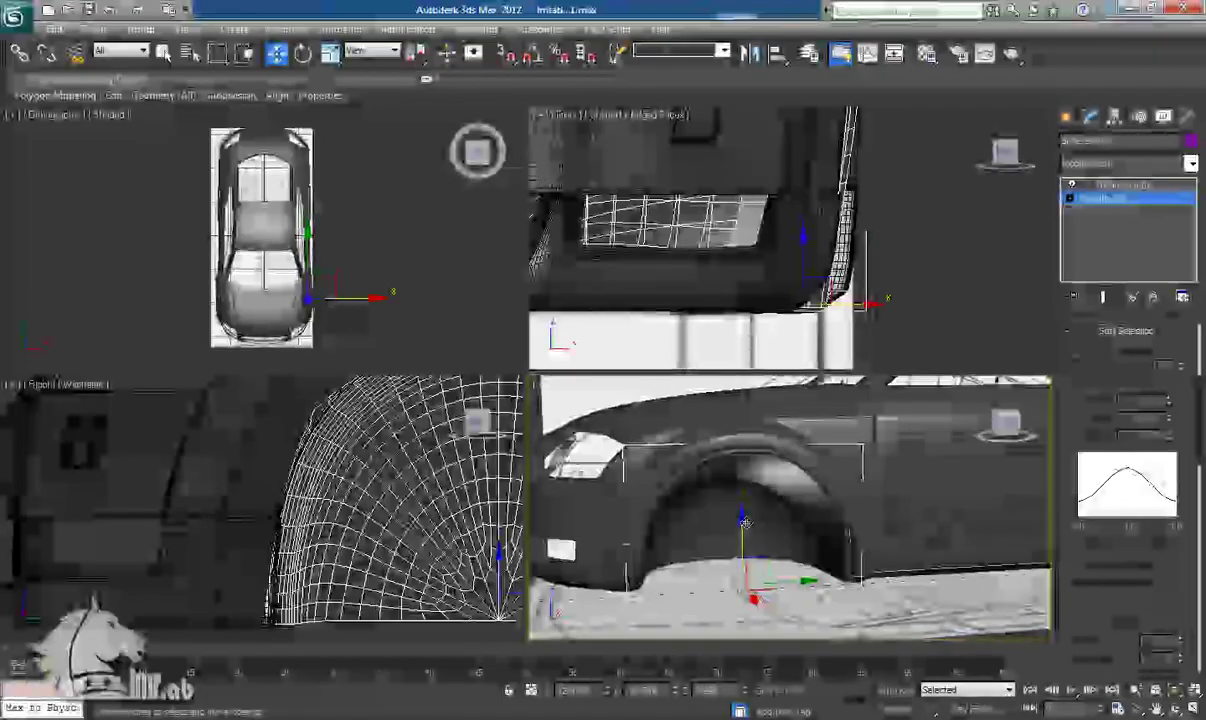
scroll(744, 522, up, 5)
mouse_move(745, 522)
alt+middle_down()
mouse_move(756, 522)
mouse_move(689, 514)
mouse_move(725, 536)
alt+middle_up()
scroll(739, 513, down, 5)
scroll(711, 526, up, 4)
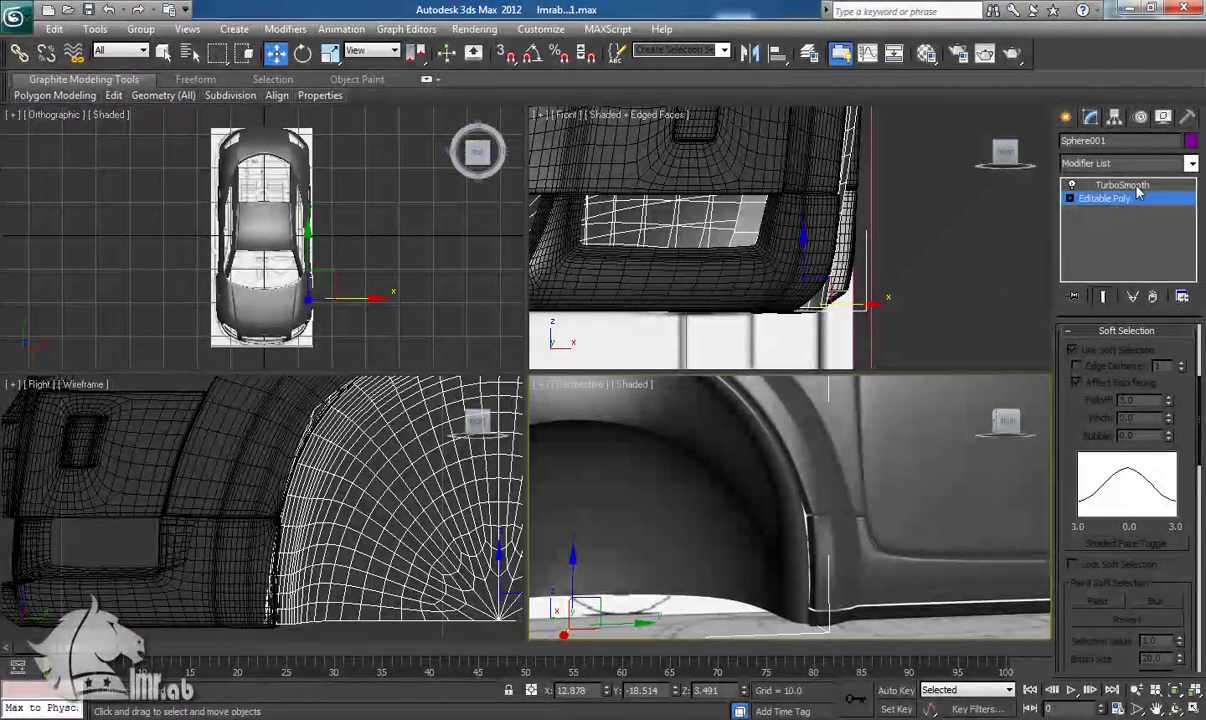
Step: Display the liner's unsmoothed cage with edged faces, turn off soft selection, and select the edge loop along its outer lip
click(1066, 198)
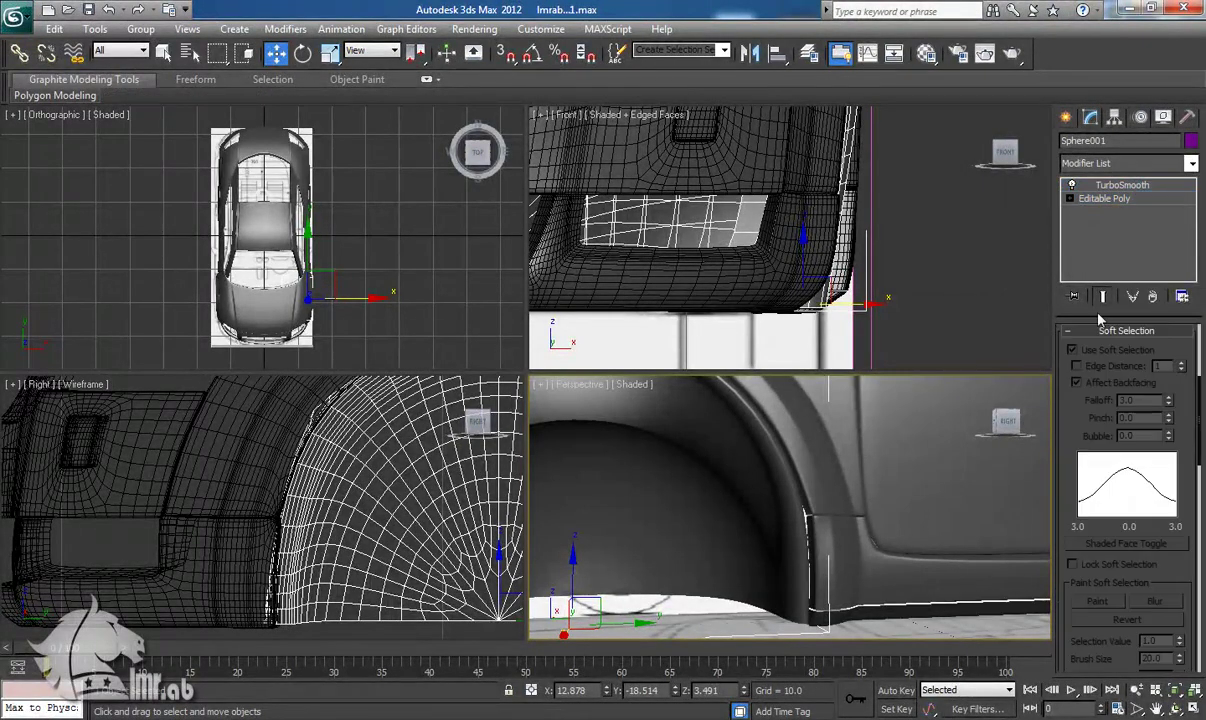
key(F4)
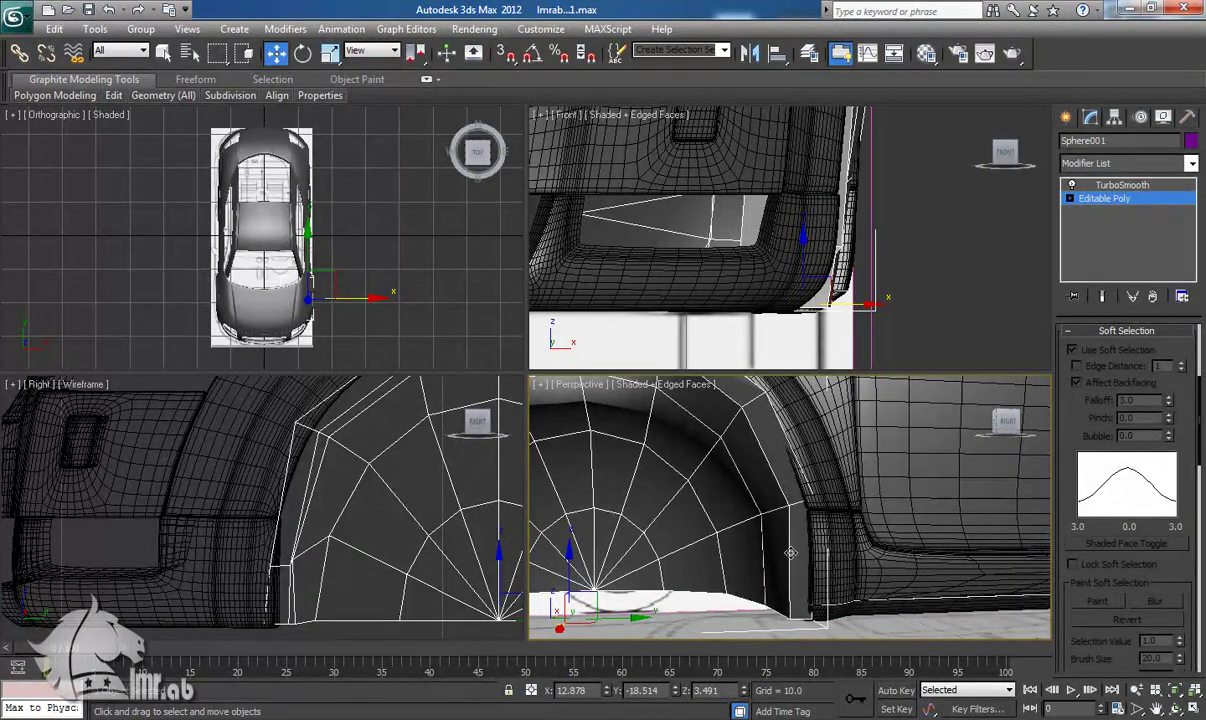
key(2)
click(791, 553)
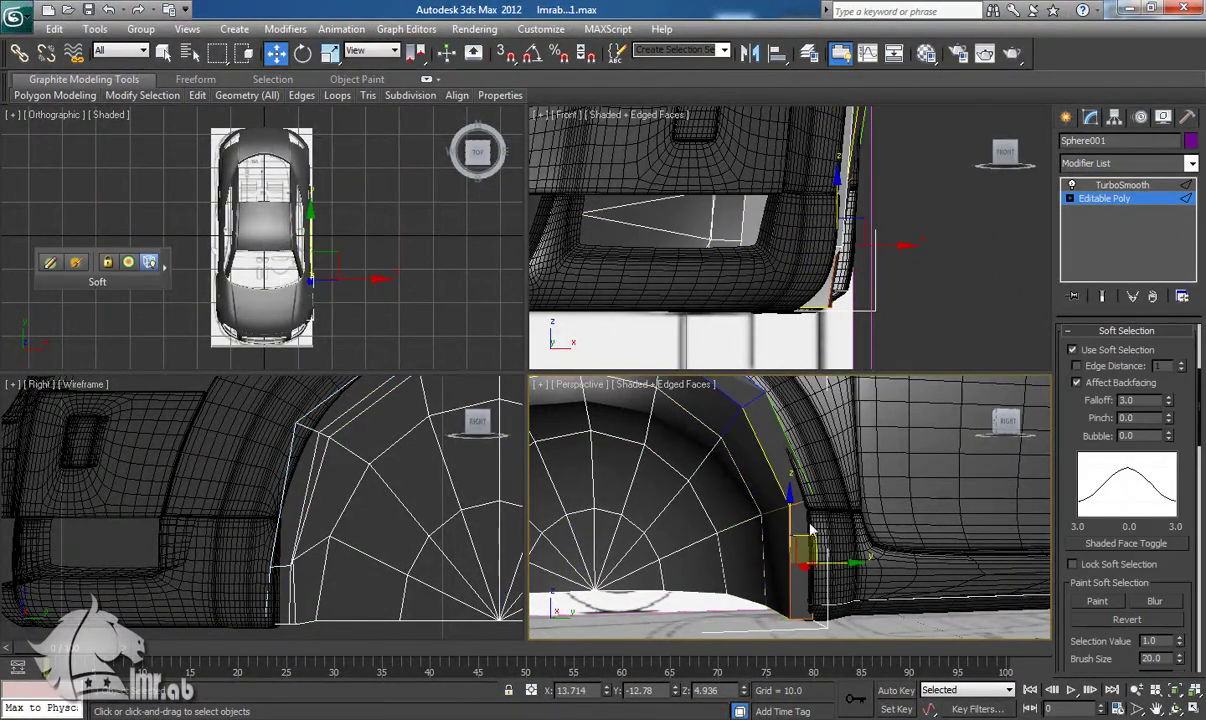
click(1073, 351)
double_click(771, 469)
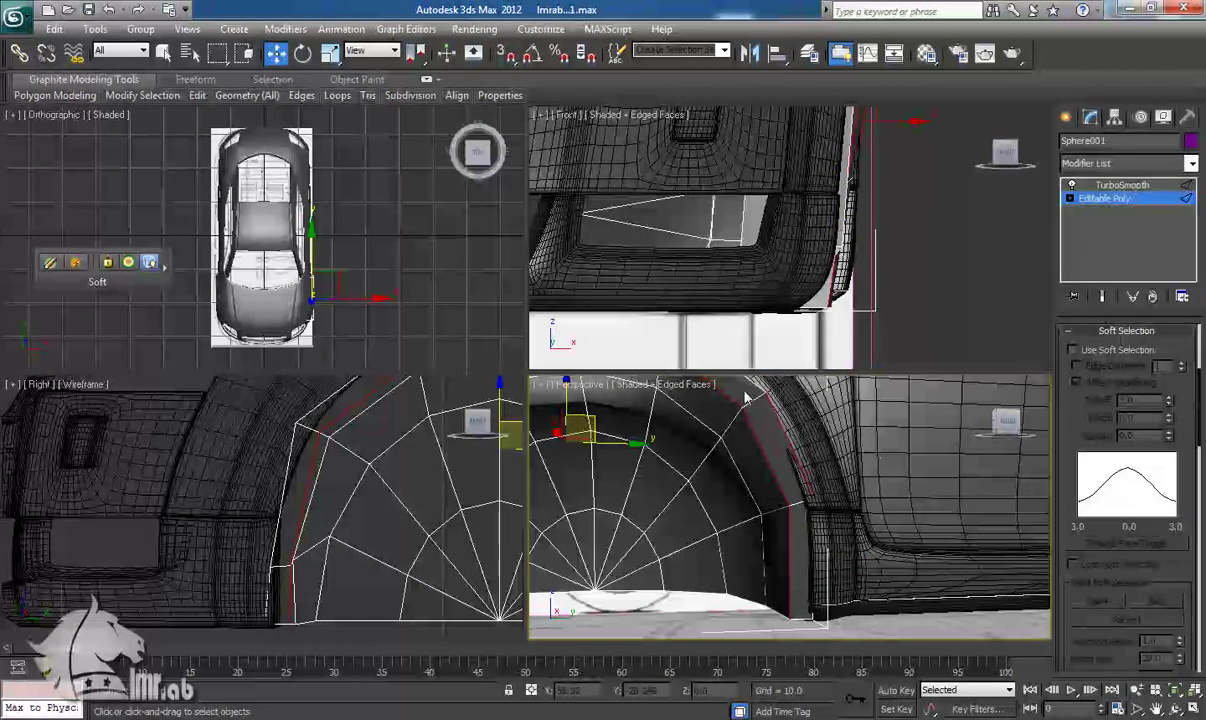
Step: Add the short bottom edge at the liner's rear end to the lip edge selection
scroll(818, 528, down, 3)
middle_drag(755, 503, 764, 455)
scroll(818, 528, up, 3)
alt+middle_drag(855, 525, 855, 553)
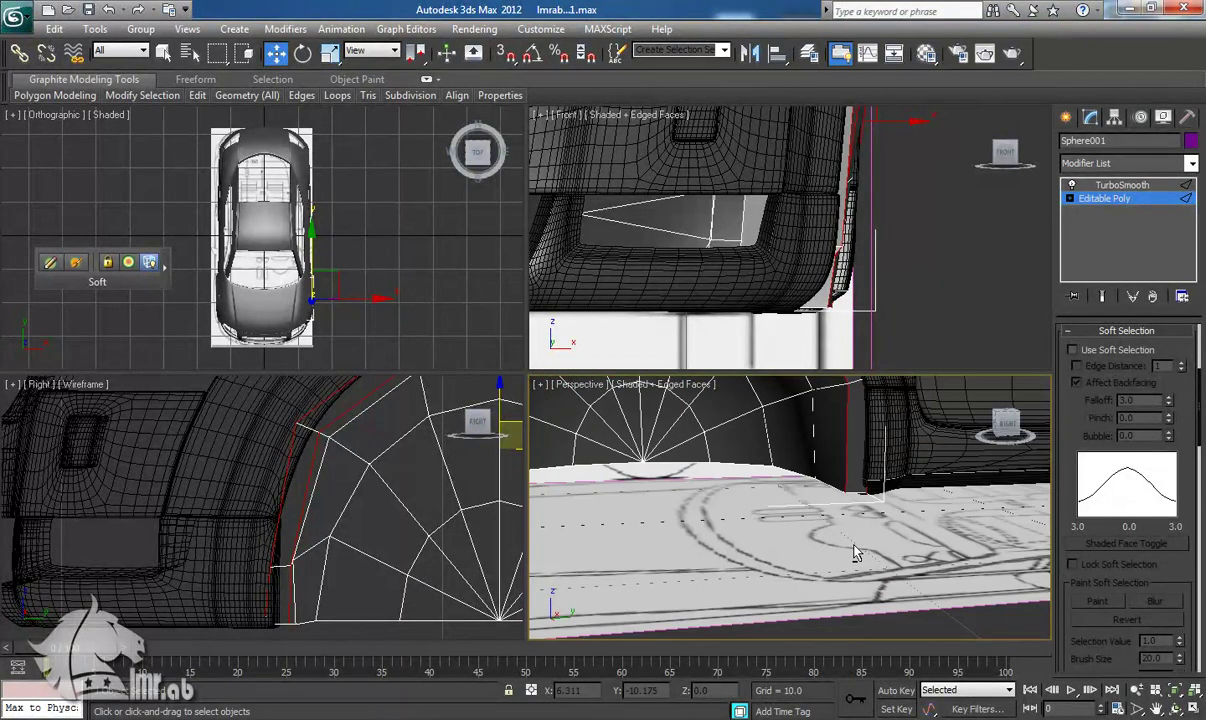
ctrl+click(859, 491)
middle_drag(717, 535, 805, 563)
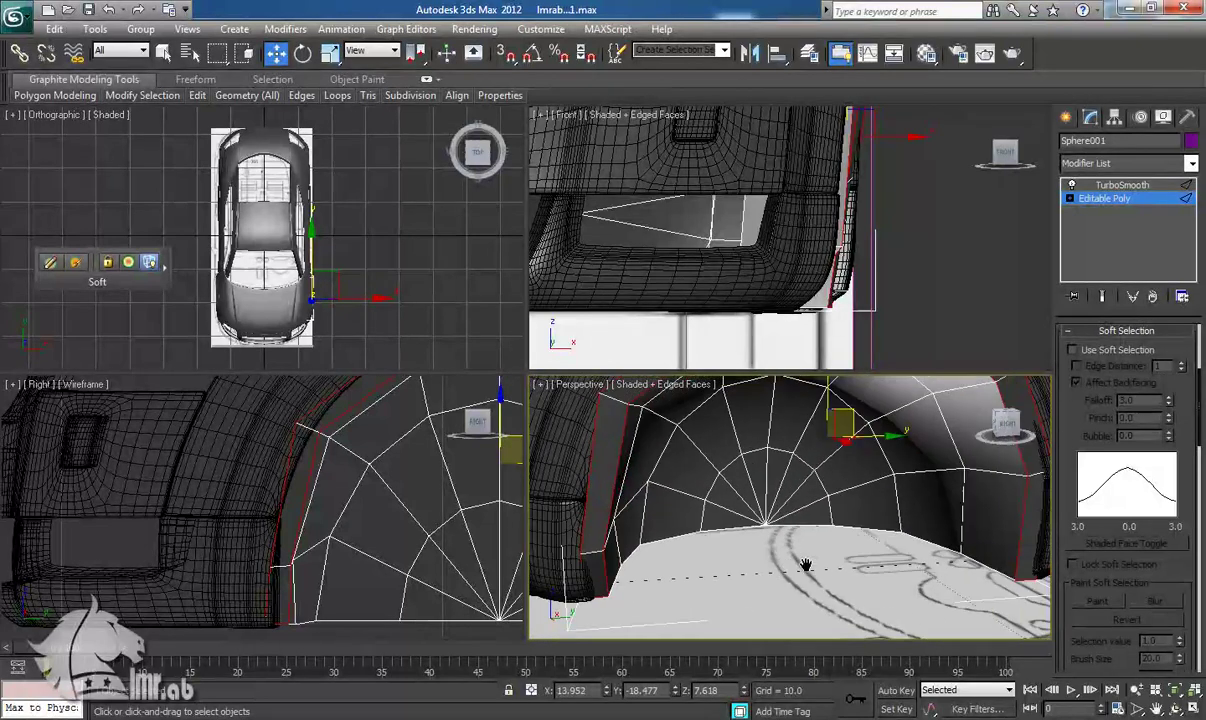
Step: Chamfer the selected lip edges of the liner by 0.04
click(1116, 334)
drag(1145, 357, 1139, 615)
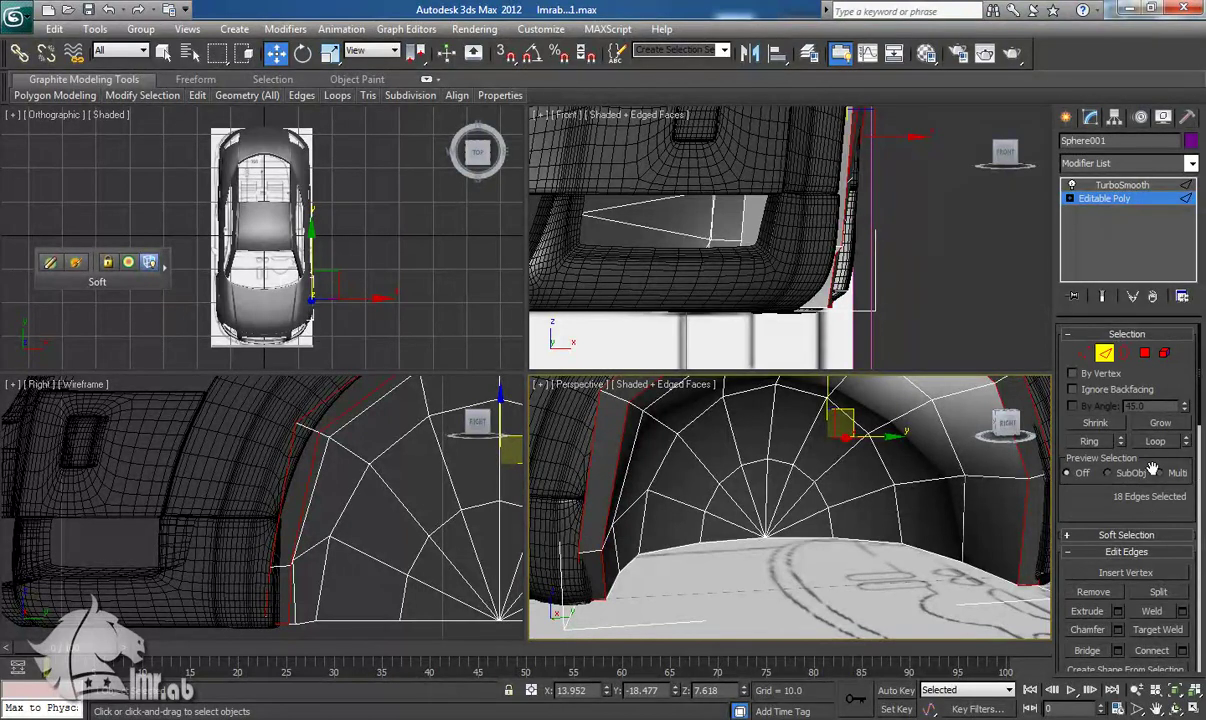
scroll(1160, 520, down, 3)
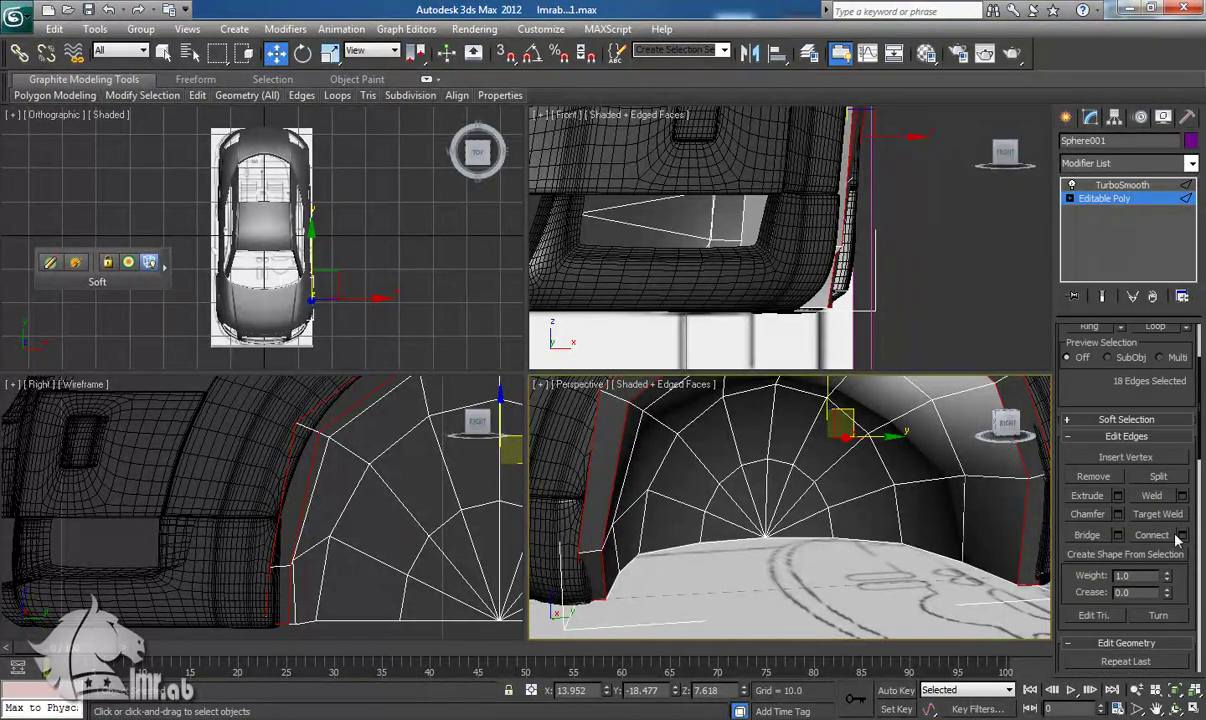
click(1119, 515)
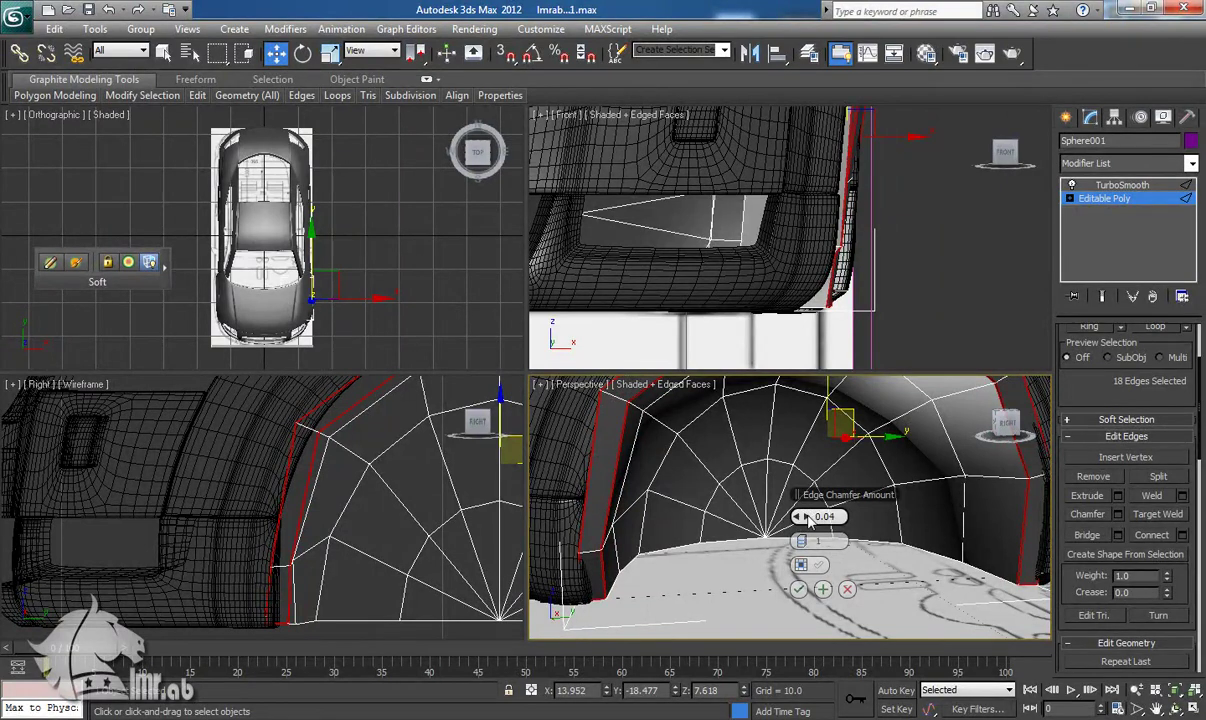
click(823, 590)
Step: Show the liner's smoothed end result without edges and examine the chamfered lip around the wheel opening
alt+middle_drag(829, 463, 825, 465)
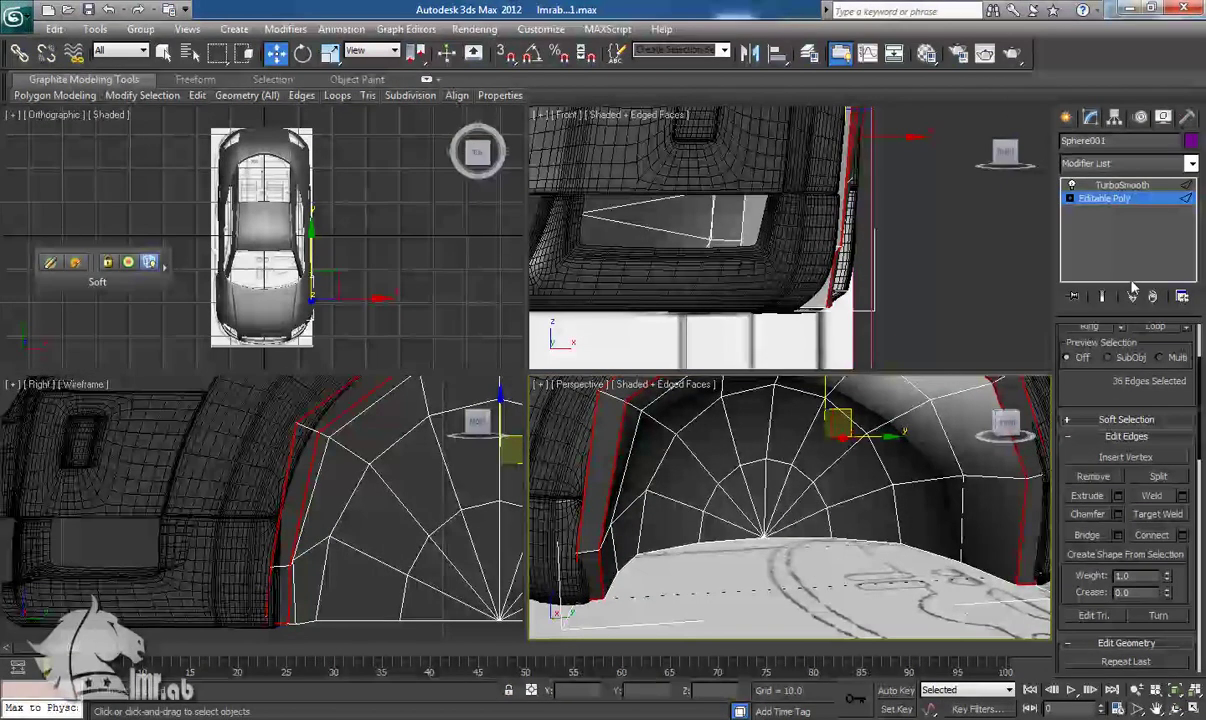
click(1103, 297)
key(F4)
mouse_move(820, 511)
middle_down()
mouse_move(810, 514)
mouse_move(818, 501)
mouse_move(883, 506)
mouse_move(848, 530)
mouse_move(773, 476)
mouse_move(842, 543)
middle_up()
scroll(804, 508, down, 5)
scroll(702, 489, up, 4)
middle_drag(703, 490, 691, 391)
Step: Select the liner's lip vertices at the top of the wheel opening and move them about 0.3 inward along X
key(1)
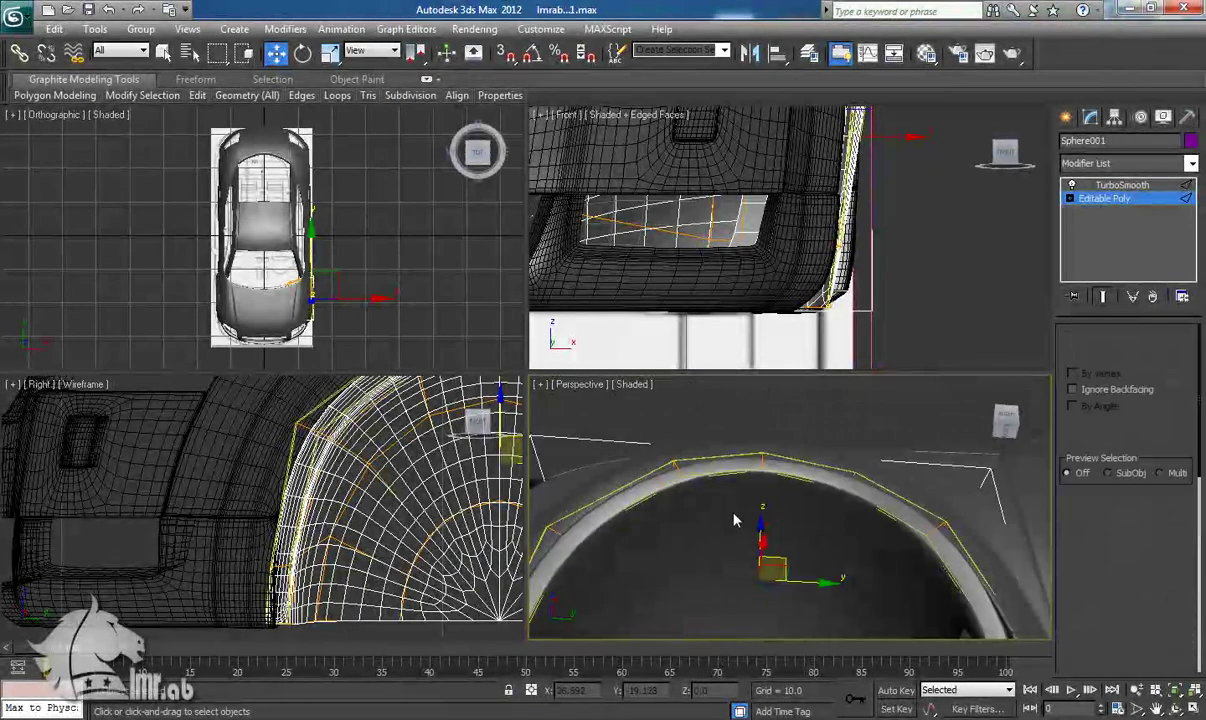
scroll(743, 495, up, 4)
mouse_move(743, 495)
middle_down()
mouse_move(740, 546)
mouse_move(746, 518)
middle_up()
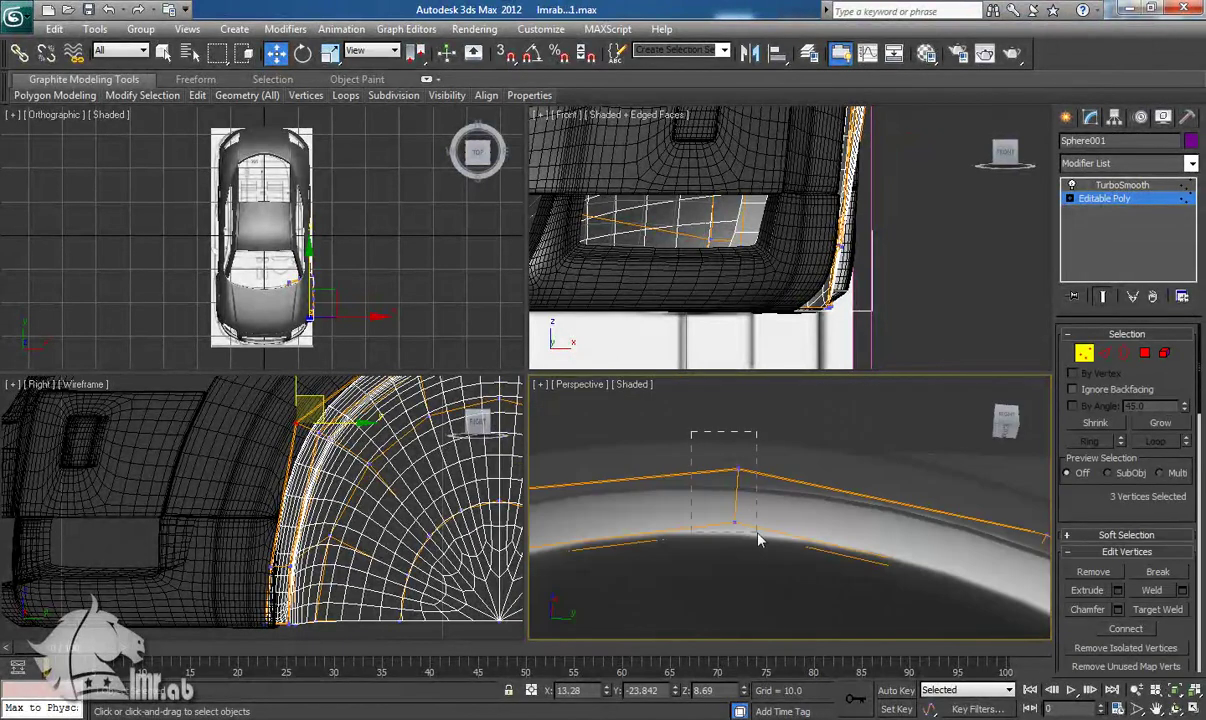
drag(757, 534, 764, 536)
alt+middle_drag(764, 536, 877, 608)
drag(817, 498, 784, 497)
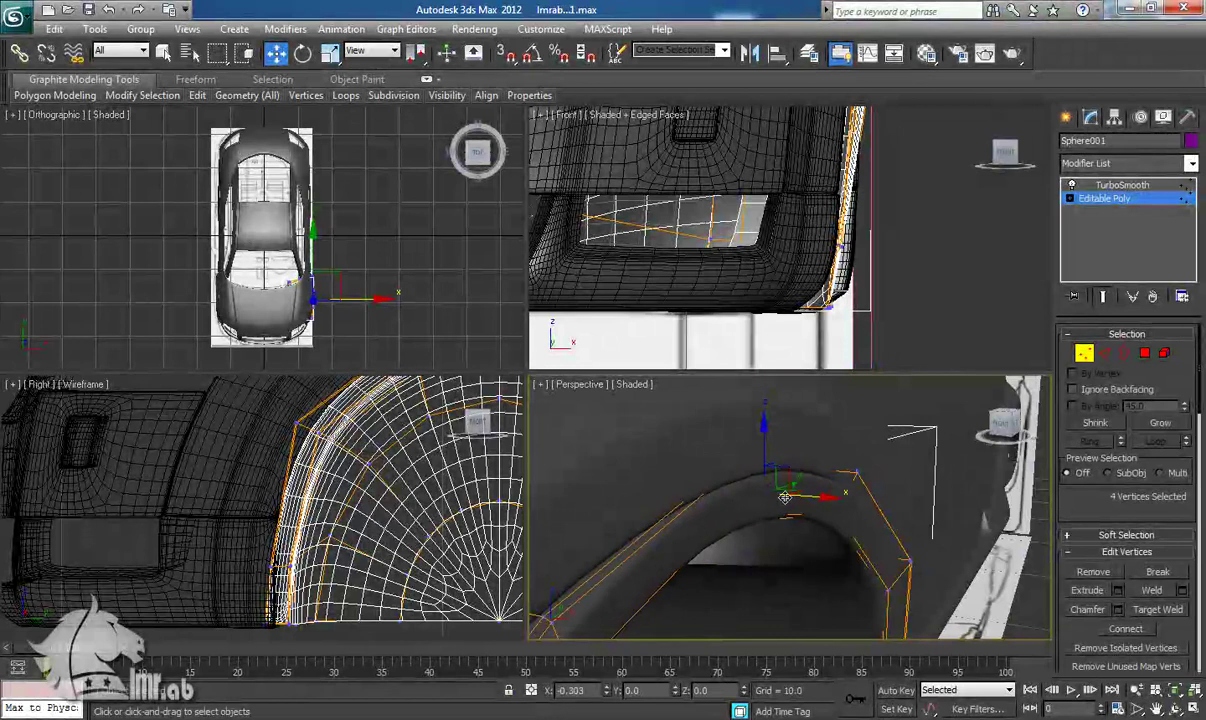
Step: Move the lip vertices along the liner's rear side inward along X, about 0.19 near the top and 0.16 at the bottom corner
drag(879, 566, 880, 566)
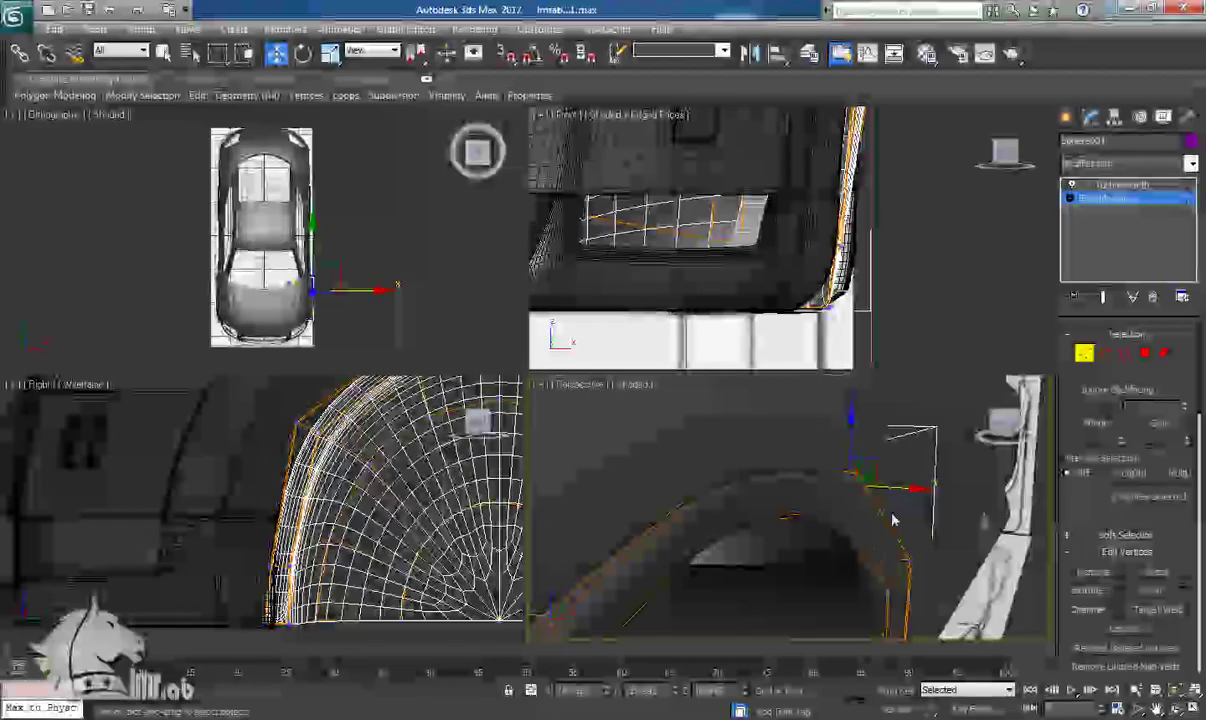
drag(844, 613, 925, 580)
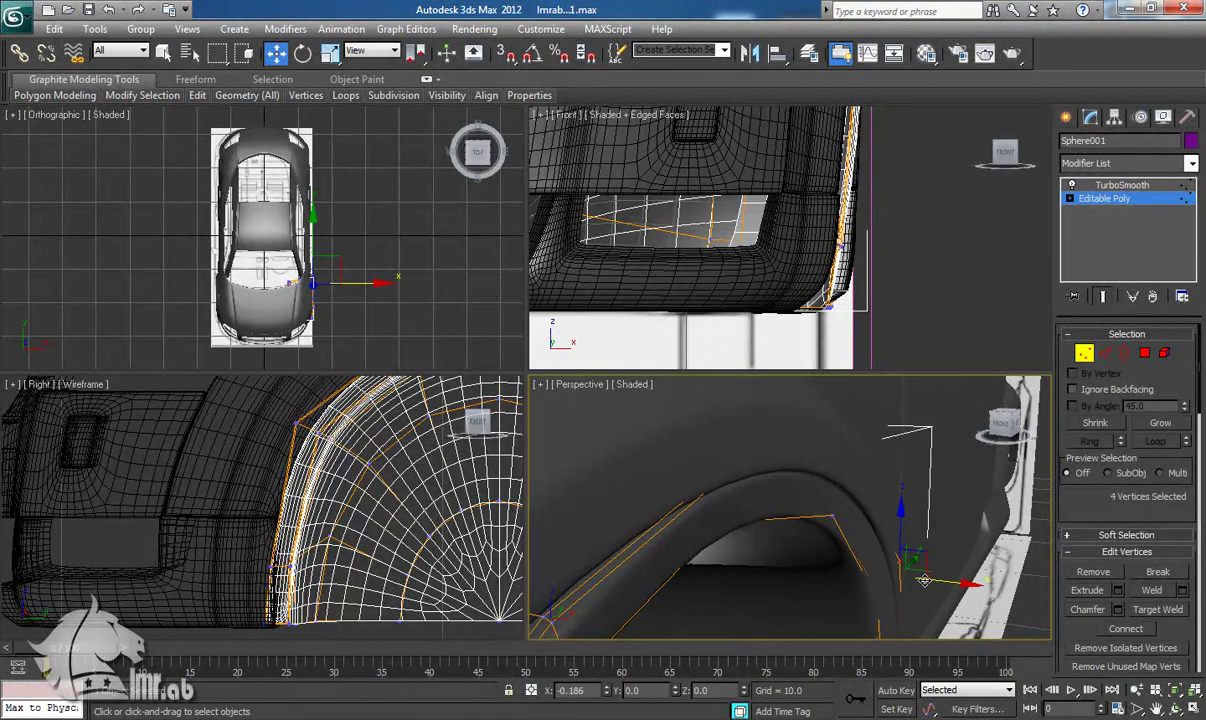
middle_drag(924, 580, 930, 561)
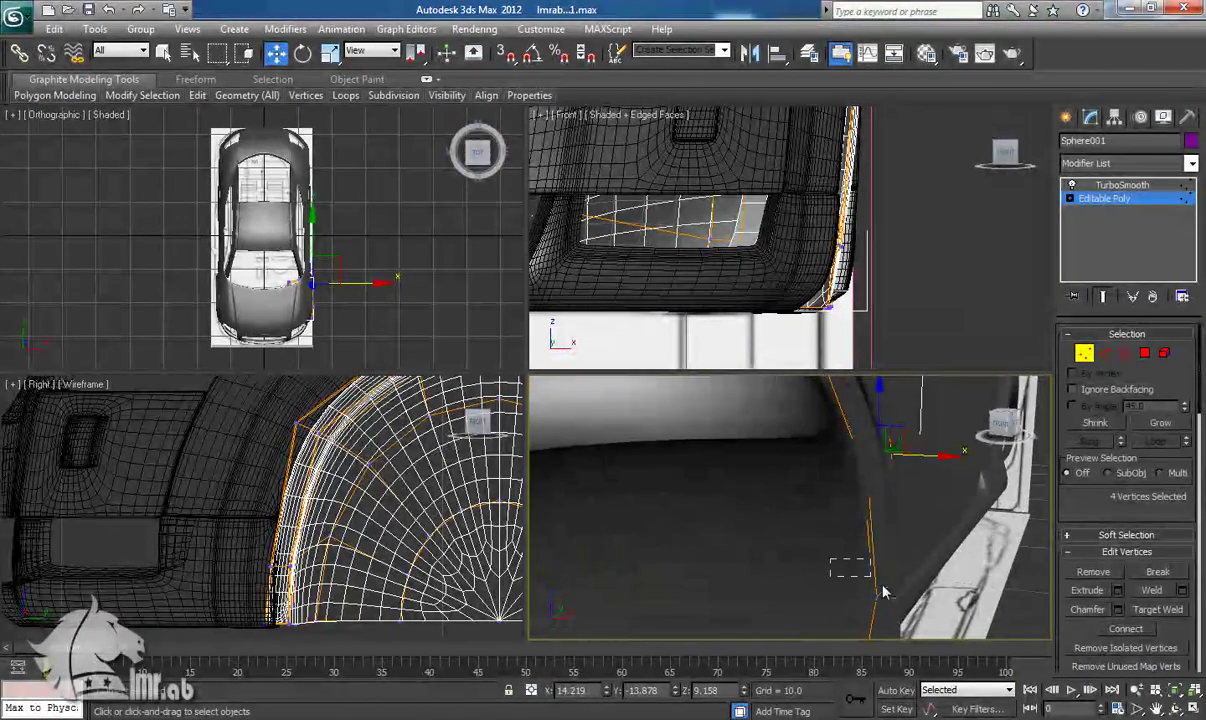
drag(919, 593, 917, 593)
middle_drag(917, 593, 919, 541)
drag(865, 632, 899, 621)
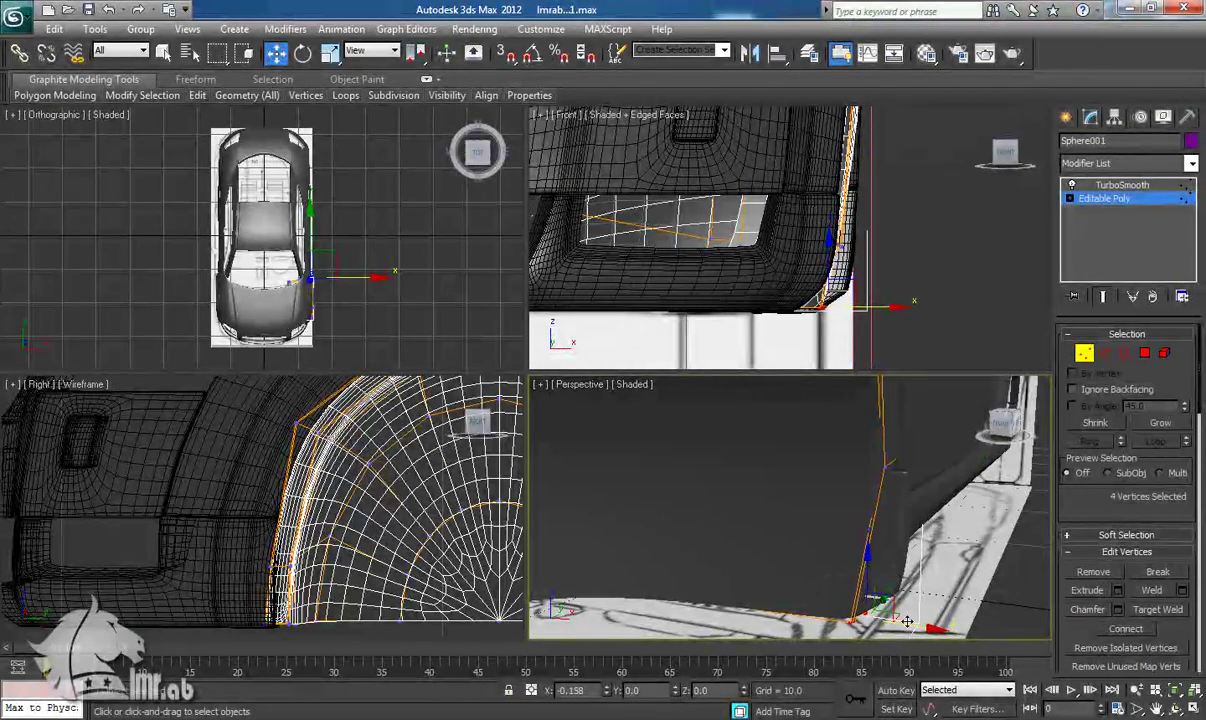
Step: Move the lip vertices on the upper front part of the arch inward along X by about 0.4 and 0.33
alt+middle_drag(907, 622, 905, 535)
middle_drag(905, 535, 880, 573)
alt+middle_drag(794, 587, 787, 507)
drag(815, 525, 815, 525)
alt+middle_drag(815, 525, 778, 516)
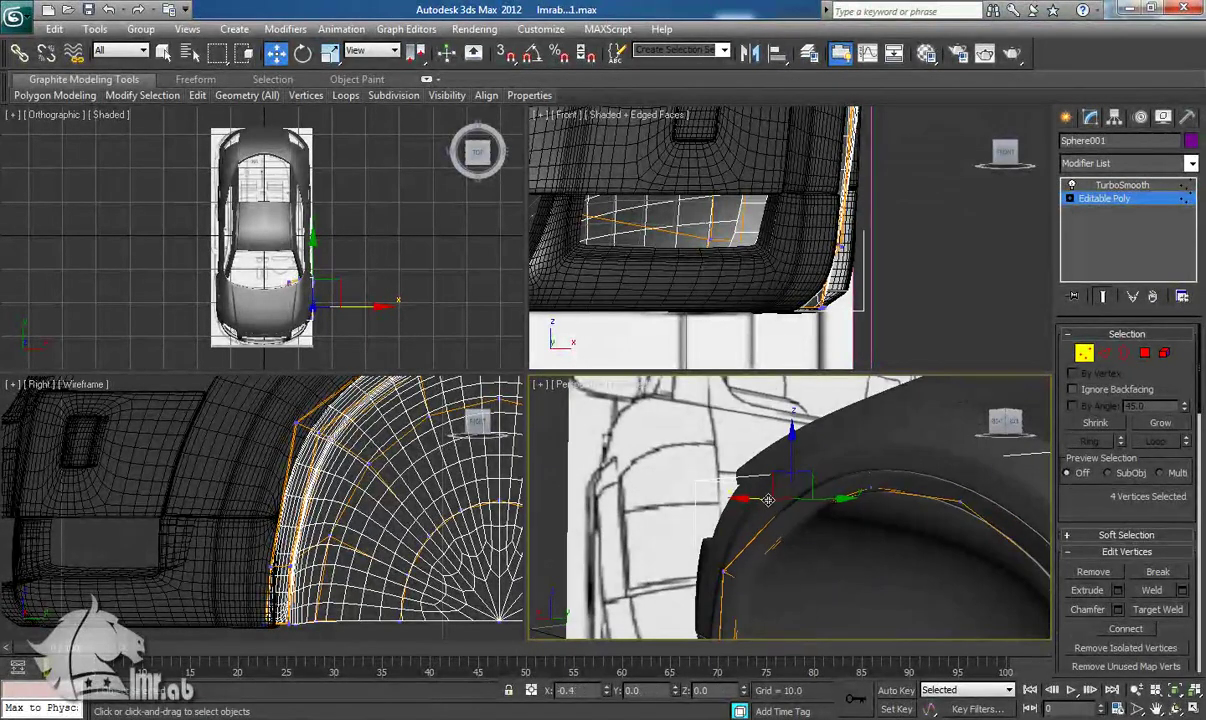
drag(702, 553, 785, 596)
drag(706, 576, 715, 575)
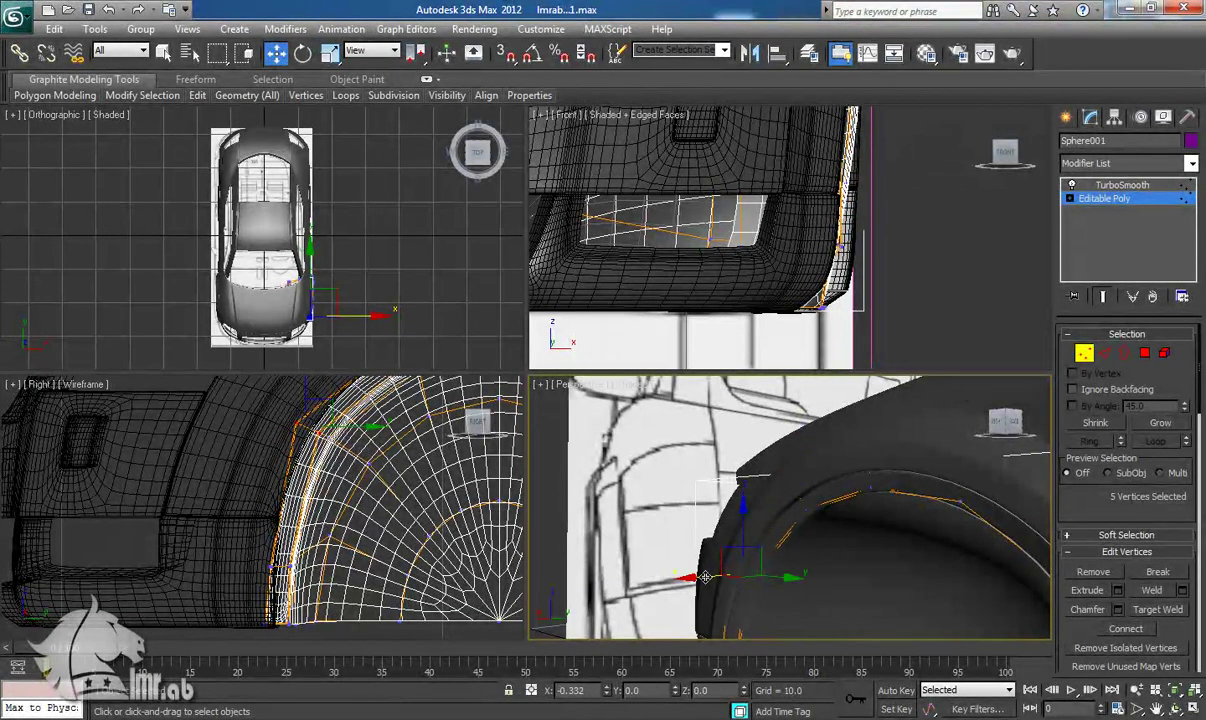
Step: Move the lower front lip vertices about 0.39 inward along X and shift the front bottom corner vertices along the same axis
middle_drag(710, 570, 711, 486)
drag(692, 568, 757, 608)
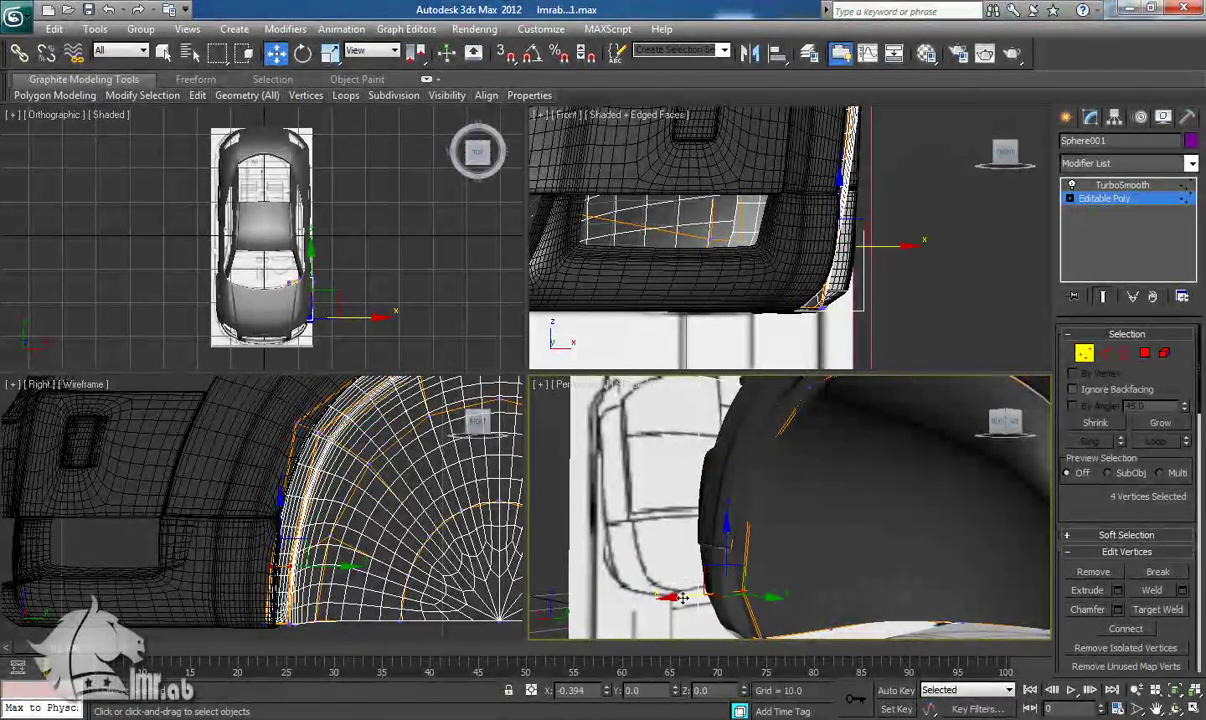
drag(679, 598, 686, 598)
middle_drag(688, 598, 673, 556)
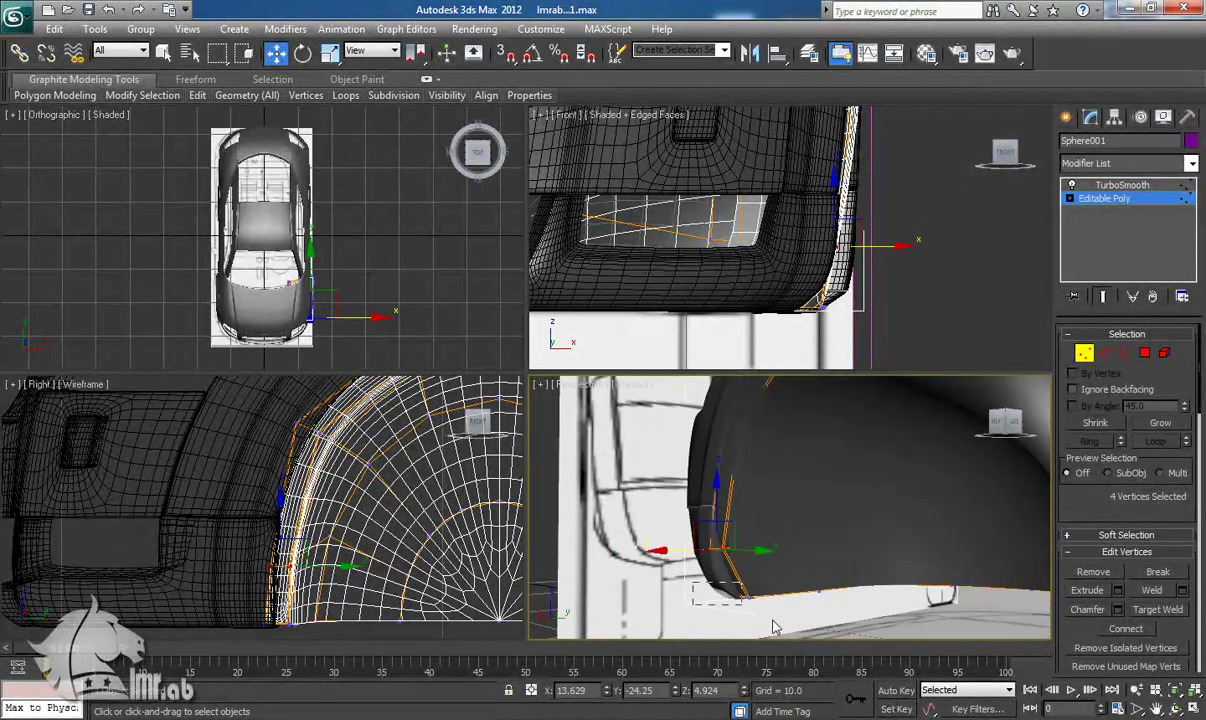
drag(697, 600, 694, 600)
Step: Refine the lip vertices just above the liner's front bottom corner and move the corner vertices about 0.09 forward along Y
alt+middle_drag(740, 600, 687, 584)
scroll(773, 598, up, 3)
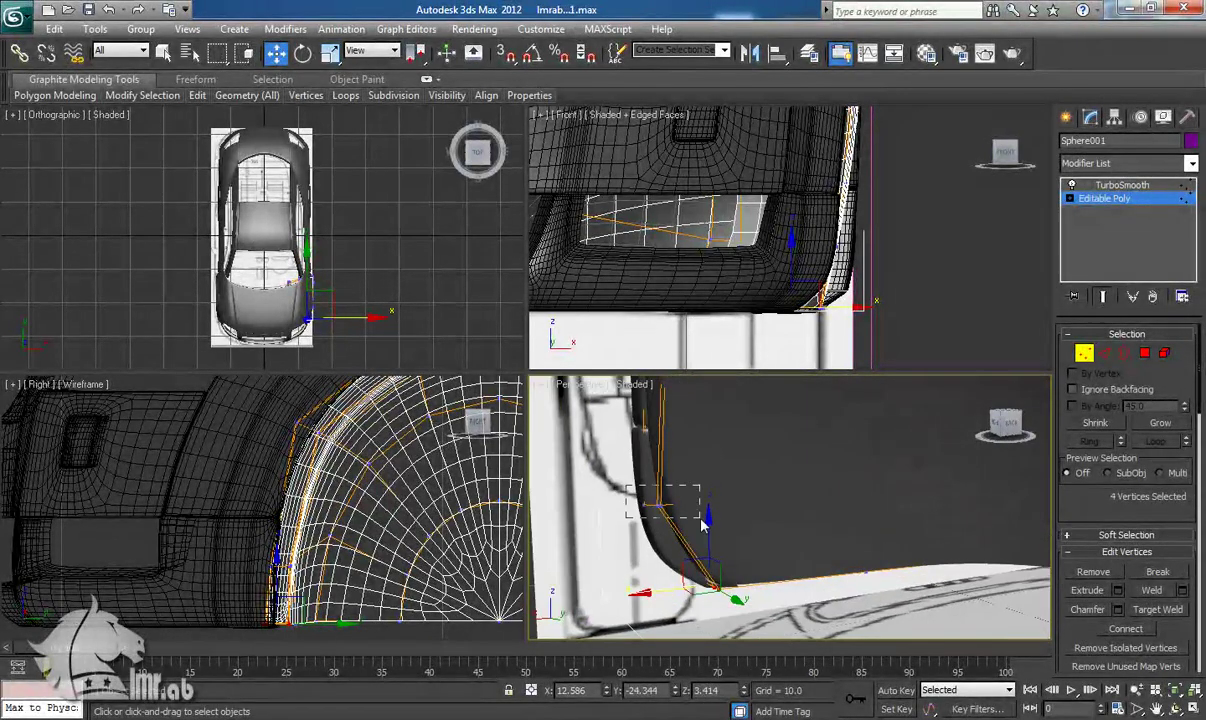
drag(636, 483, 639, 509)
middle_drag(639, 509, 742, 511)
middle_drag(725, 573, 797, 484)
drag(795, 570, 795, 619)
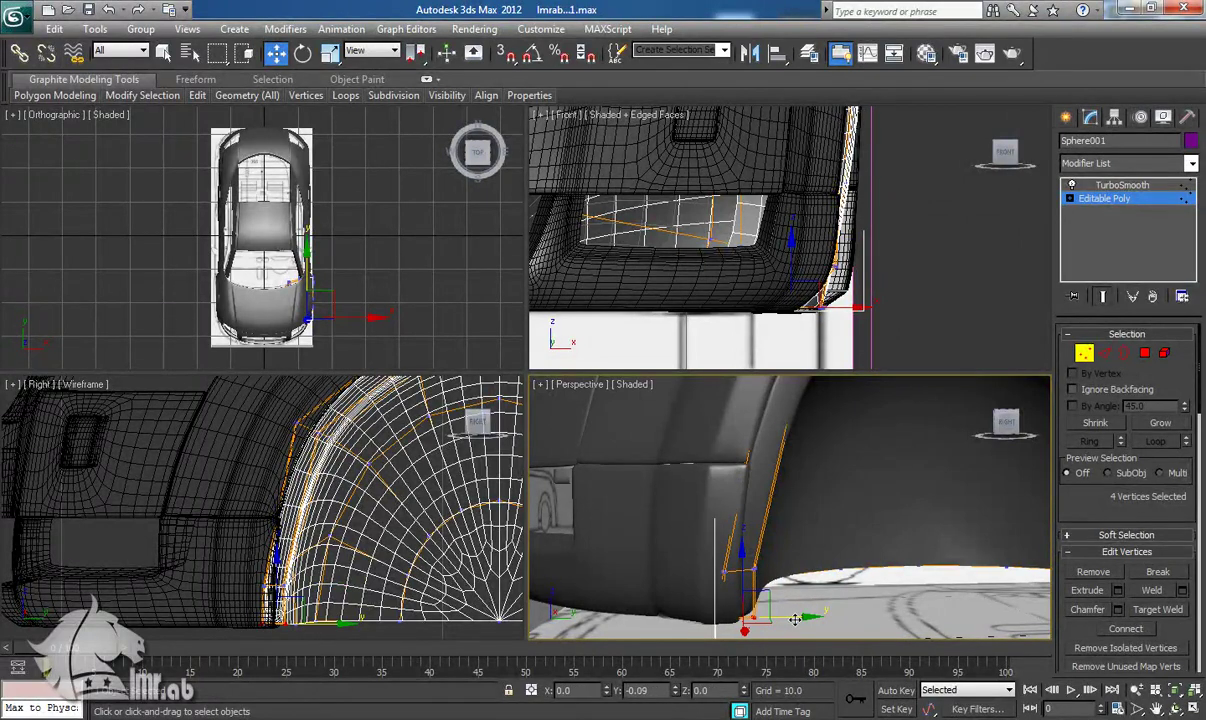
Step: Raise the lip vertices at the top of the arch and move the neighboring upper front vertices outward toward the fender edge
middle_drag(843, 531, 829, 557)
mouse_move(801, 486)
middle_down()
mouse_move(722, 618)
mouse_move(730, 544)
mouse_move(722, 556)
middle_up()
drag(883, 467, 889, 467)
drag(862, 407, 861, 377)
middle_drag(680, 514, 711, 490)
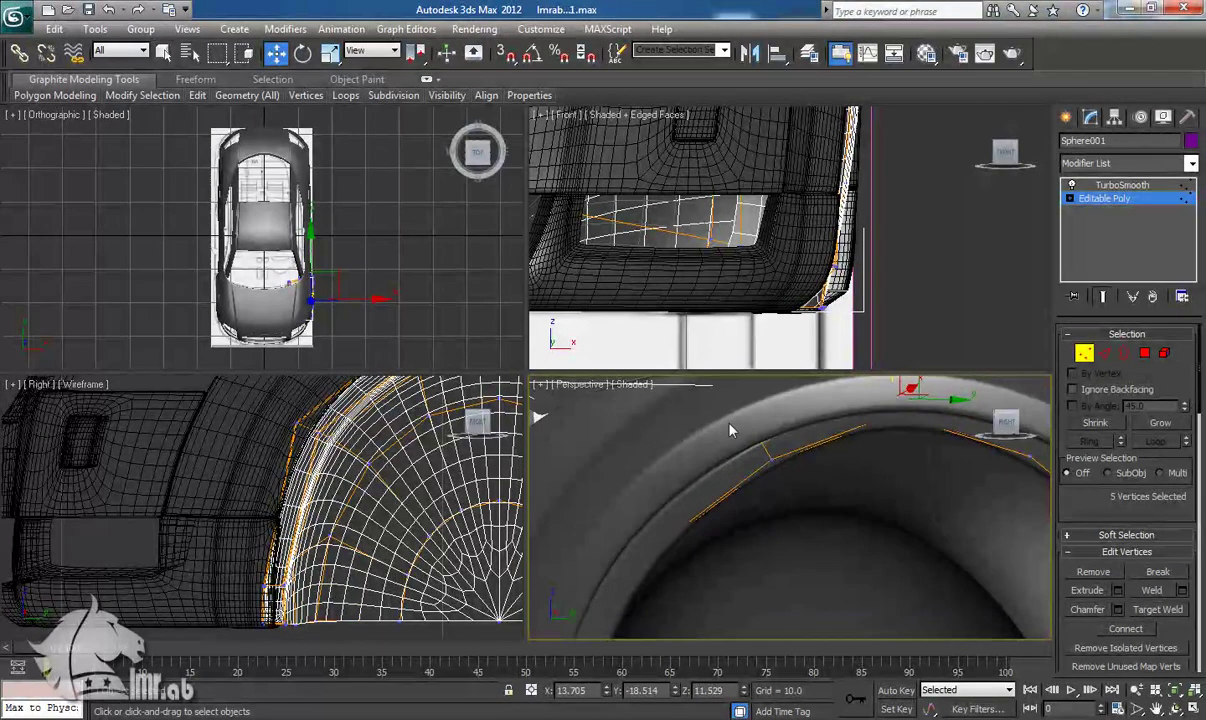
drag(781, 421, 772, 415)
Step: Move the lip vertices on the front curve of the arch outward, about 0.38 forward along Y and 0.15 up
mouse_move(672, 554)
middle_down()
mouse_move(684, 505)
mouse_move(723, 492)
middle_up()
key(F3)
key(F3)
drag(672, 544, 686, 550)
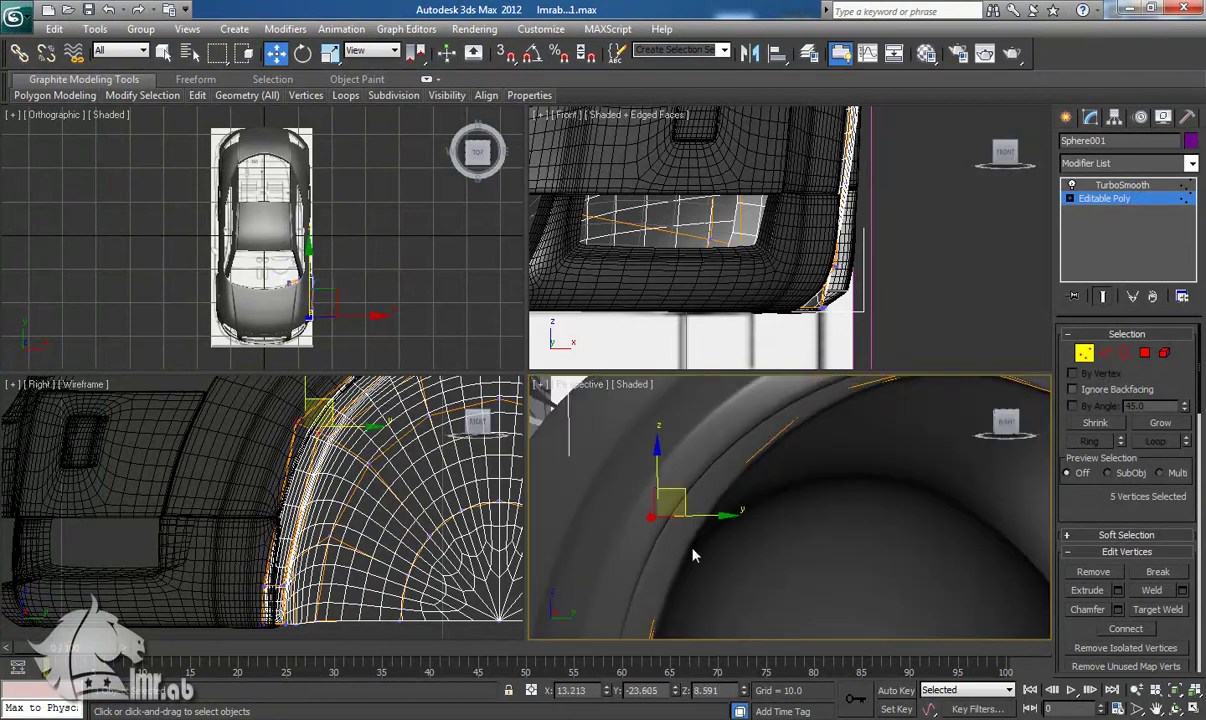
drag(680, 500, 655, 490)
Step: Move the lower front lip vertices about 0.07 forward along Y and adjust the front bottom corner vertices to the bumper edge
middle_drag(677, 592, 710, 464)
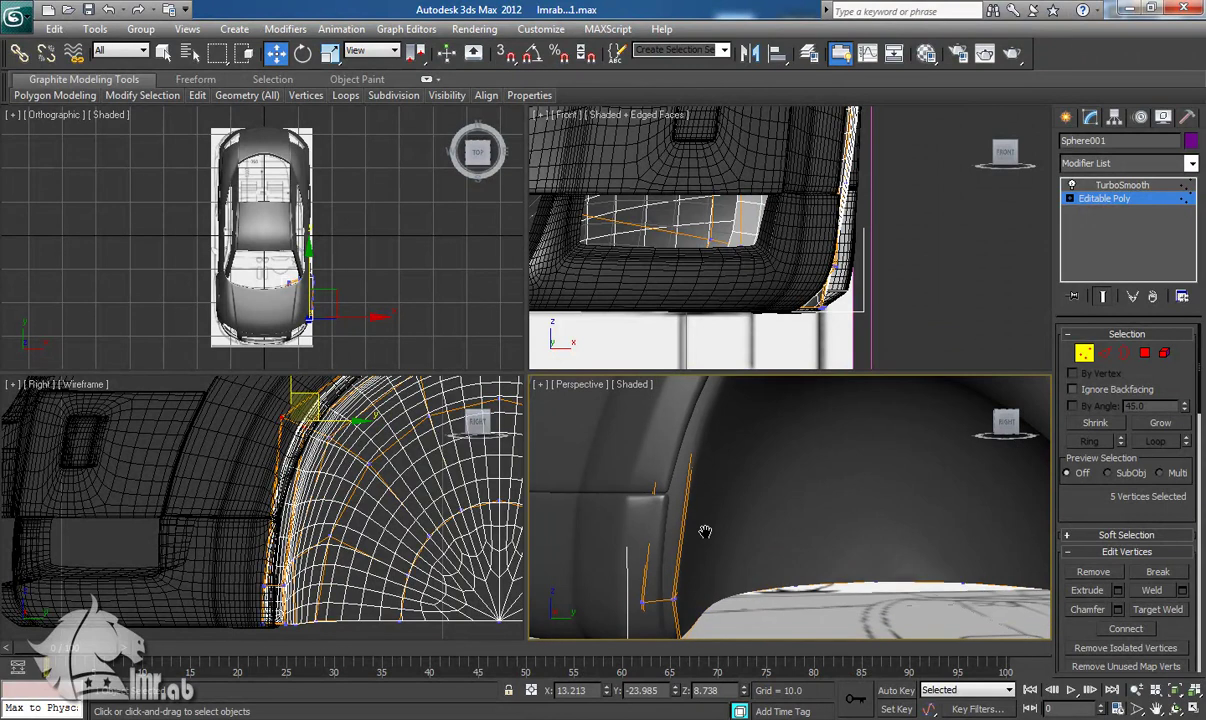
key(F3)
key(F3)
mouse_move(707, 540)
alt+middle_down()
mouse_move(726, 548)
mouse_move(700, 480)
mouse_move(666, 538)
alt+middle_up()
drag(722, 627, 696, 597)
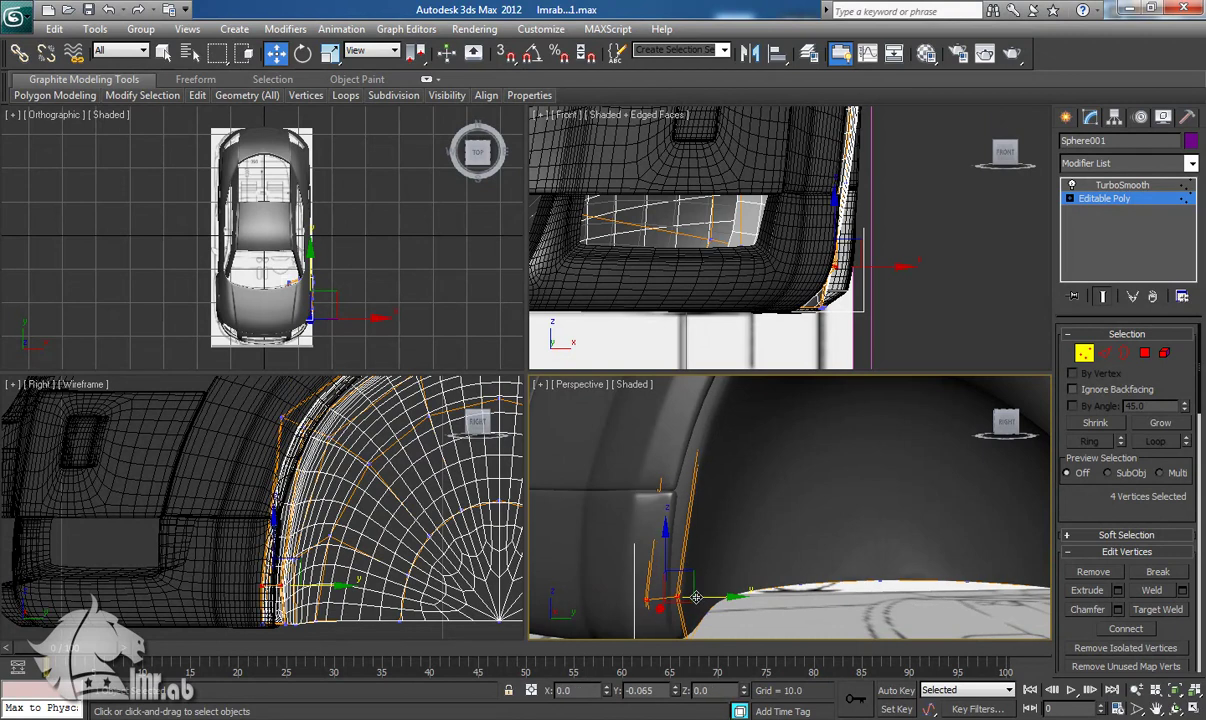
middle_drag(745, 588, 746, 540)
drag(645, 587, 708, 598)
Step: Move the two groups of lip vertices on the upper rear part of the arch outward toward the fender edge
middle_drag(817, 563, 798, 603)
mouse_move(840, 541)
middle_down()
mouse_move(810, 595)
mouse_move(829, 591)
middle_up()
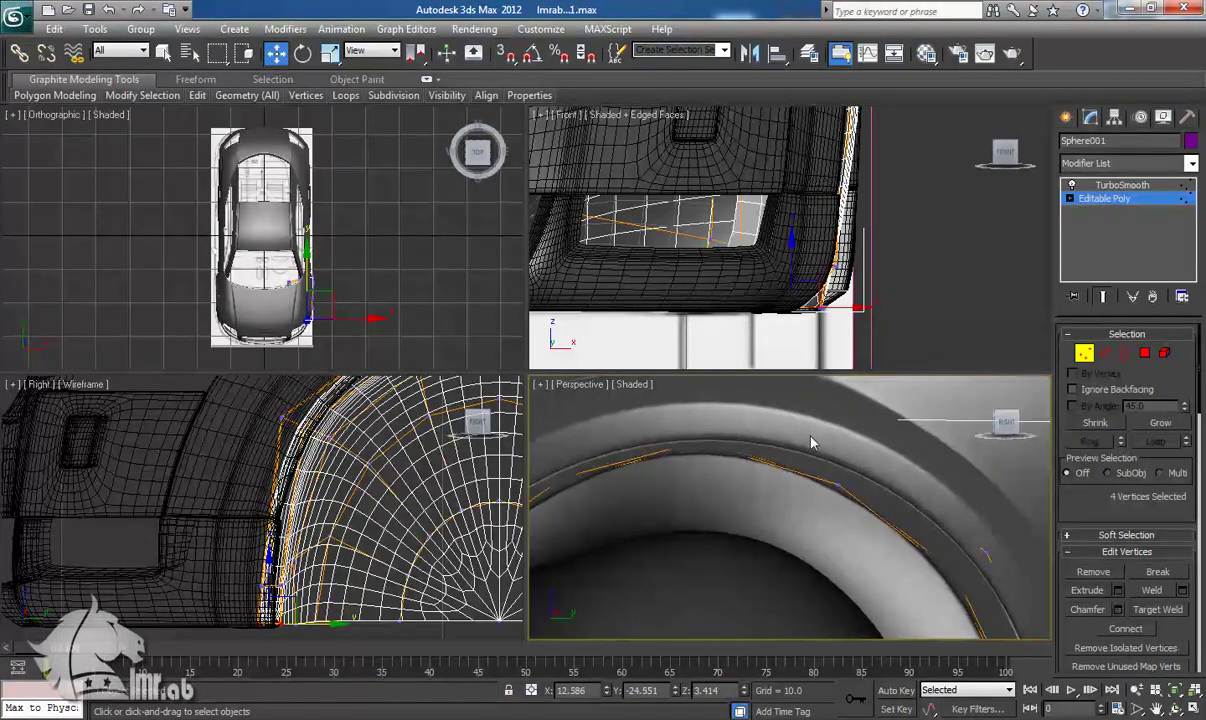
drag(872, 440, 885, 421)
middle_drag(944, 515, 861, 496)
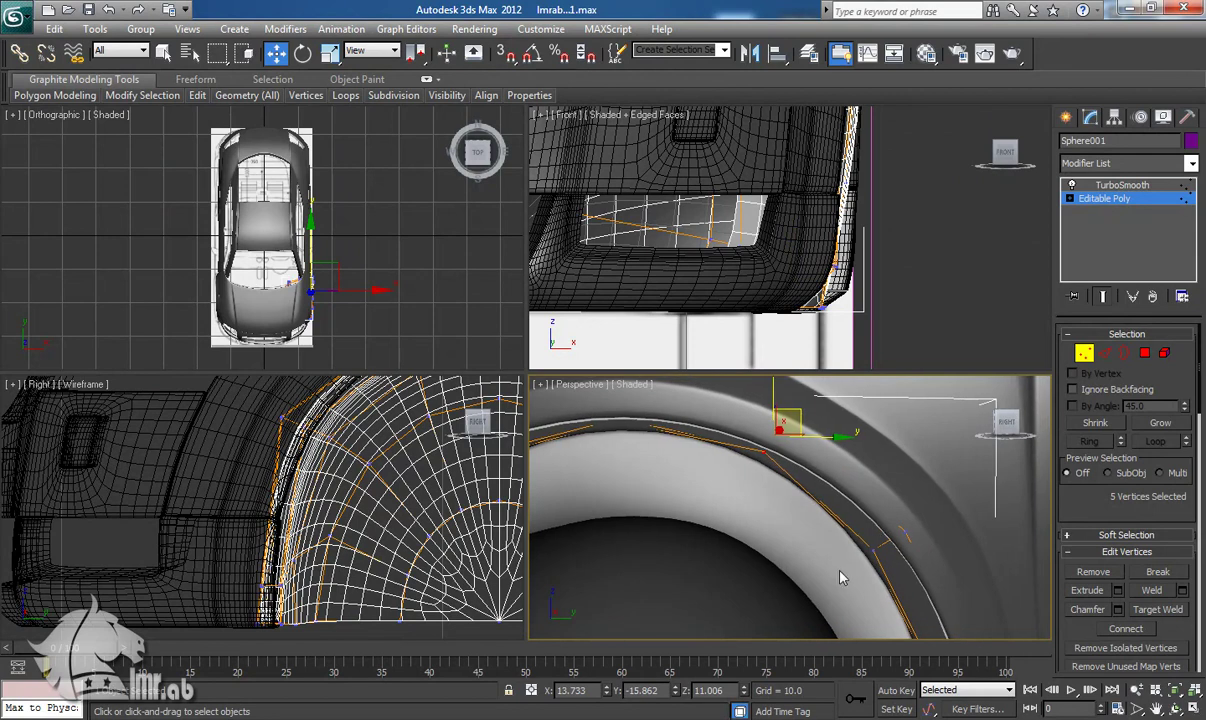
drag(919, 521, 941, 494)
Step: Move the lower rear lip vertices backward, shift the rear bottom corner about 0.28 along Y, and leave vertex editing
alt+middle_drag(855, 588, 832, 557)
drag(802, 503, 931, 575)
drag(883, 528, 898, 529)
middle_drag(872, 614, 844, 514)
drag(911, 639, 911, 640)
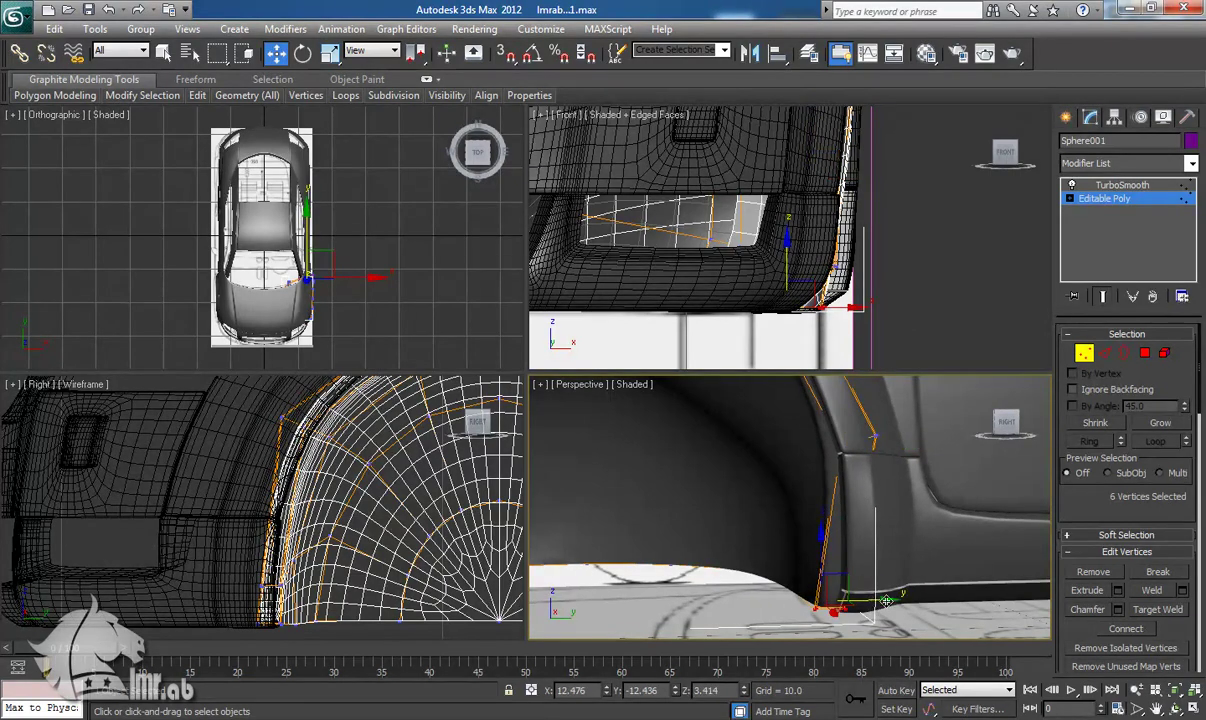
drag(877, 601, 890, 600)
middle_drag(874, 521, 867, 622)
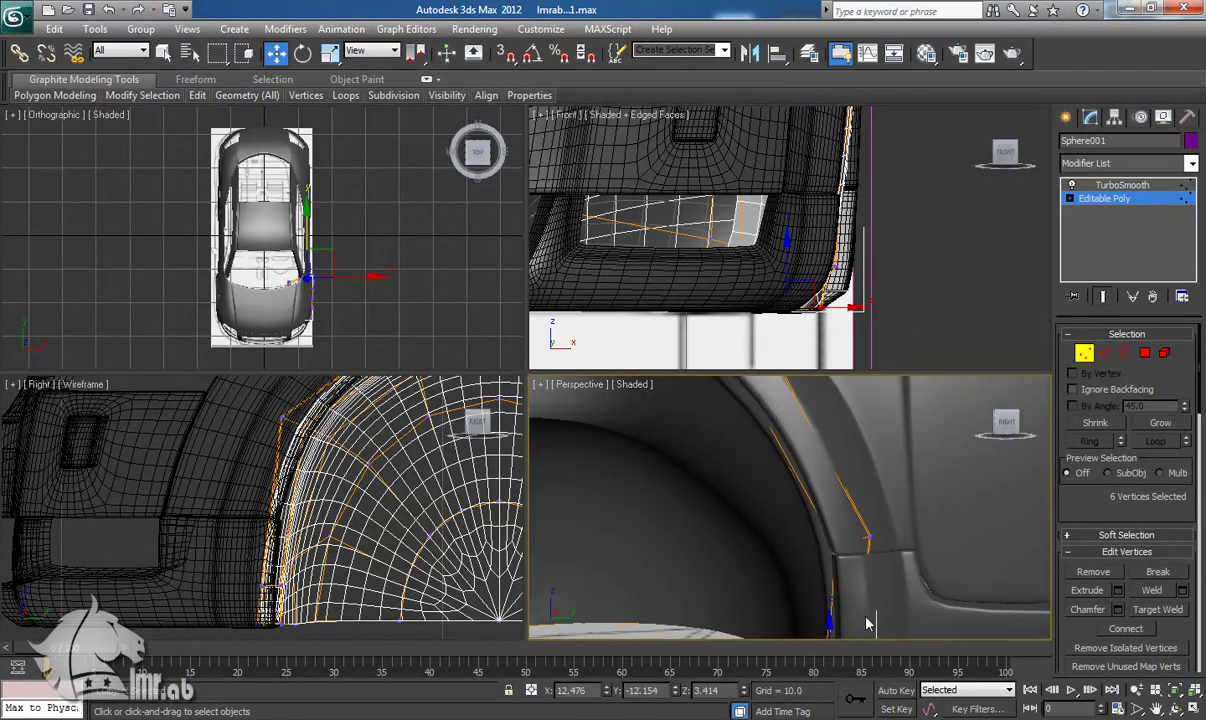
middle_drag(798, 468, 845, 608)
click(1088, 360)
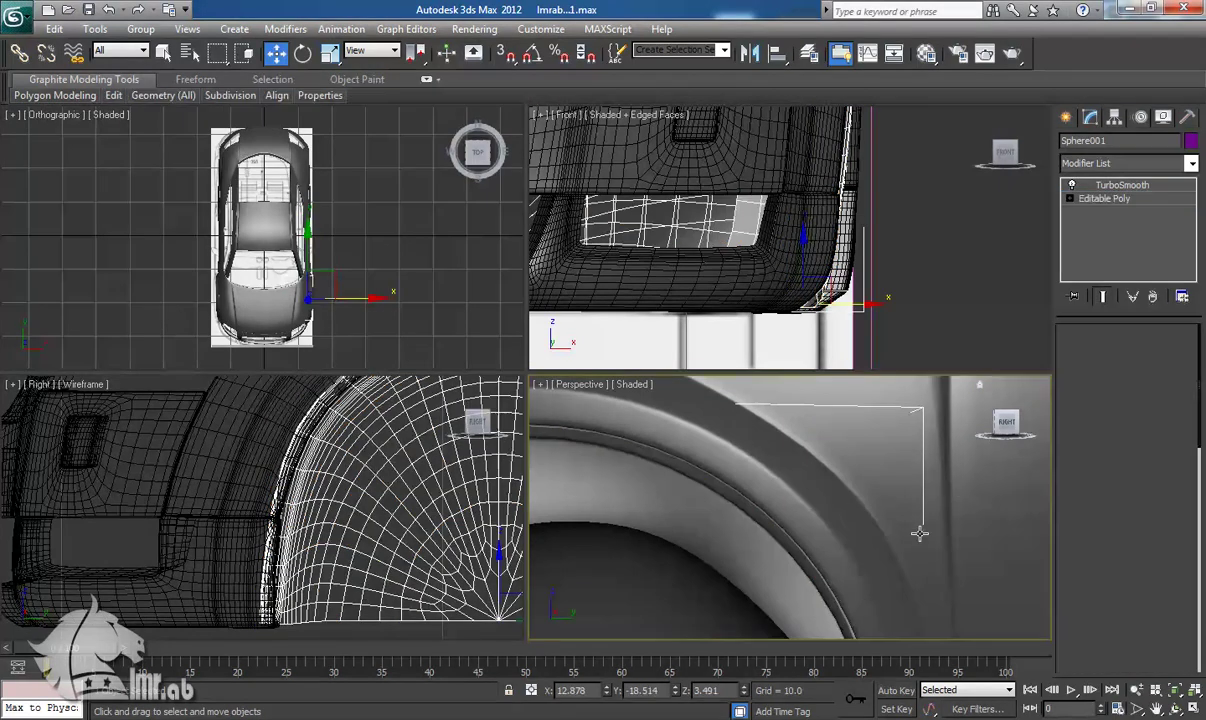
Step: Align only the liner's pivot to the car body's pivot point in X, Y and Z position
scroll(950, 502, down, 6)
alt+middle_drag(894, 536, 768, 564)
scroll(821, 550, up, 3)
scroll(822, 568, down, 3)
click(1115, 120)
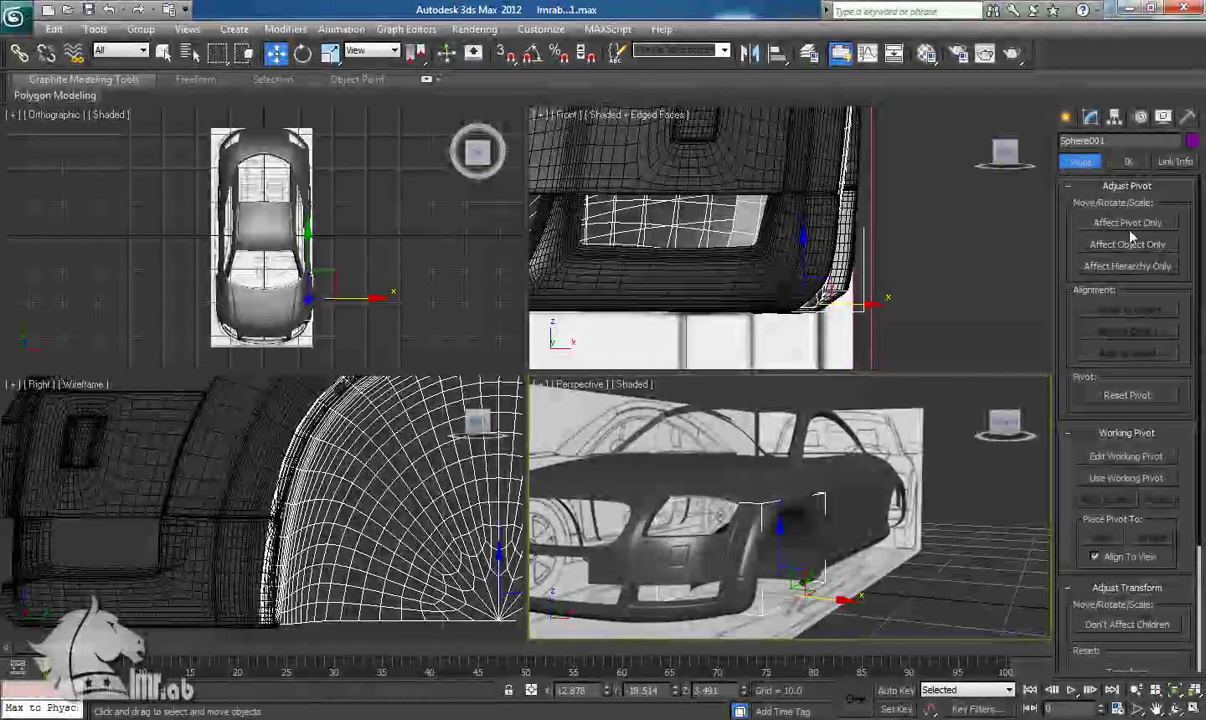
click(1130, 224)
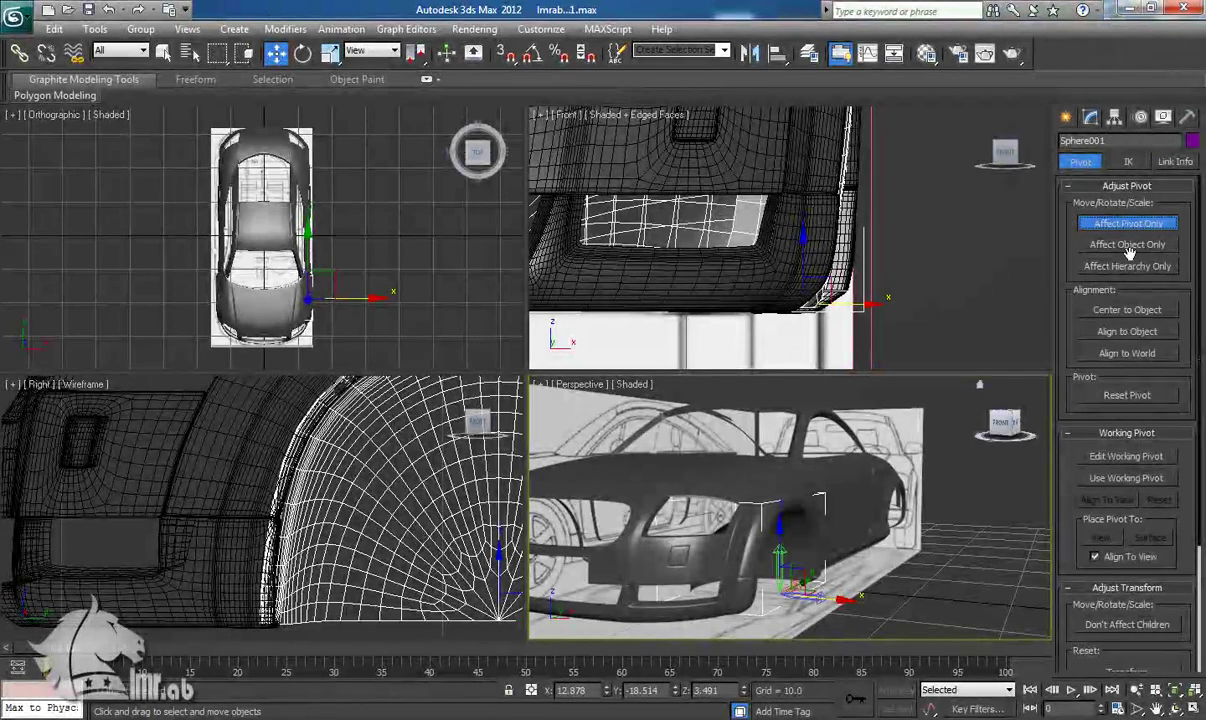
click(776, 53)
click(646, 482)
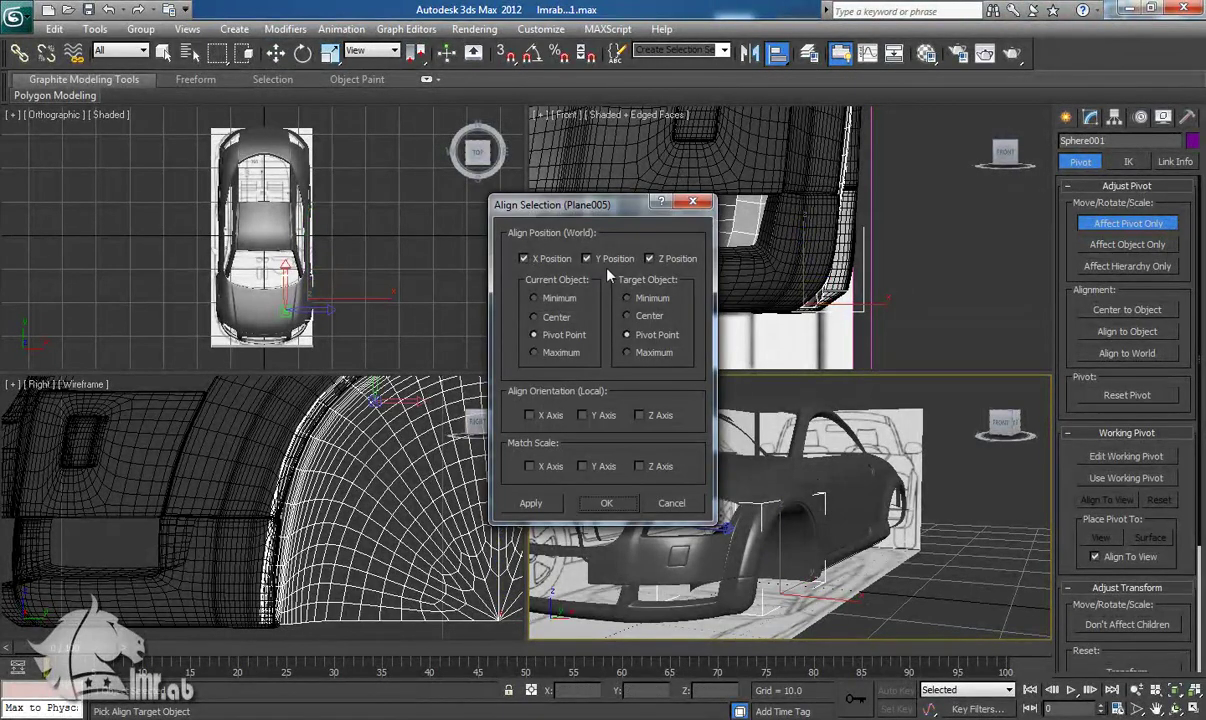
click(606, 503)
click(1090, 117)
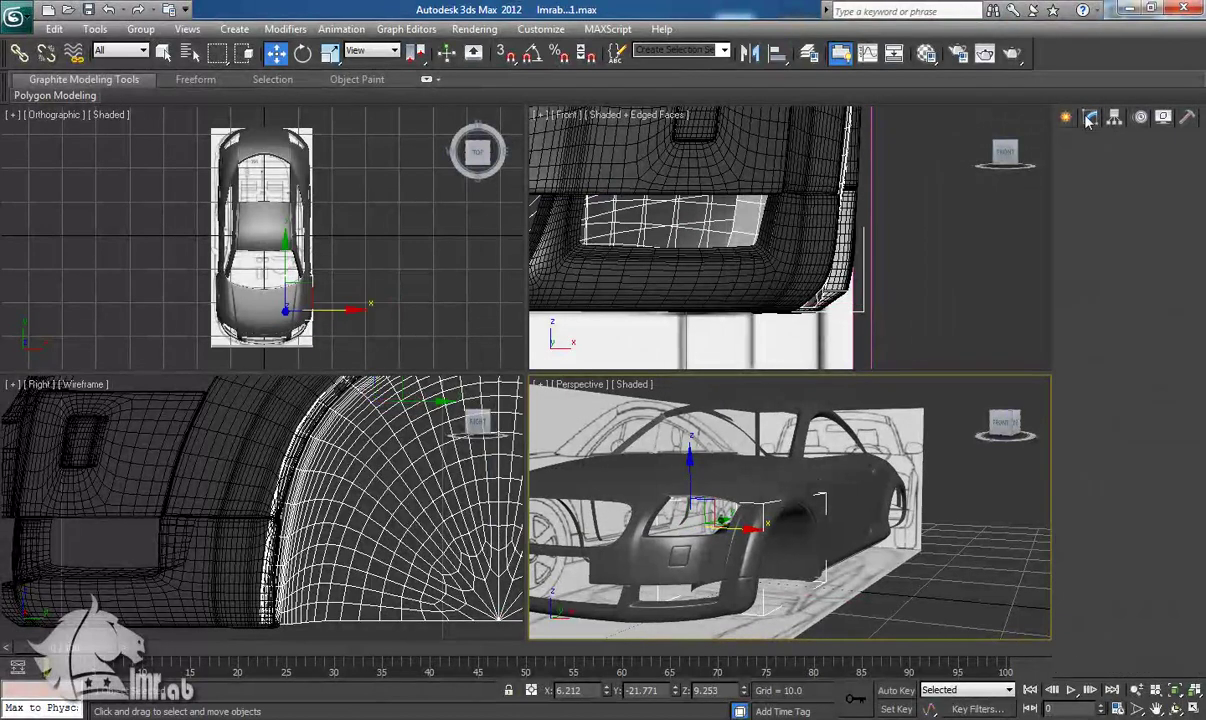
click(786, 475)
right_click(1117, 187)
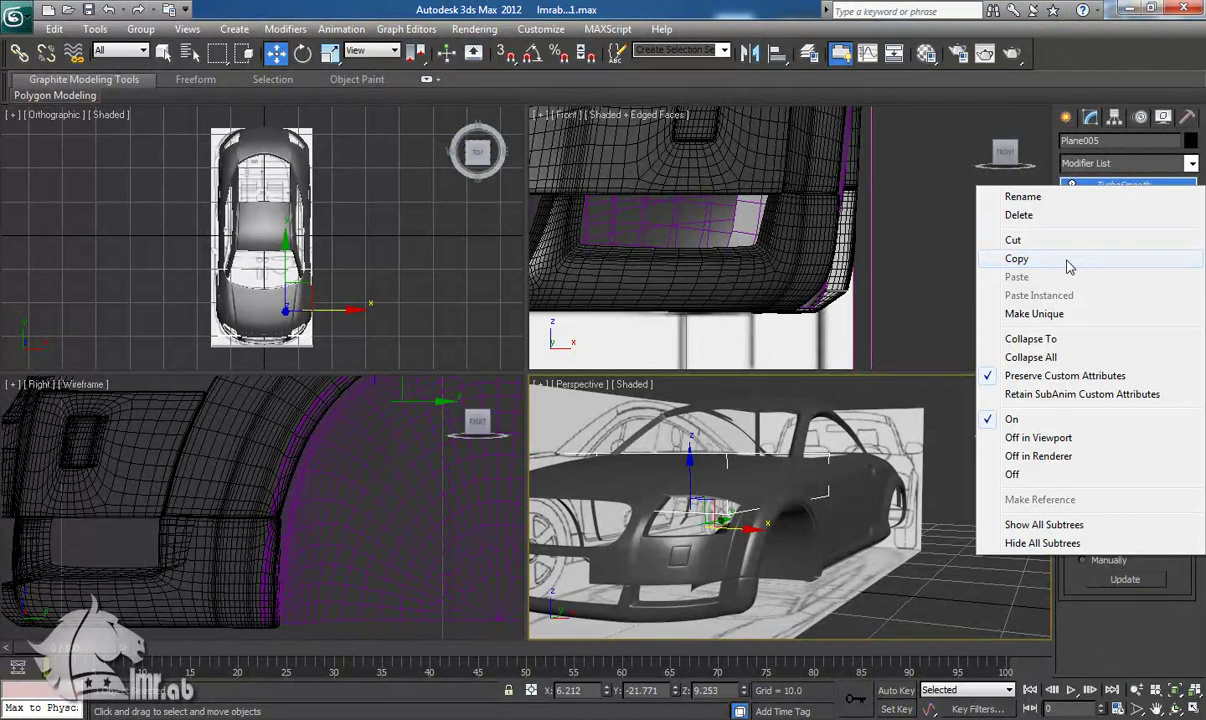
click(1067, 262)
click(802, 536)
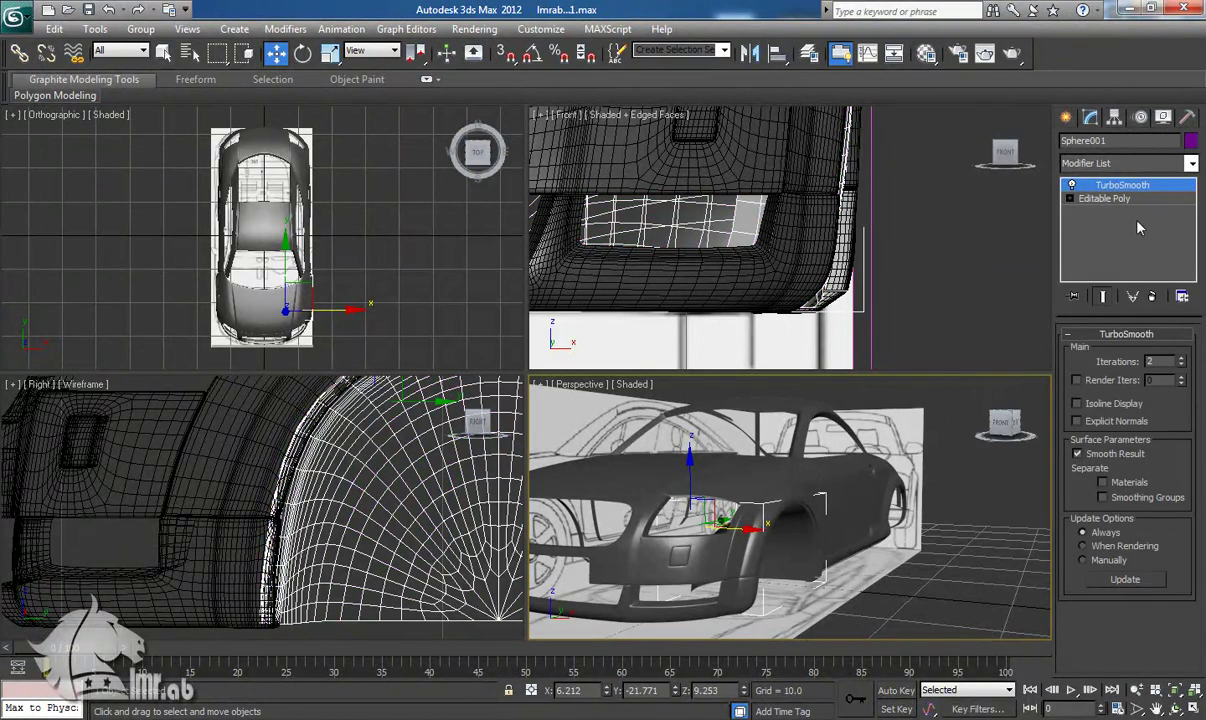
Step: Copy the Symmetry modifier from the car body and paste it onto the wheel arch liner
click(762, 478)
right_click(1122, 198)
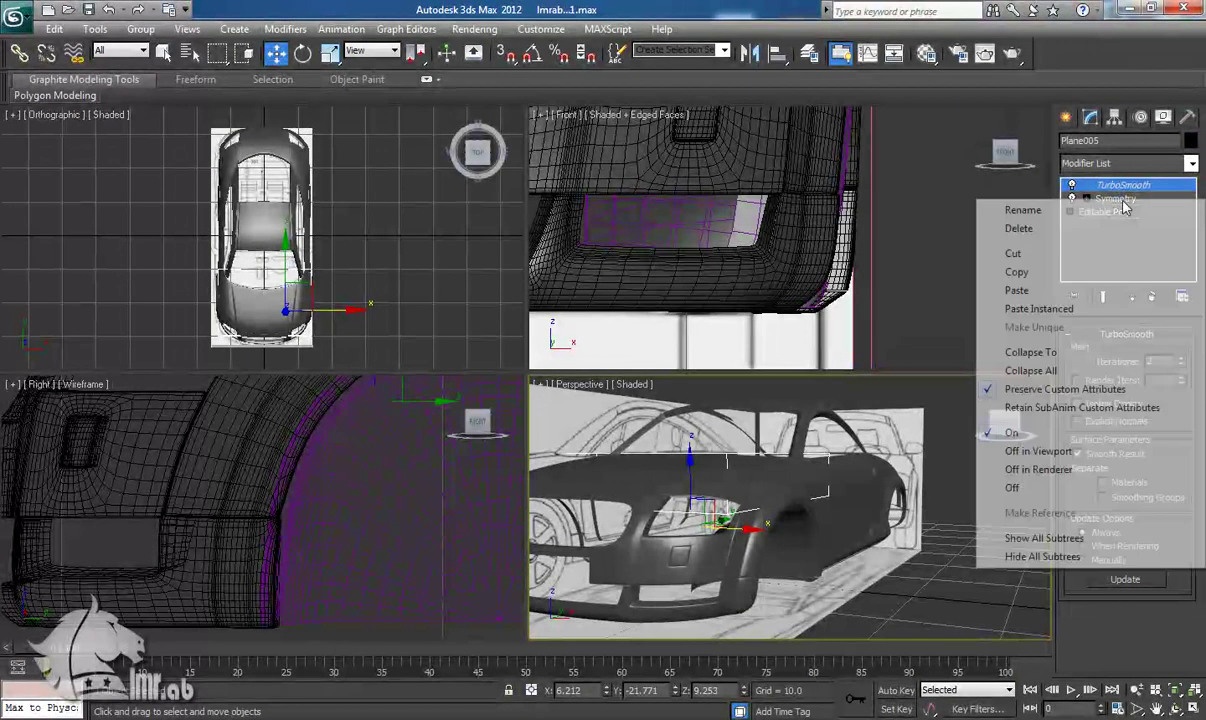
click(1115, 199)
right_click(1119, 200)
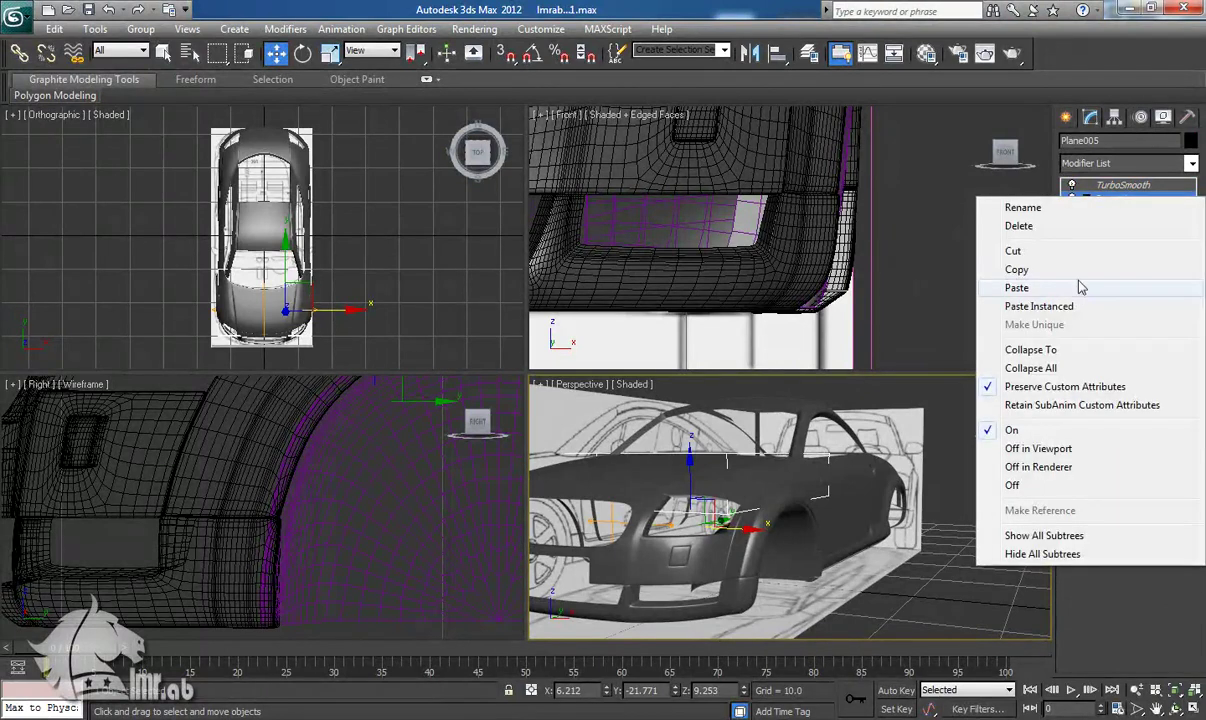
click(1016, 269)
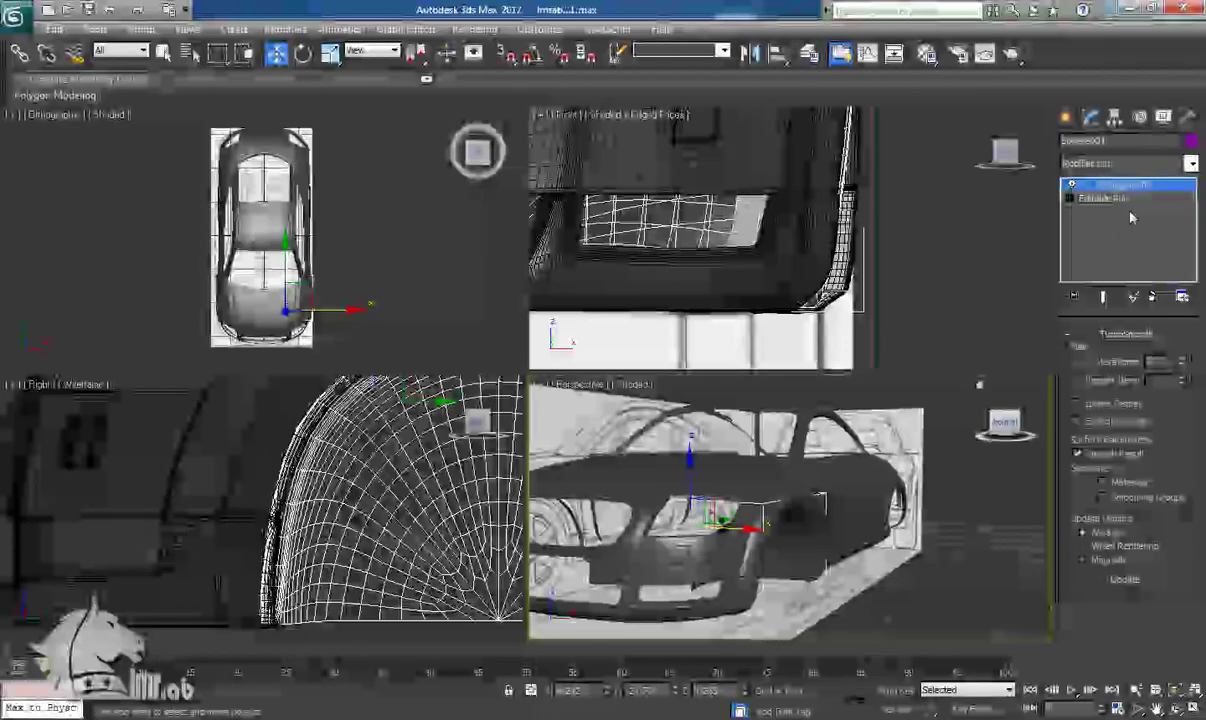
right_click(1143, 186)
click(1125, 269)
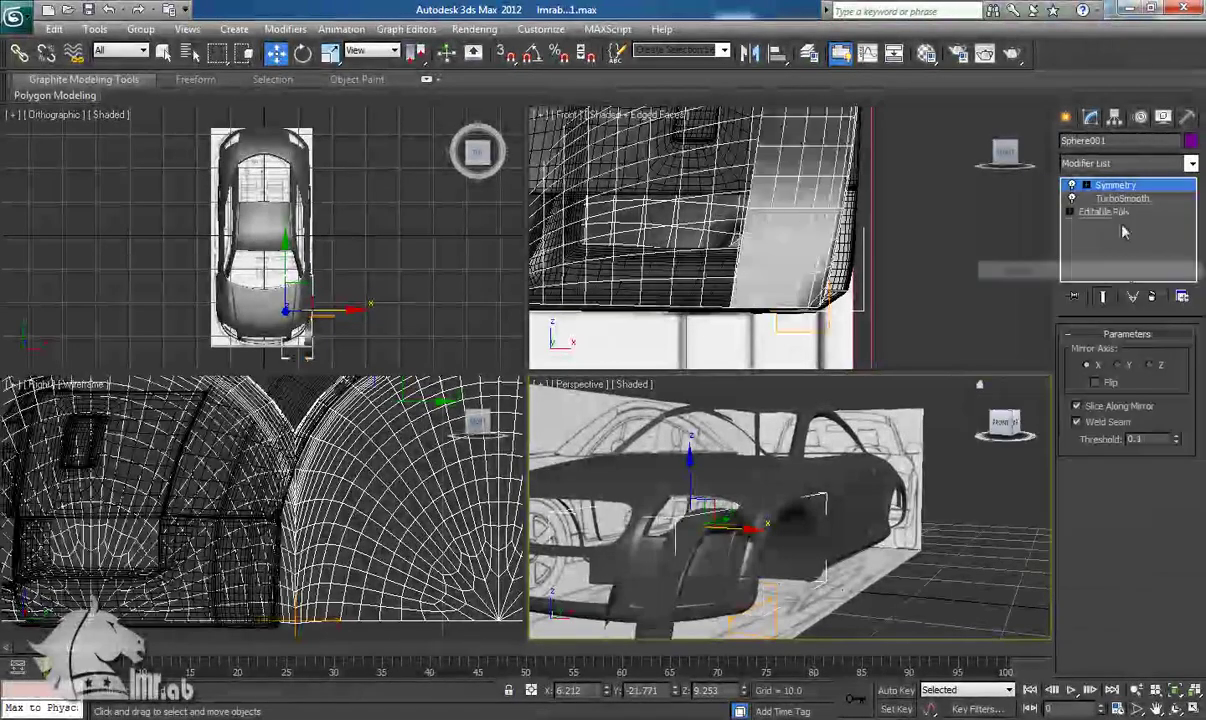
Step: Place the liner's Symmetry modifier beneath TurboSmooth in the stack and set its mirror axis to Z
drag(1131, 213, 1130, 212)
middle_drag(738, 526, 1010, 482)
click(1154, 367)
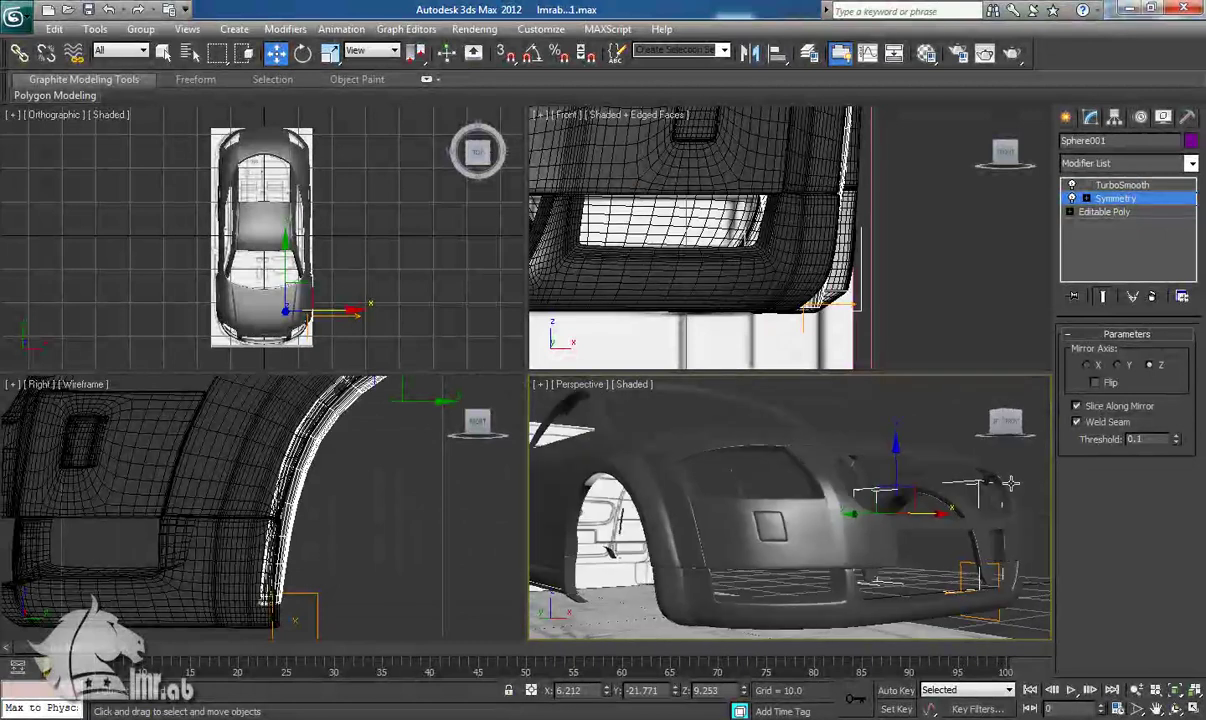
Step: Try the Y and X mirror axes for the liner's Symmetry, then return the axis to Z
click(1118, 366)
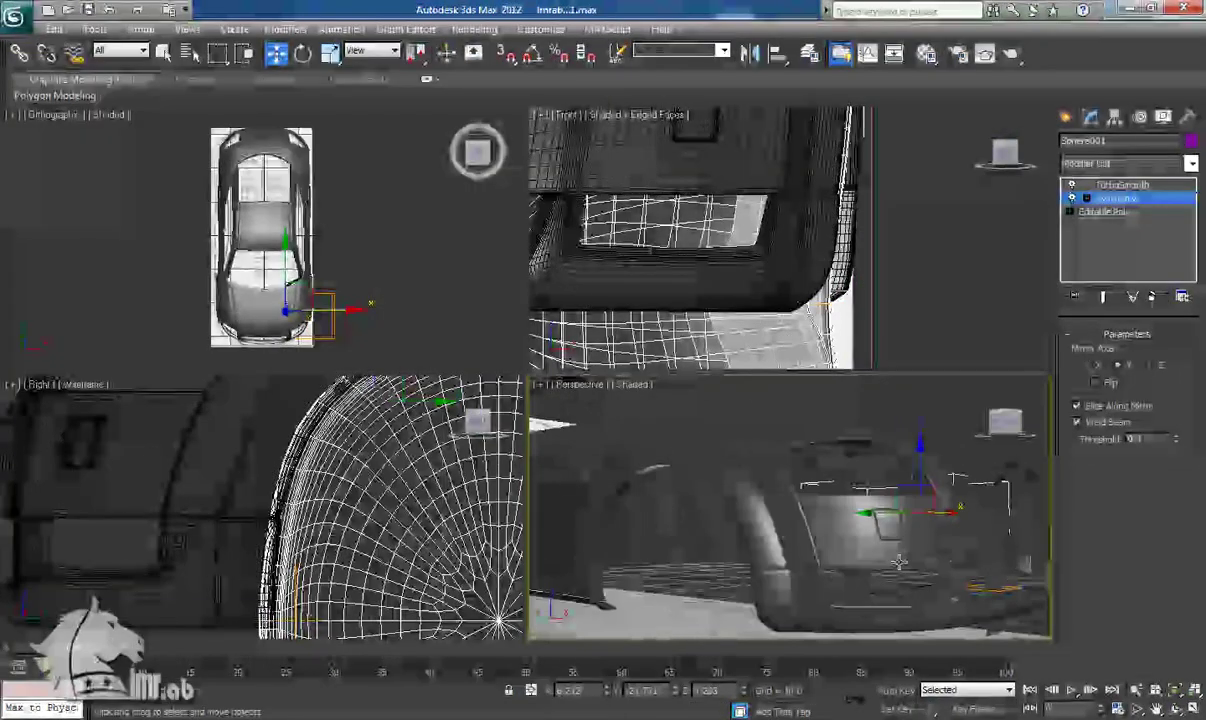
alt+middle_drag(711, 562, 688, 556)
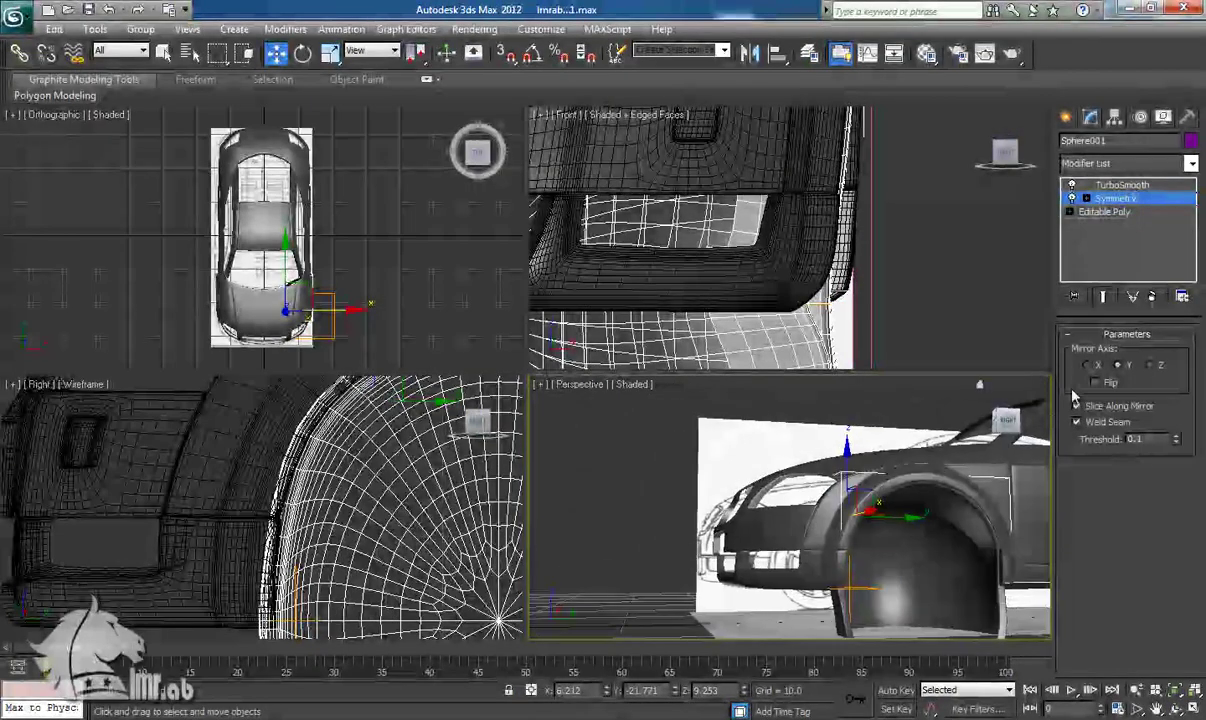
click(1087, 365)
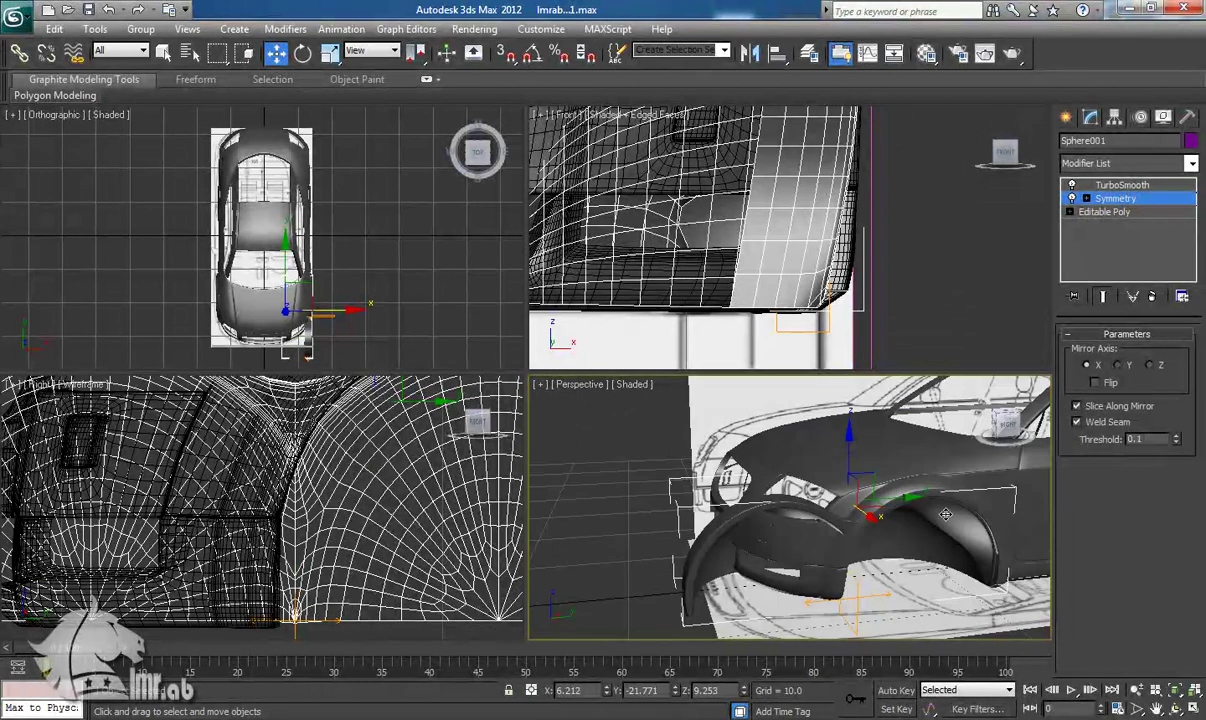
click(1117, 366)
alt+middle_drag(870, 547, 916, 571)
click(1150, 366)
Step: Move the Symmetry's mirror plane along X to roughly the middle of the car, leaving Flip off
click(1106, 386)
key(1)
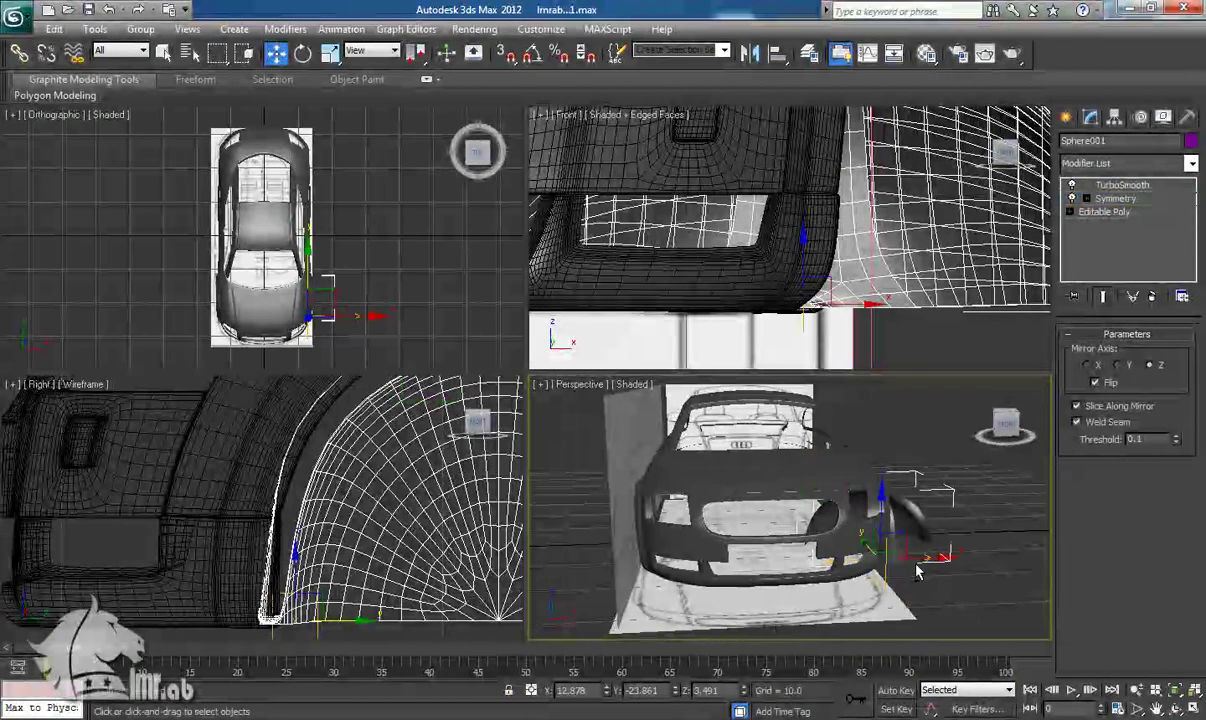
drag(931, 560, 799, 563)
click(1094, 384)
Step: Fine-tune the mirror plane along X to near 0 in a wireframe front view, fitting the liner copy to the opposite arch
scroll(713, 519, up, 4)
middle_drag(713, 519, 751, 498)
scroll(900, 266, down, 7)
mouse_move(733, 262)
middle_down()
mouse_move(905, 268)
mouse_move(798, 264)
mouse_move(810, 261)
mouse_move(795, 272)
middle_up()
scroll(820, 262, up, 4)
key(F3)
drag(872, 330, 909, 331)
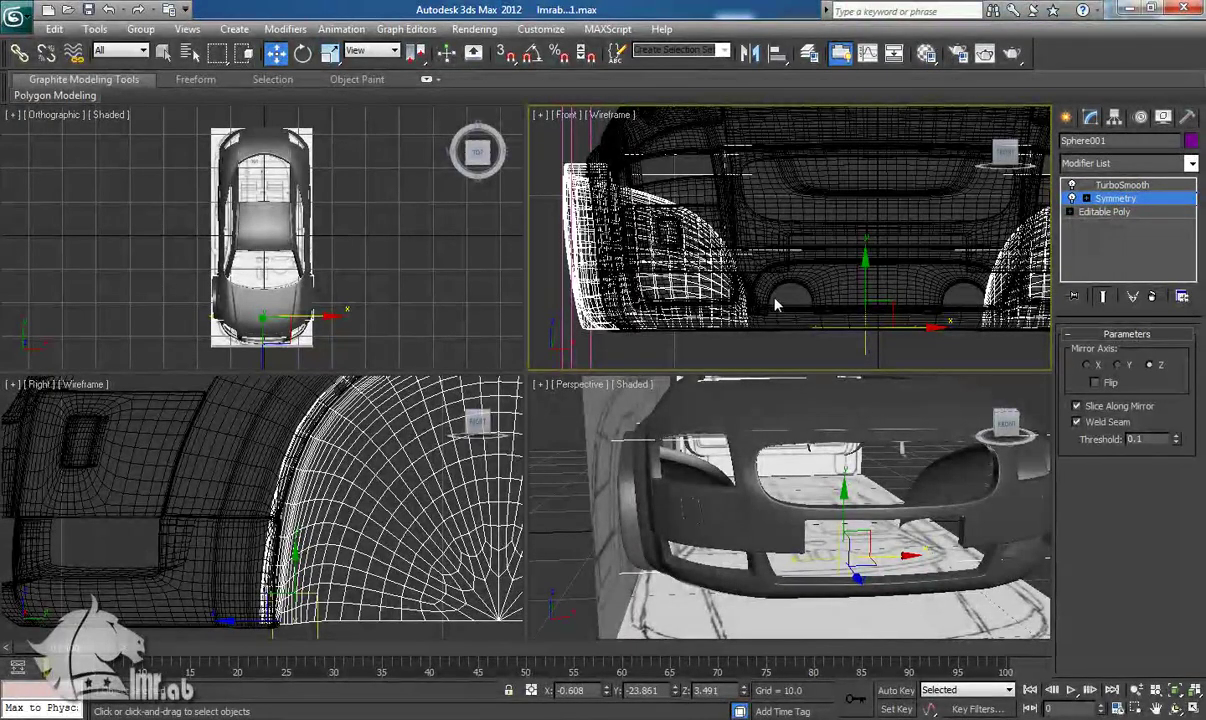
drag(907, 328, 917, 328)
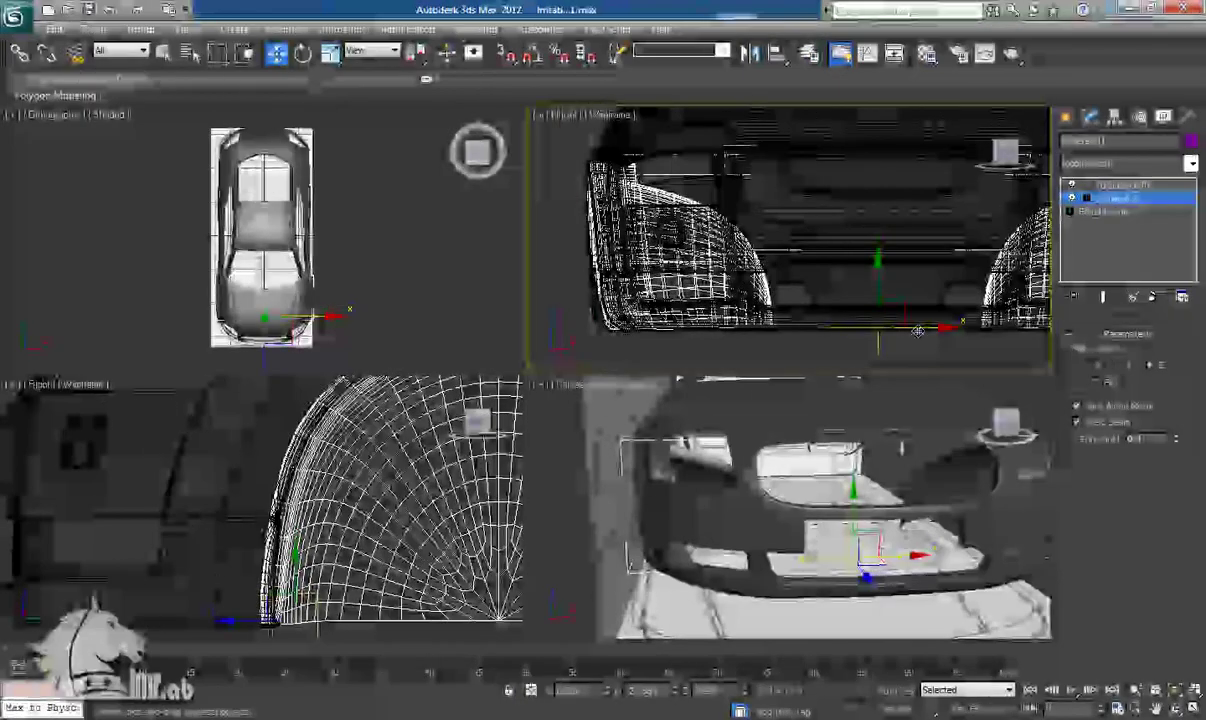
drag(924, 329, 925, 329)
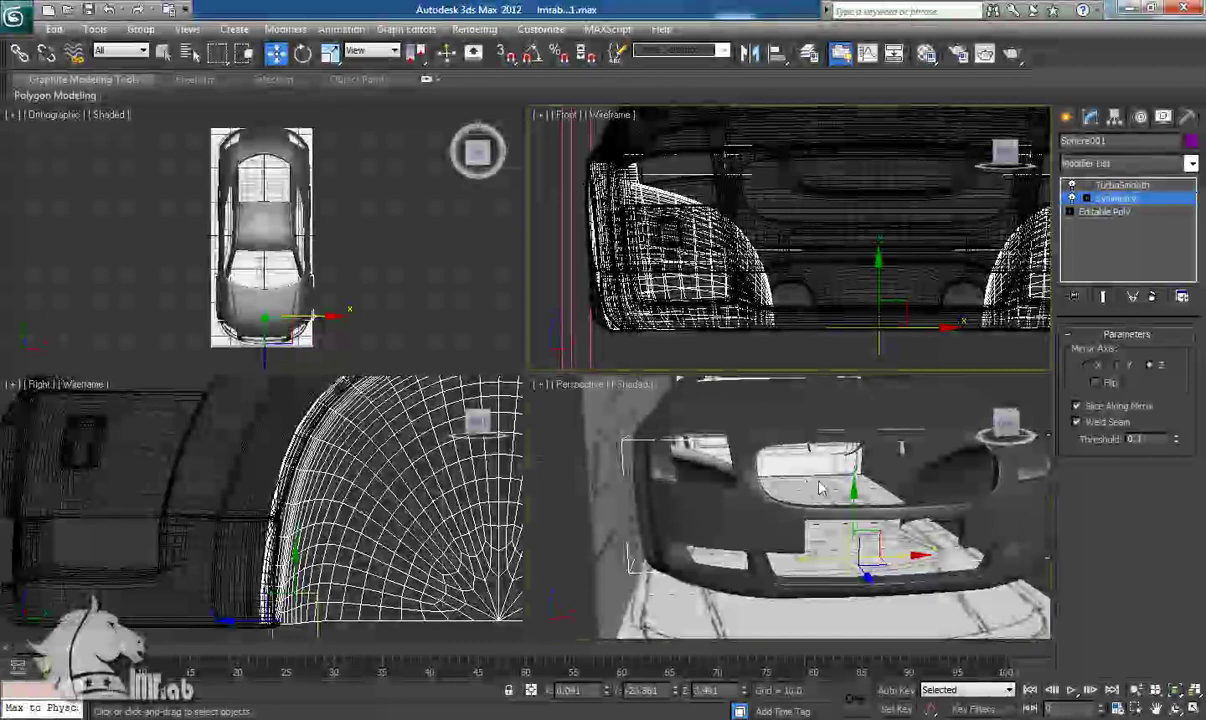
Step: Leave mirror editing, save the scene, and deselect the wheel arch liner
scroll(820, 488, down, 5)
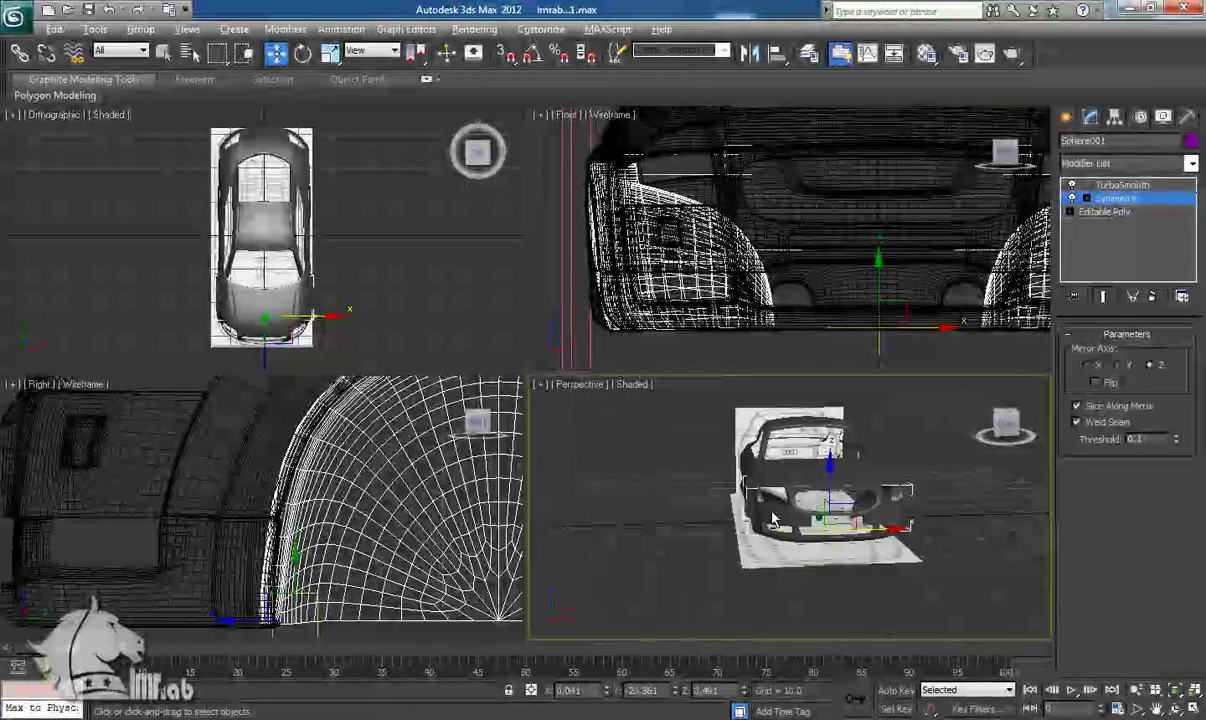
alt+middle_drag(820, 488, 940, 500)
scroll(826, 526, up, 5)
alt+middle_drag(826, 526, 575, 553)
scroll(806, 567, down, 5)
alt+middle_drag(945, 579, 822, 548)
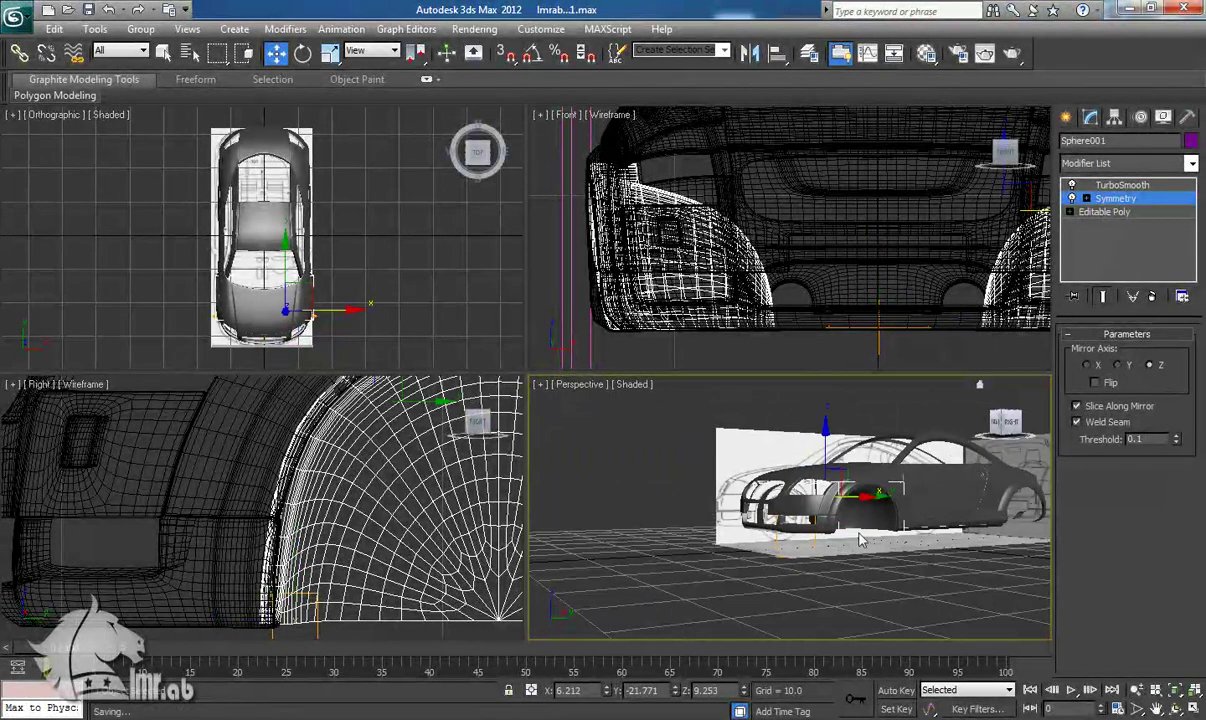
click(754, 432)
click(737, 594)
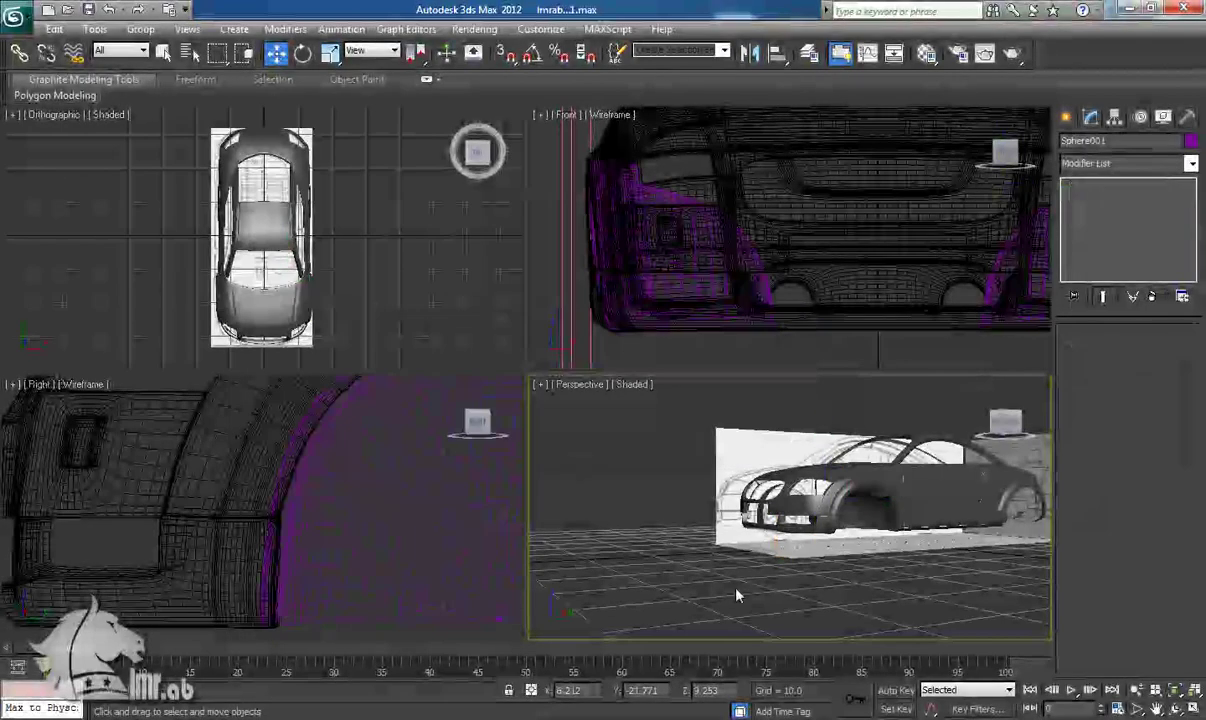
Step: Frame the whole car in the viewports and examine the wheel arch liners and body from the side and front
key(z)
alt+middle_drag(833, 574, 764, 569)
scroll(764, 569, up, 3)
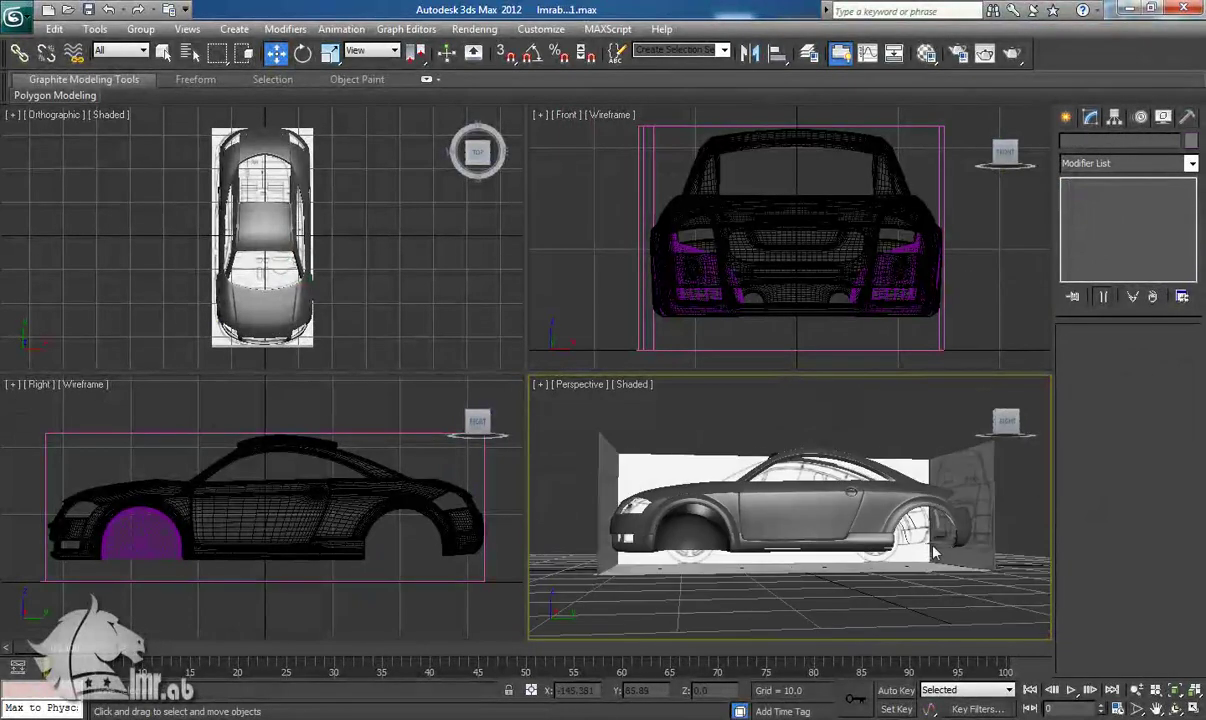
scroll(880, 568, up, 5)
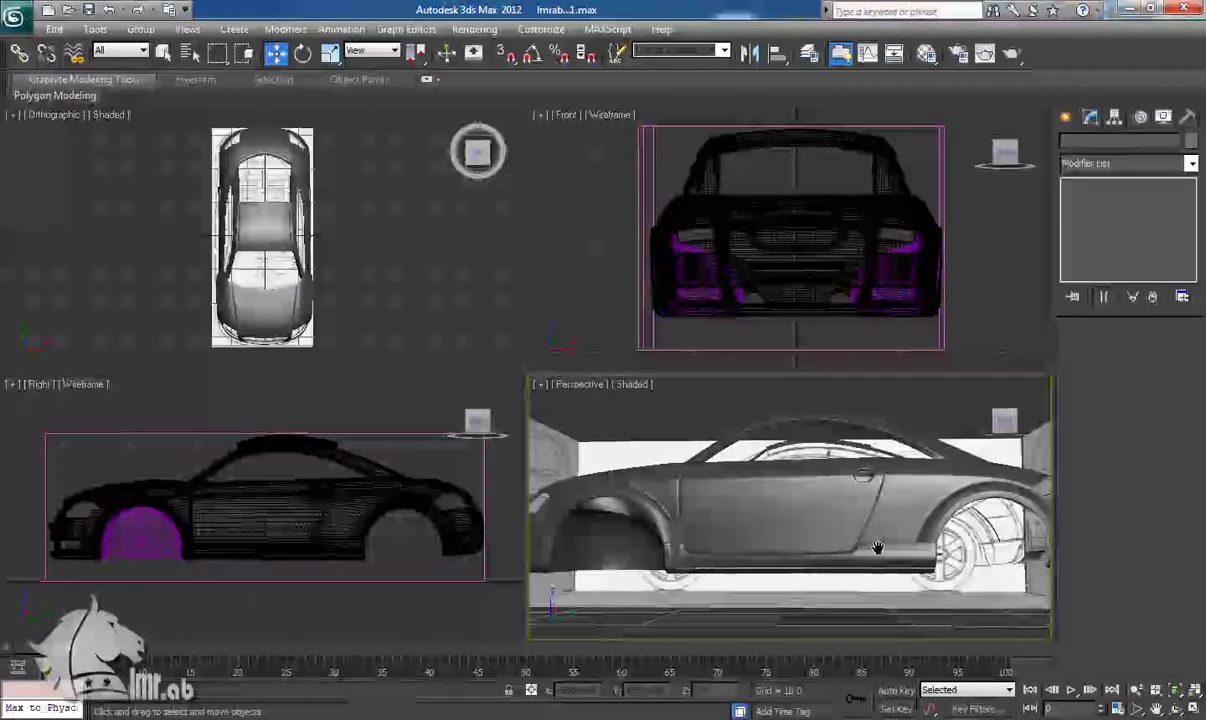
mouse_move(840, 544)
alt+middle_down()
mouse_move(752, 558)
mouse_move(853, 563)
alt+middle_up()
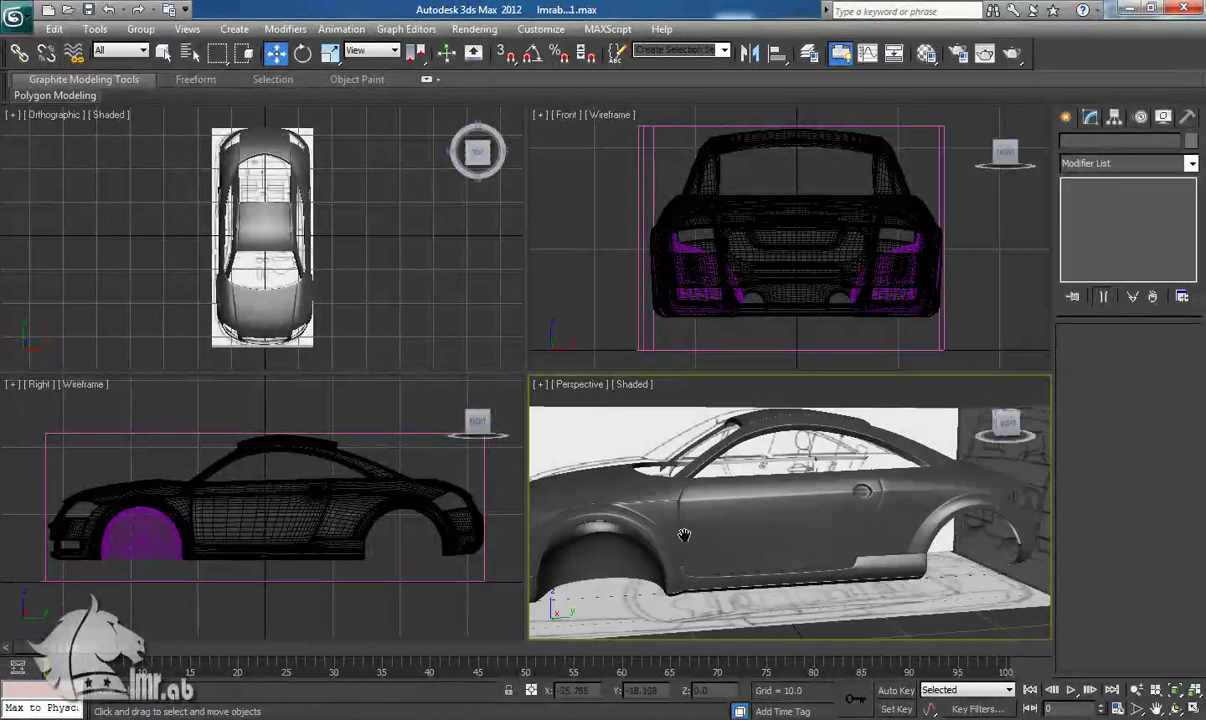
middle_drag(668, 541, 907, 522)
alt+middle_drag(734, 556, 795, 504)
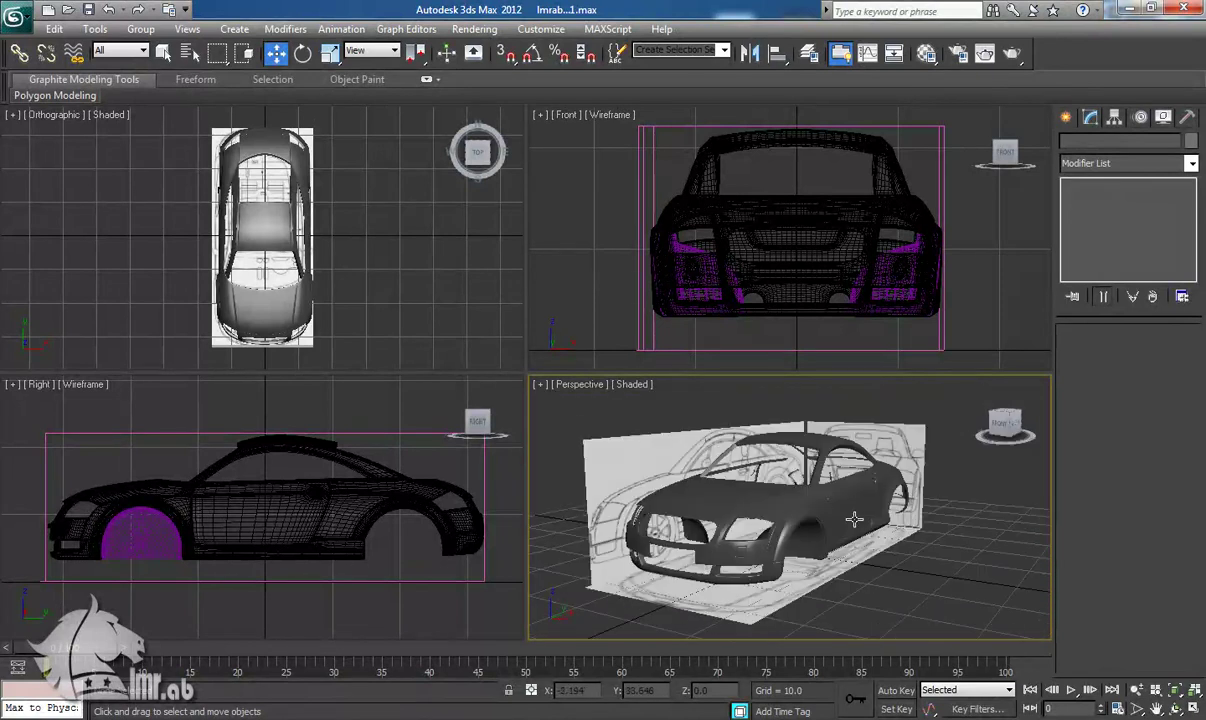
middle_drag(862, 513, 859, 521)
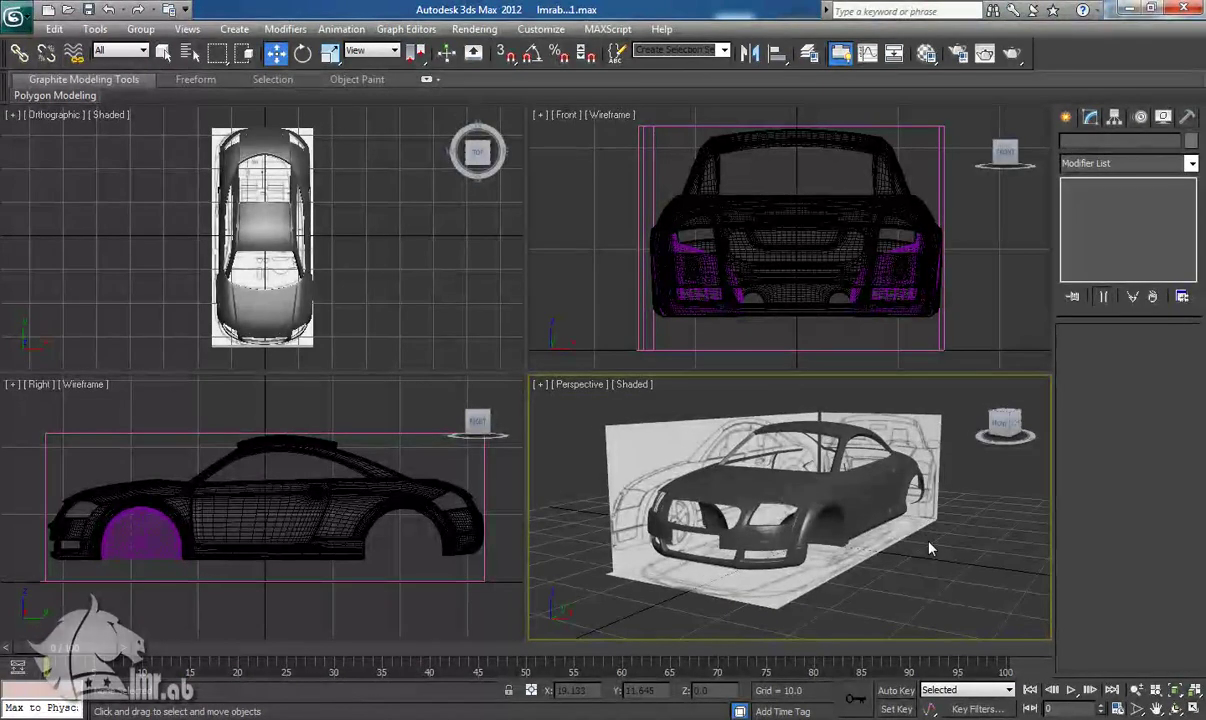